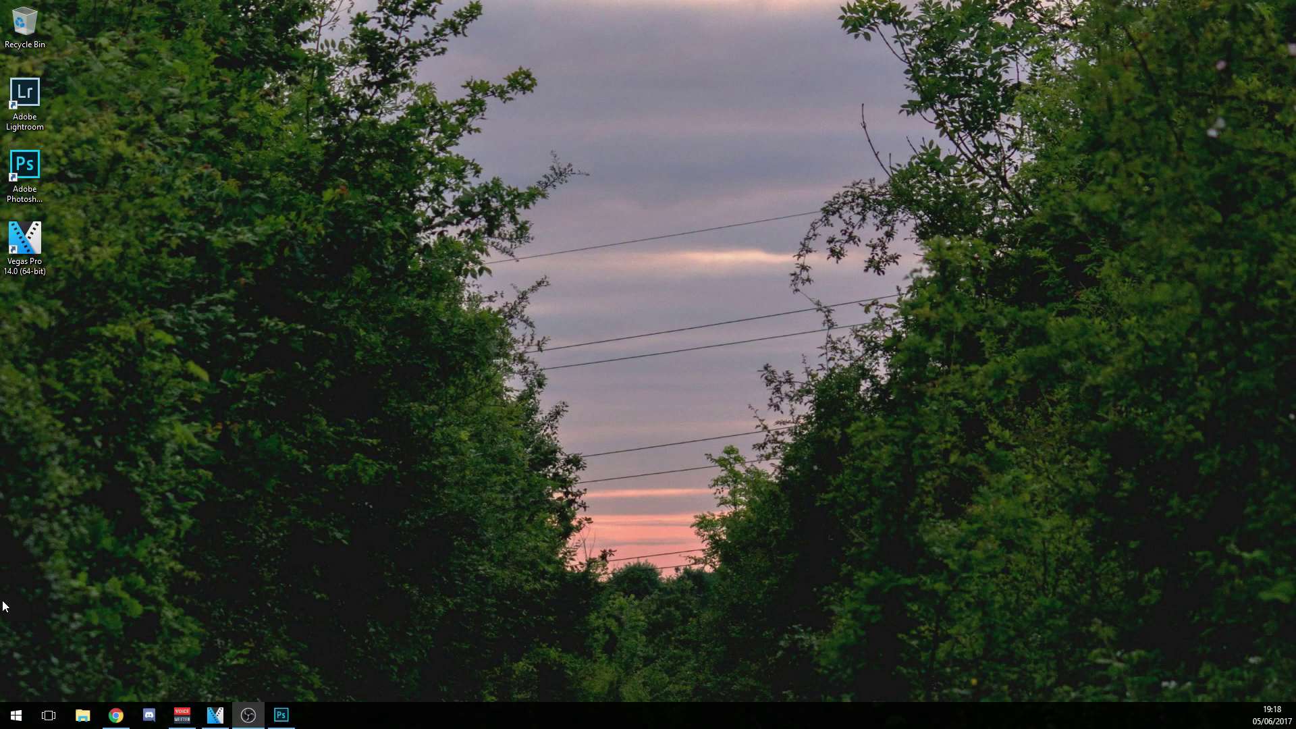
Browse to the 100CANON photo folder on the EOS_DIGITAL (D:) card
click(85, 719)
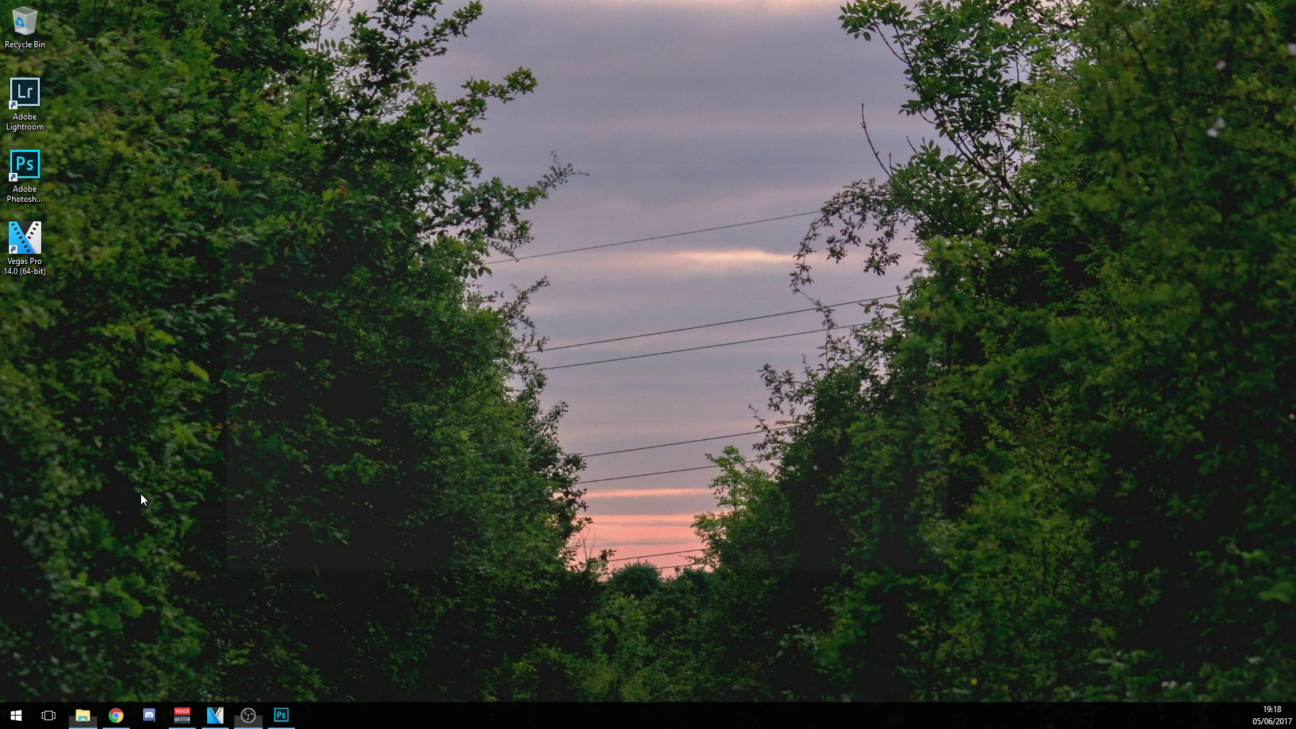
click(274, 426)
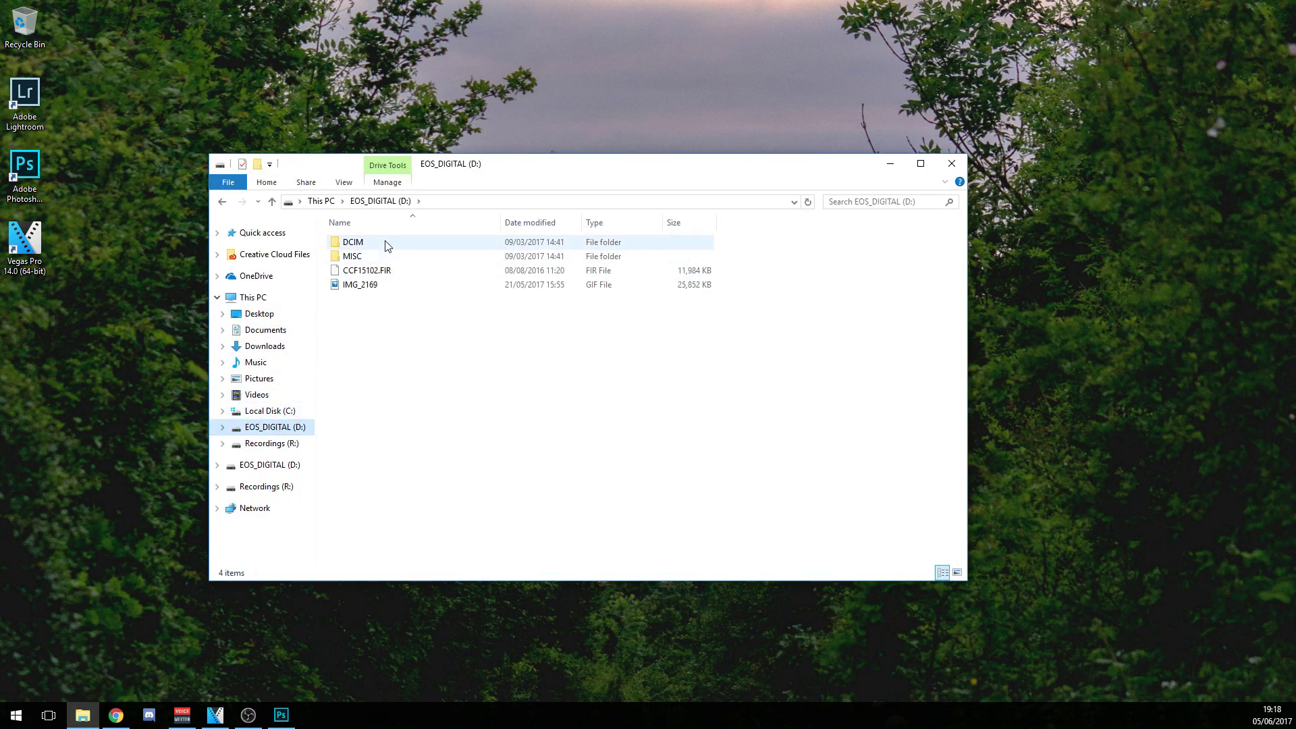
double_click(385, 243)
double_click(383, 243)
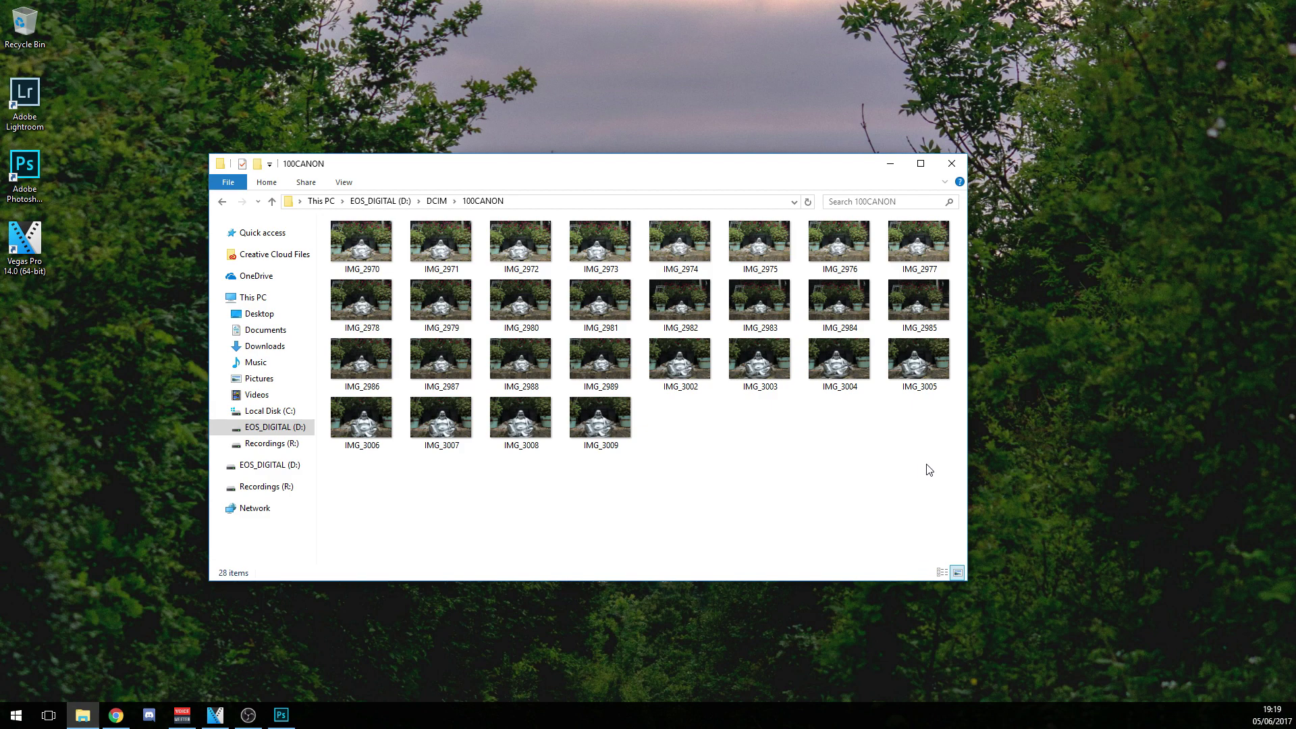
drag(929, 470, 326, 217)
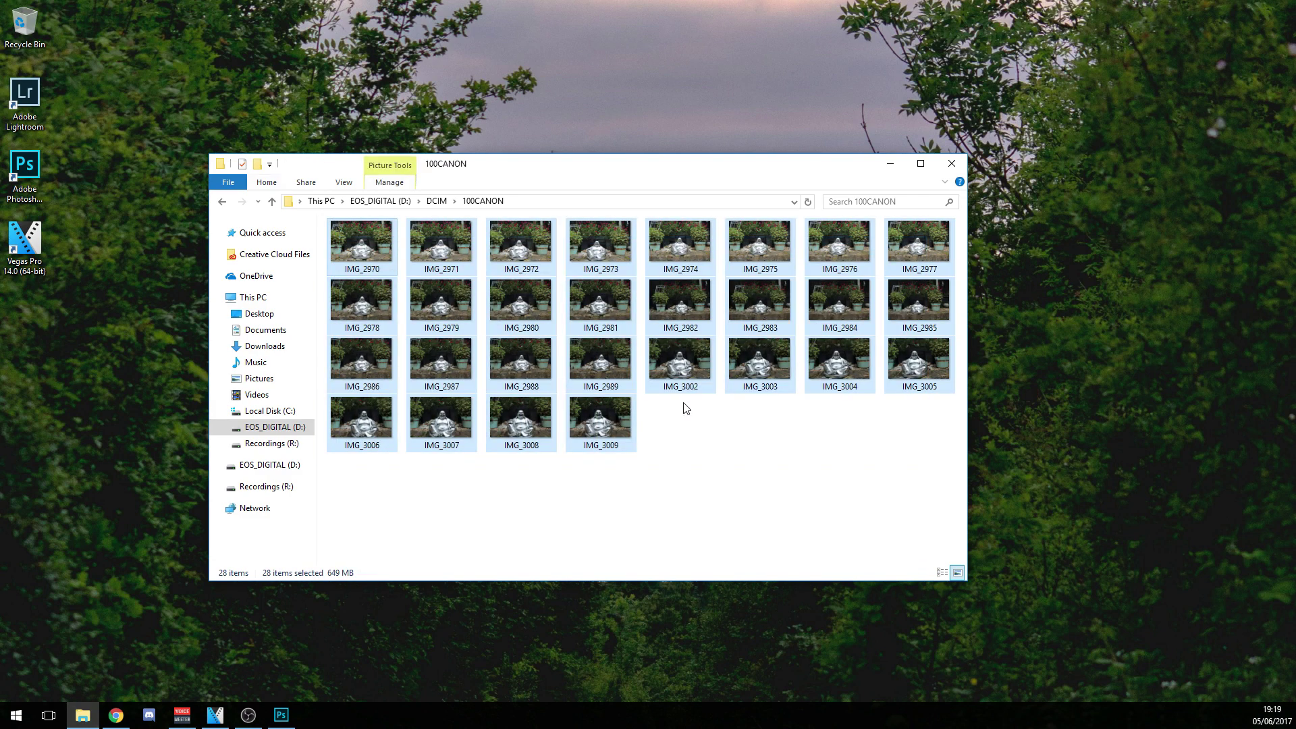
click(684, 405)
Create a desktop folder named TUTORIAL and place it below the Vegas Pro icon
right_click(189, 66)
right_click(139, 74)
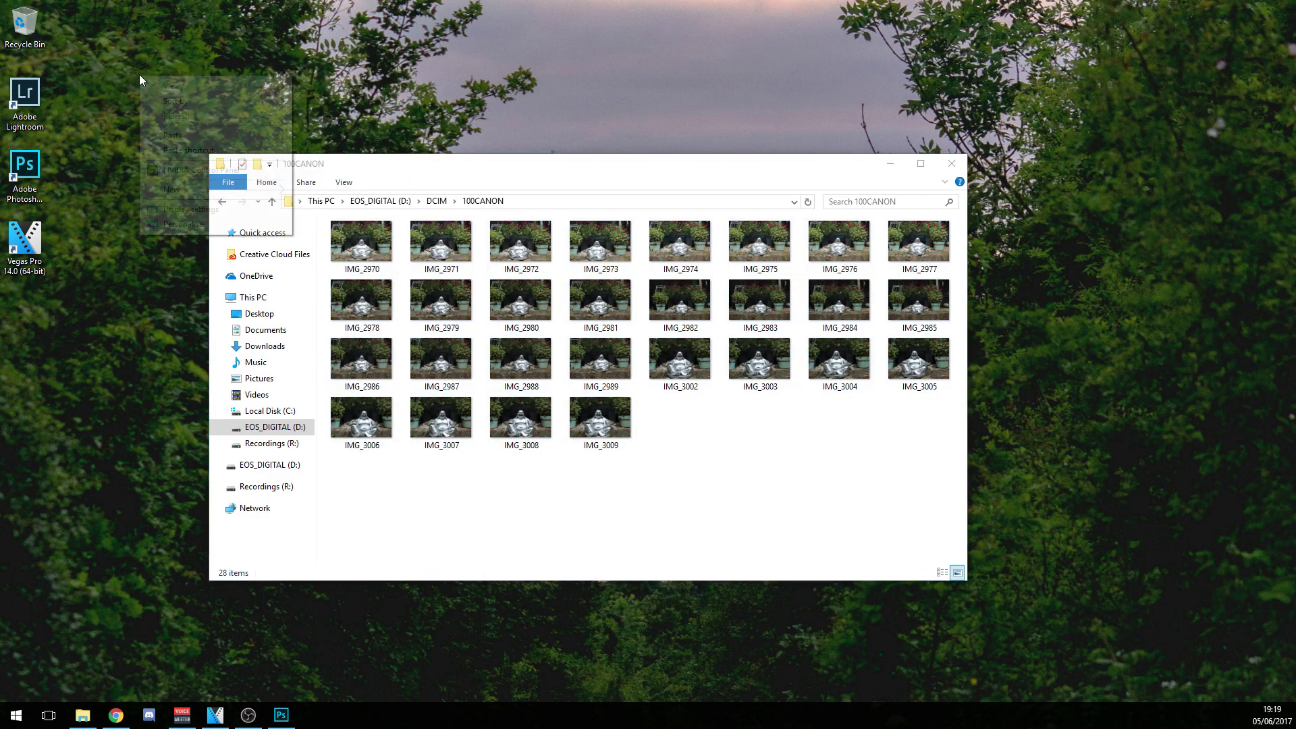
mouse_move(196, 189)
click(330, 190)
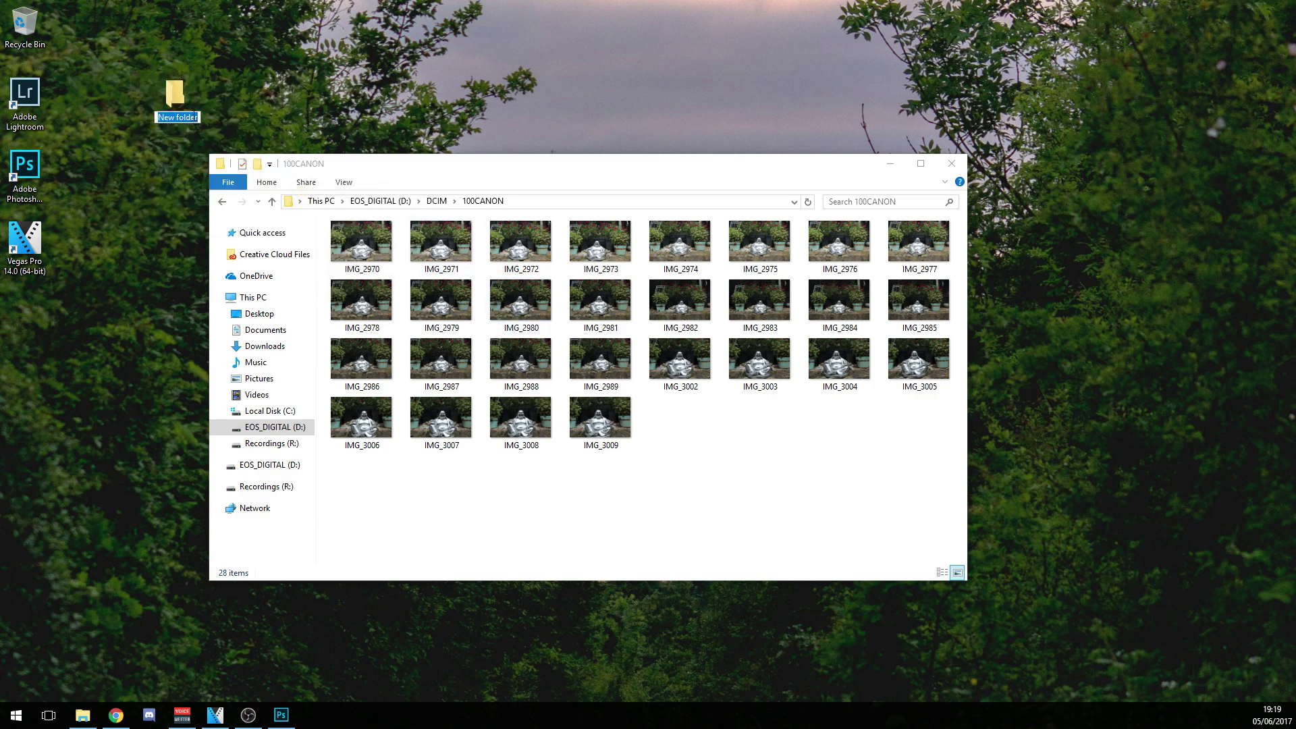
text(TUT)
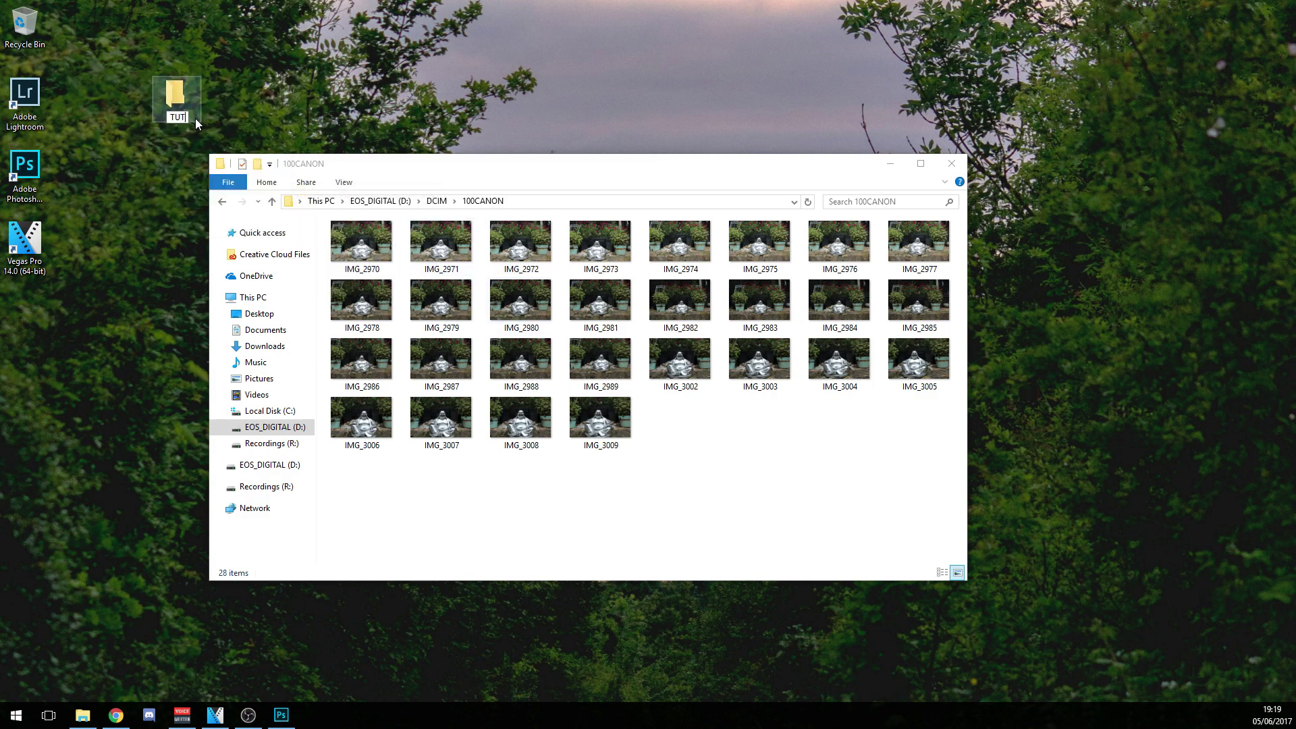
text(ORIAL)
key(Return)
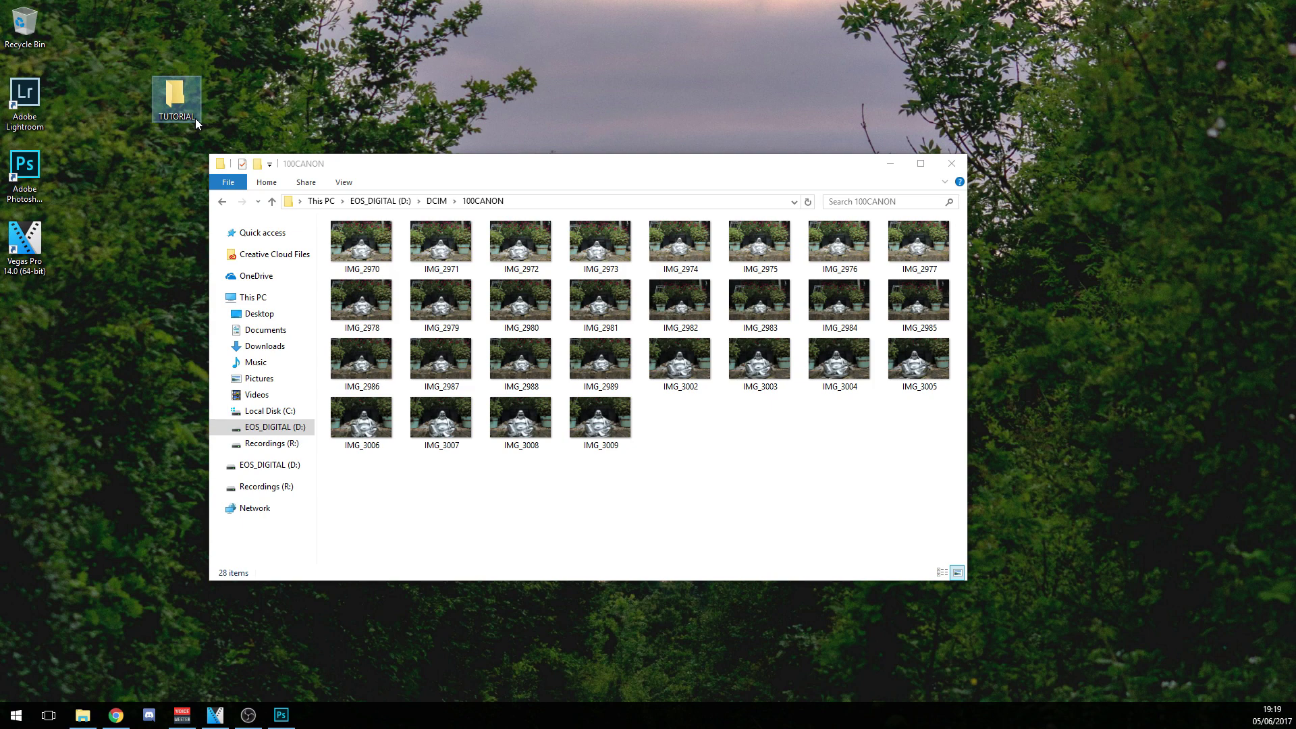
drag(196, 118, 33, 309)
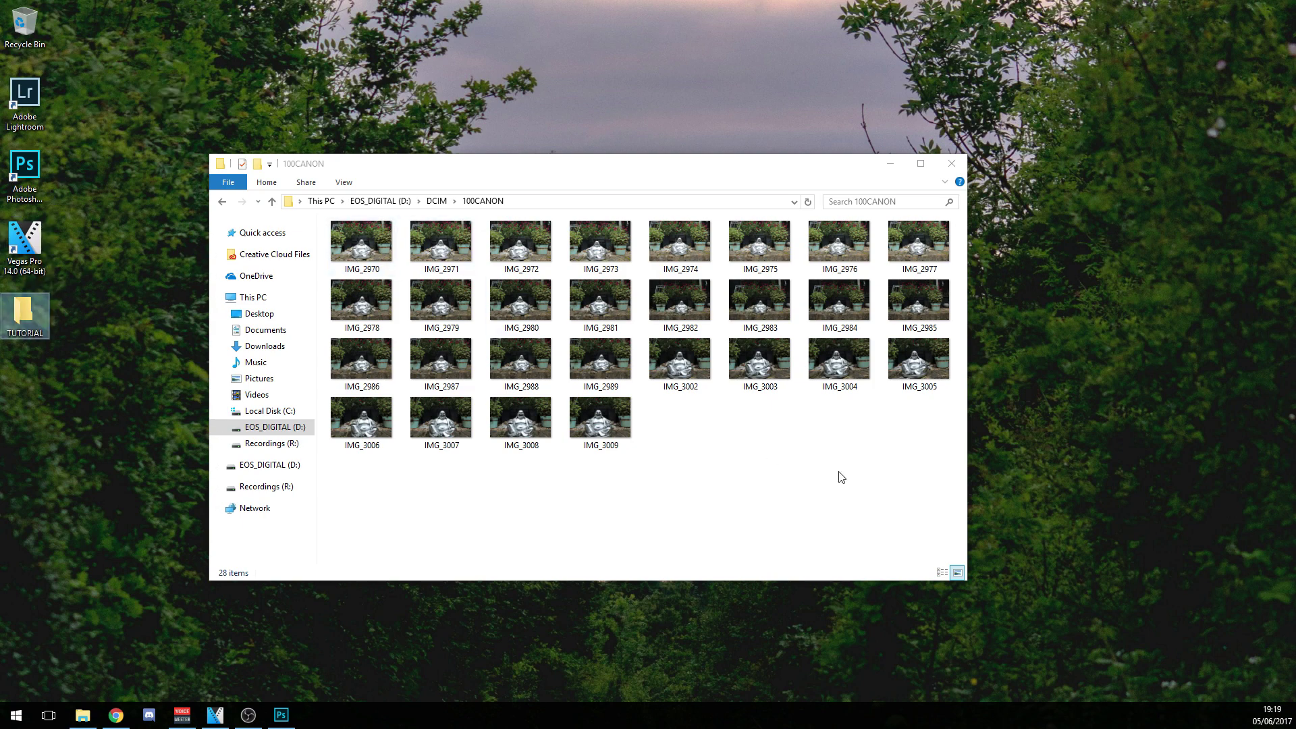
Copy all 28 photos into the TUTORIAL folder and close the Explorer window
drag(925, 472, 24, 311)
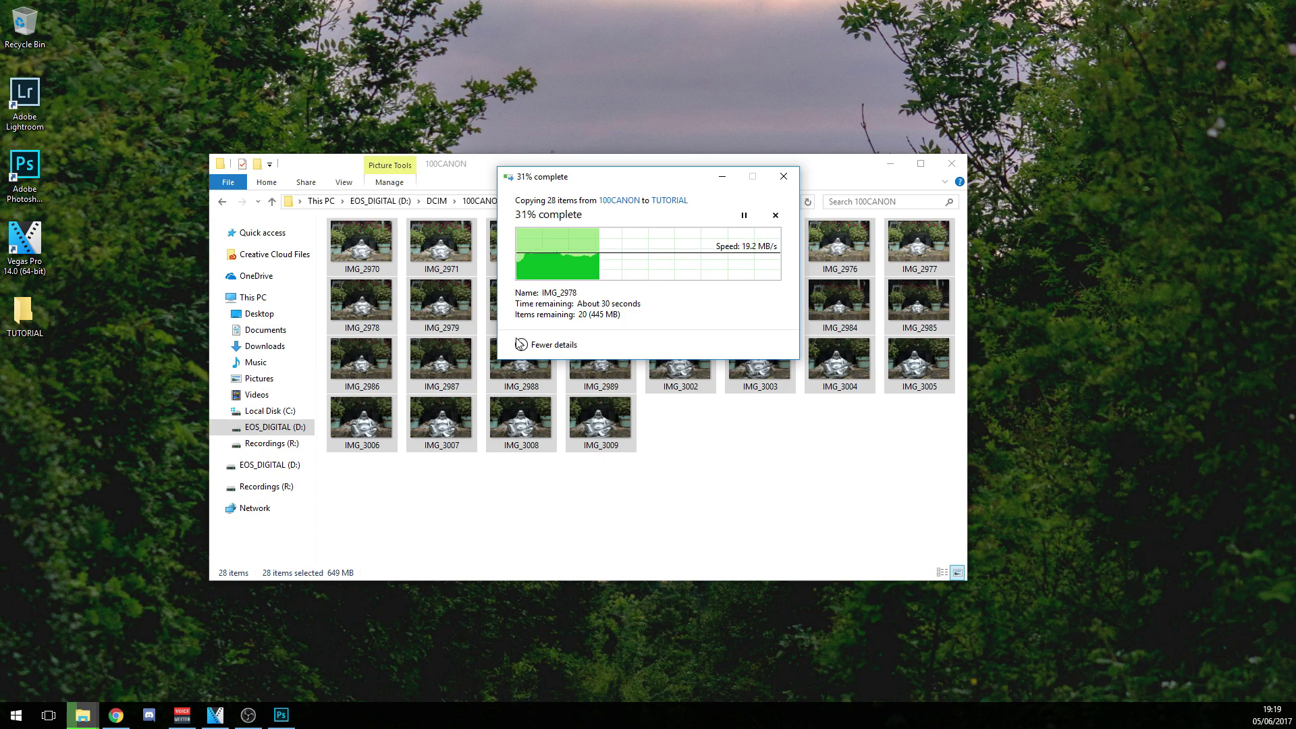
click(360, 502)
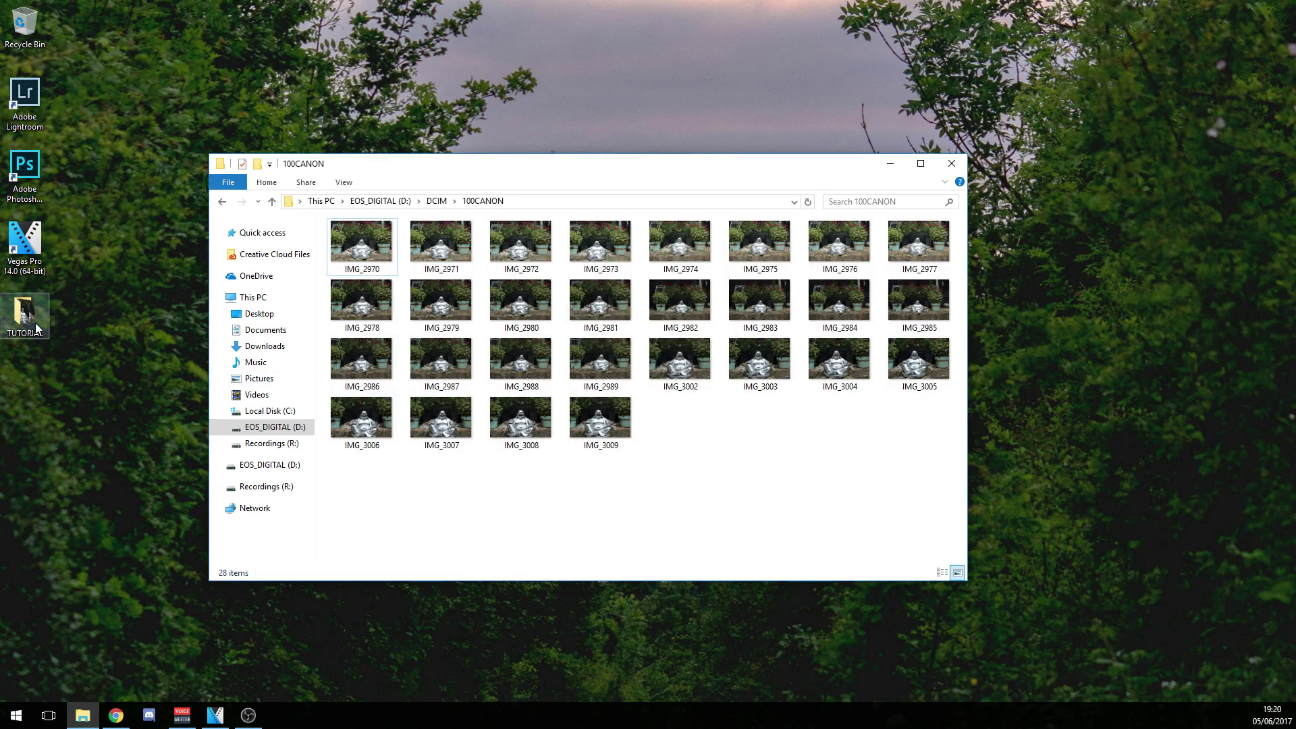
click(952, 163)
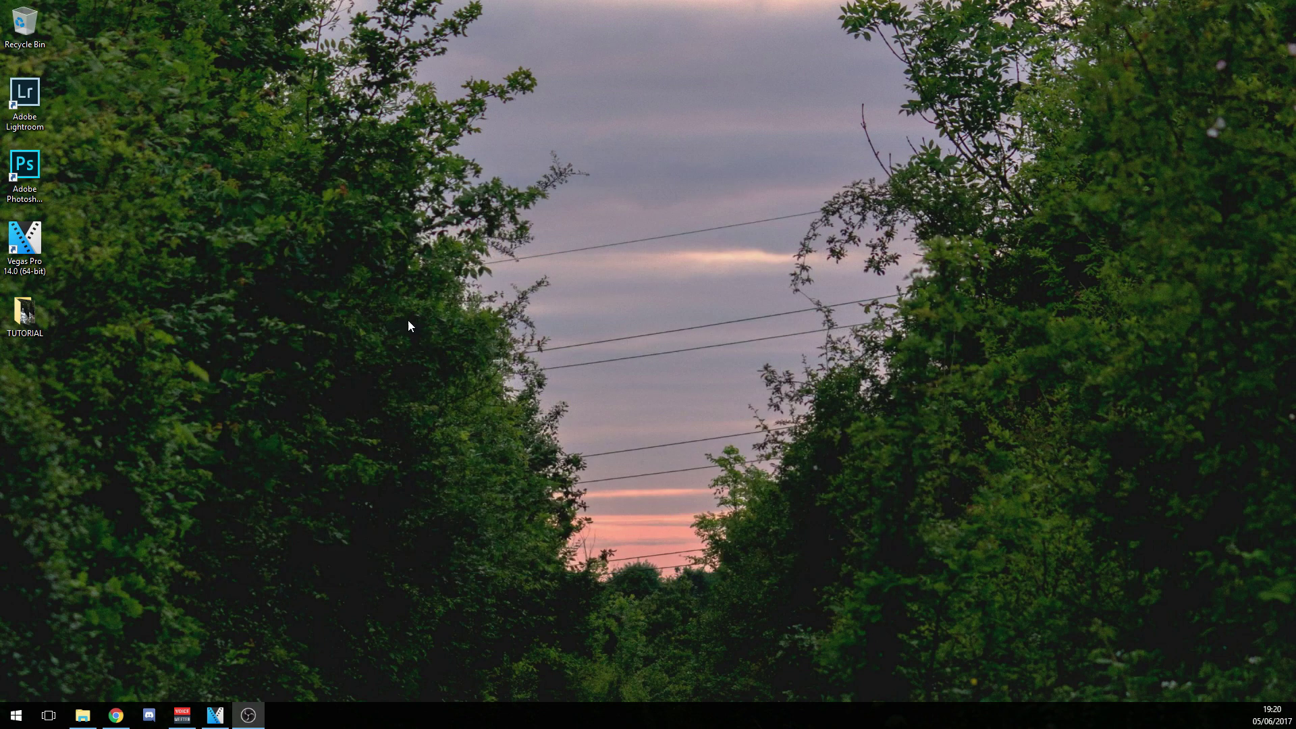
Open IMG_2970 from the TUTORIAL folder in Photos and start stepping through the shots
double_click(43, 309)
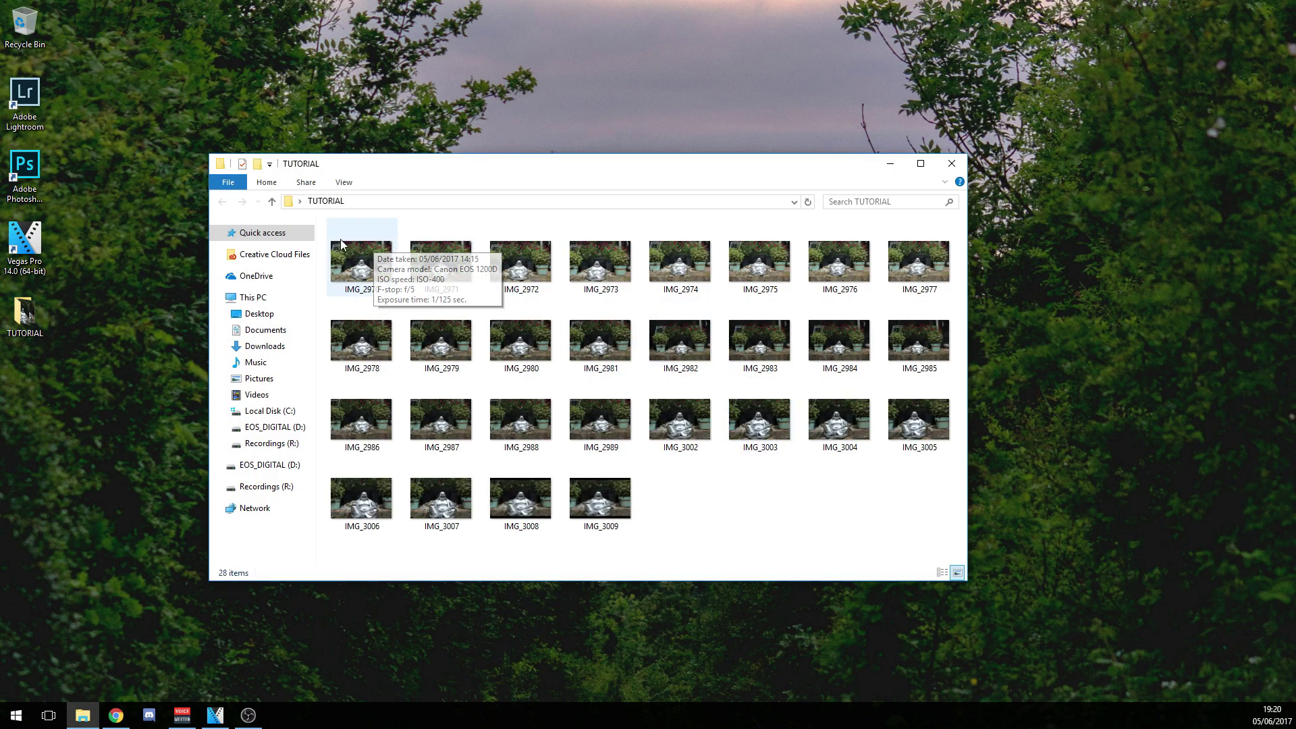
double_click(366, 266)
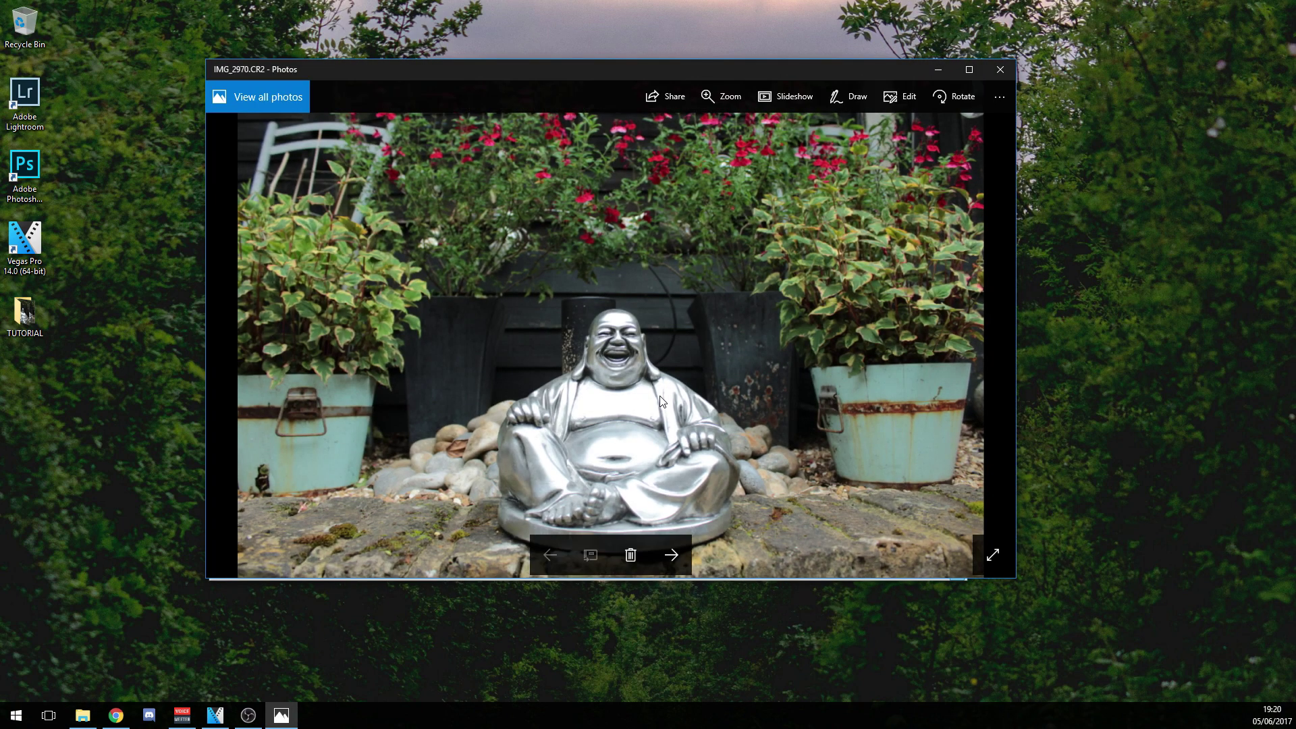
click(670, 555)
click(670, 556)
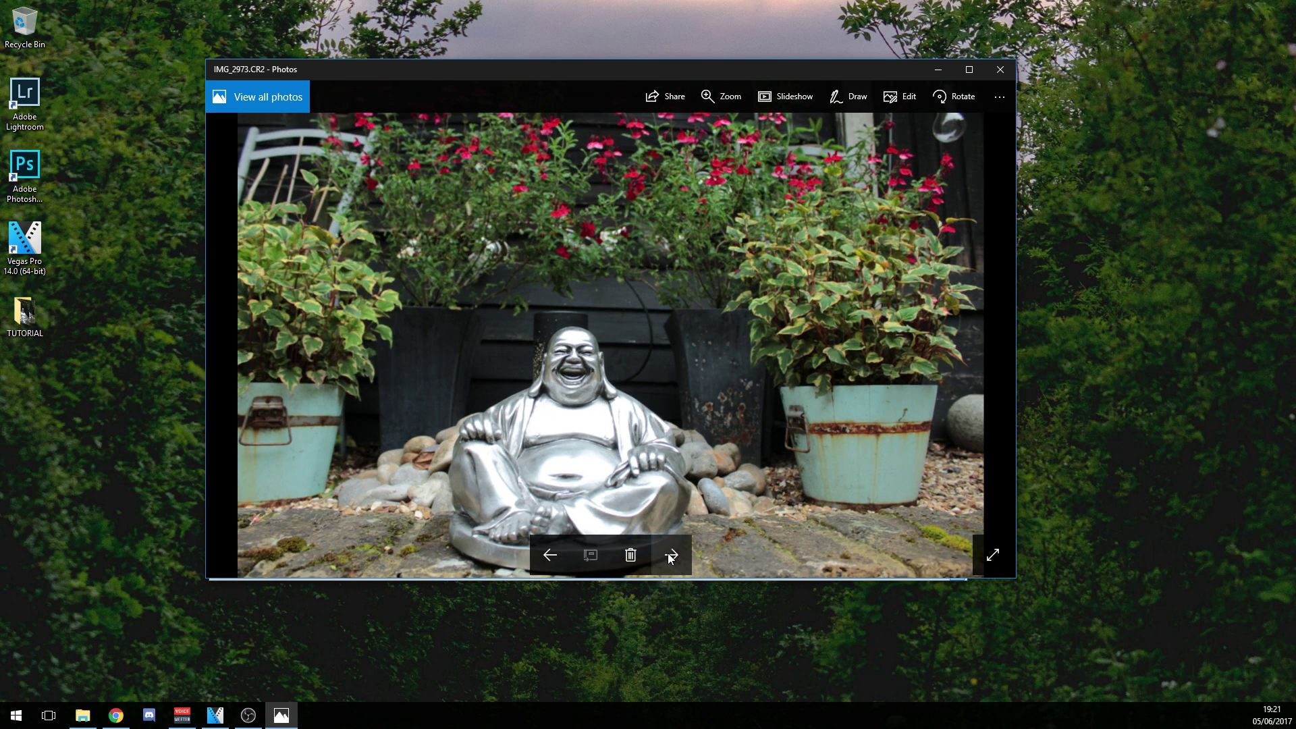
click(670, 555)
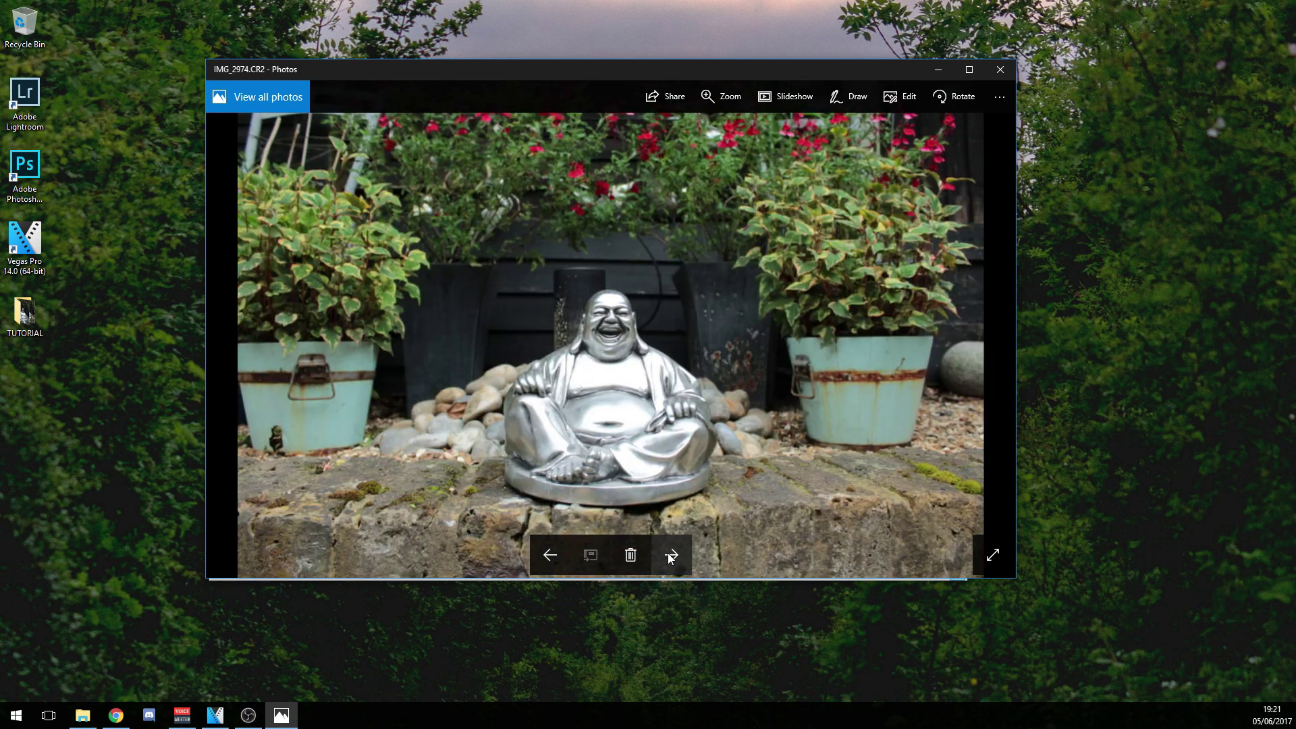
click(671, 555)
click(670, 556)
click(670, 556)
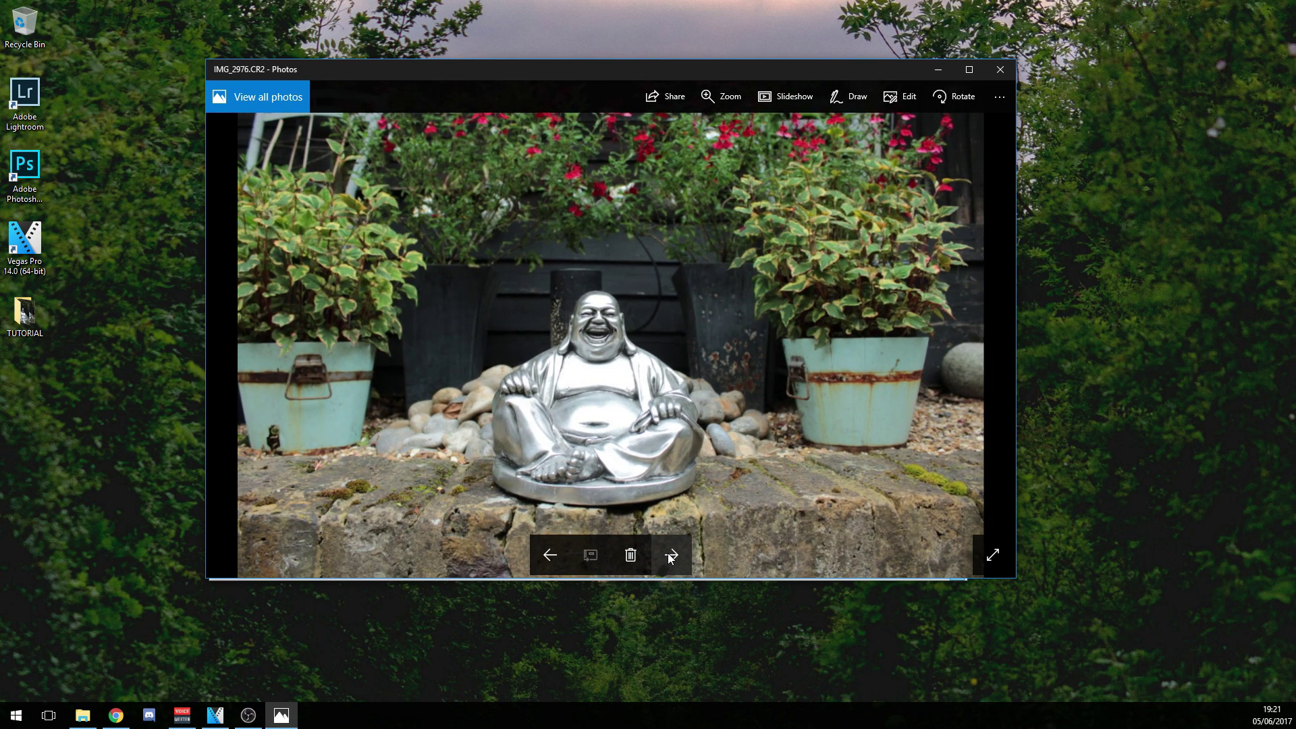
click(670, 555)
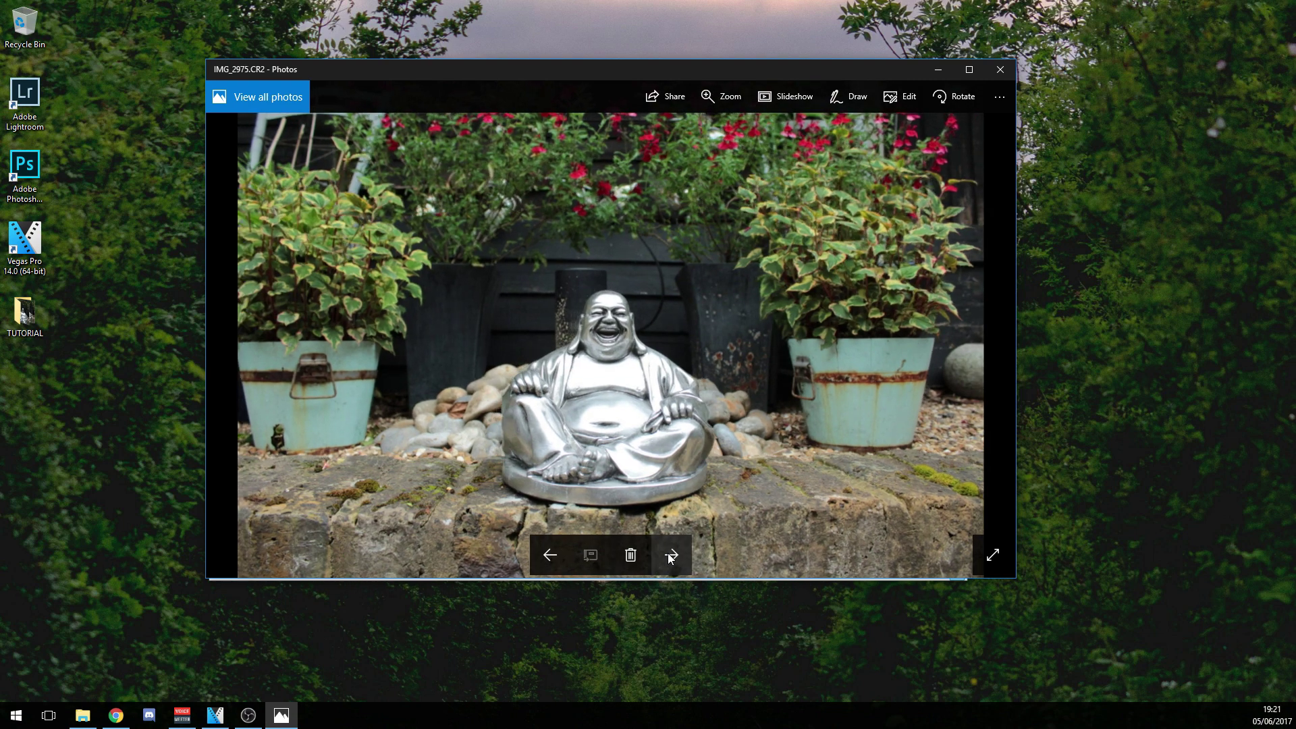
Advance to IMG_2977 of the silver Buddha, then move the viewer aside and minimize it
click(670, 556)
click(670, 555)
click(670, 555)
click(670, 556)
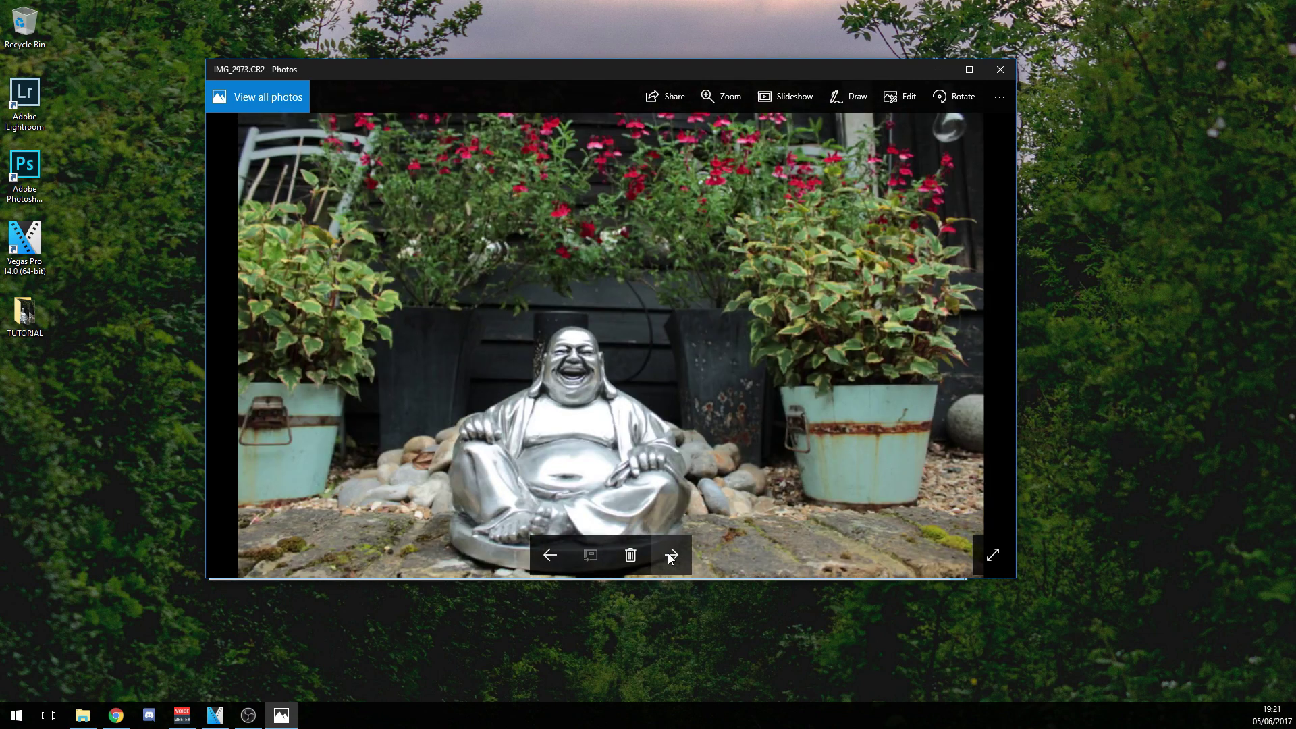
click(670, 556)
click(670, 555)
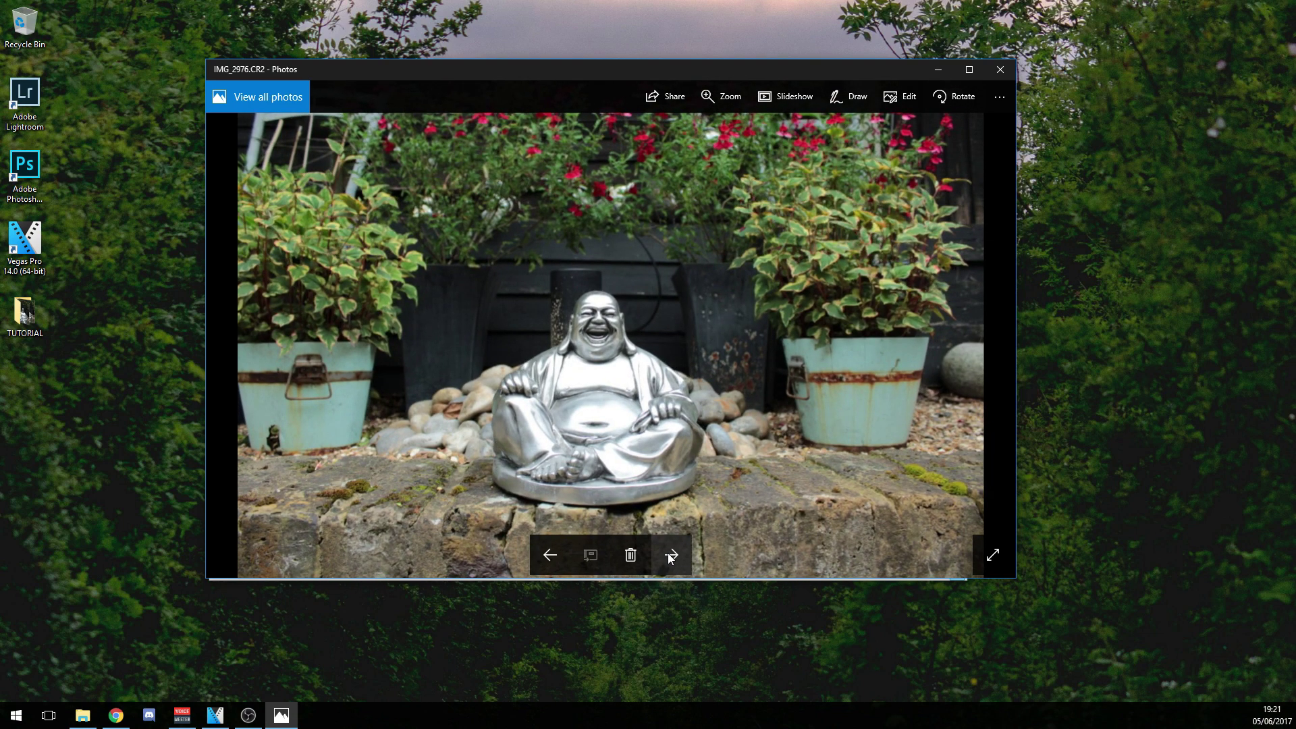
click(670, 555)
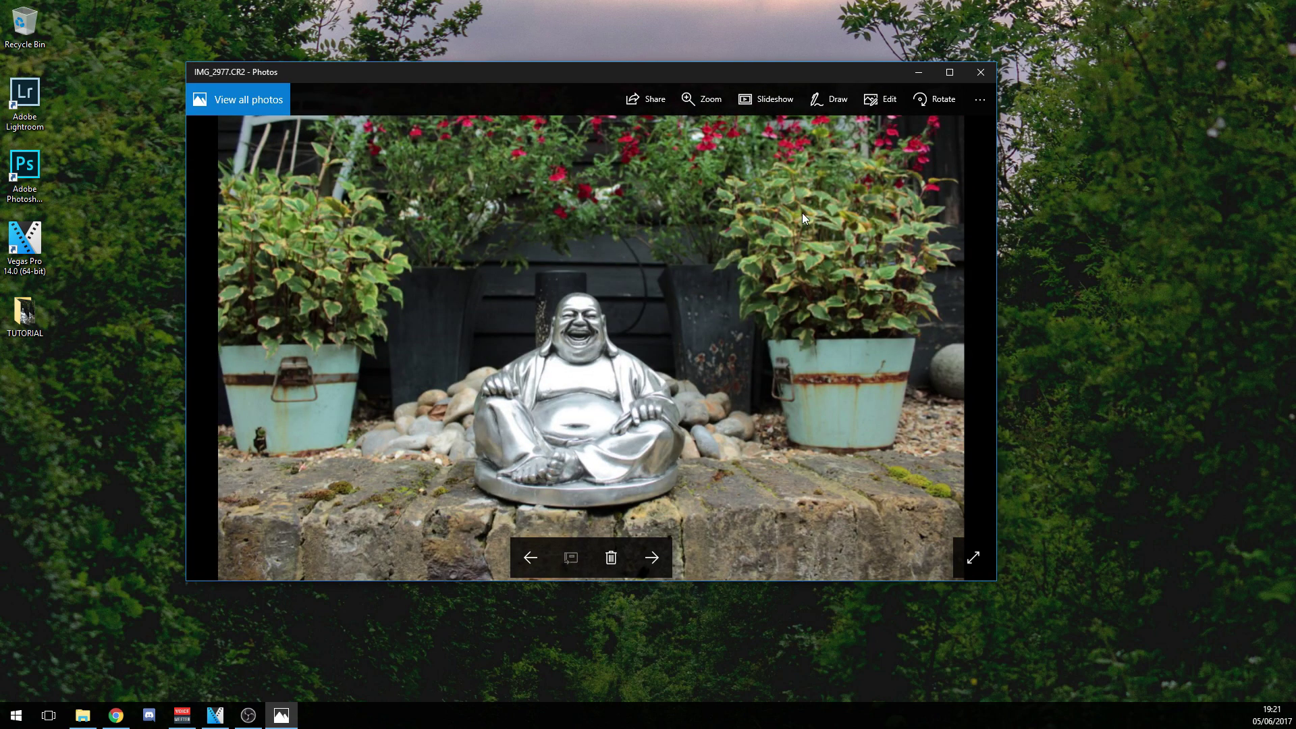
drag(834, 73, 784, 151)
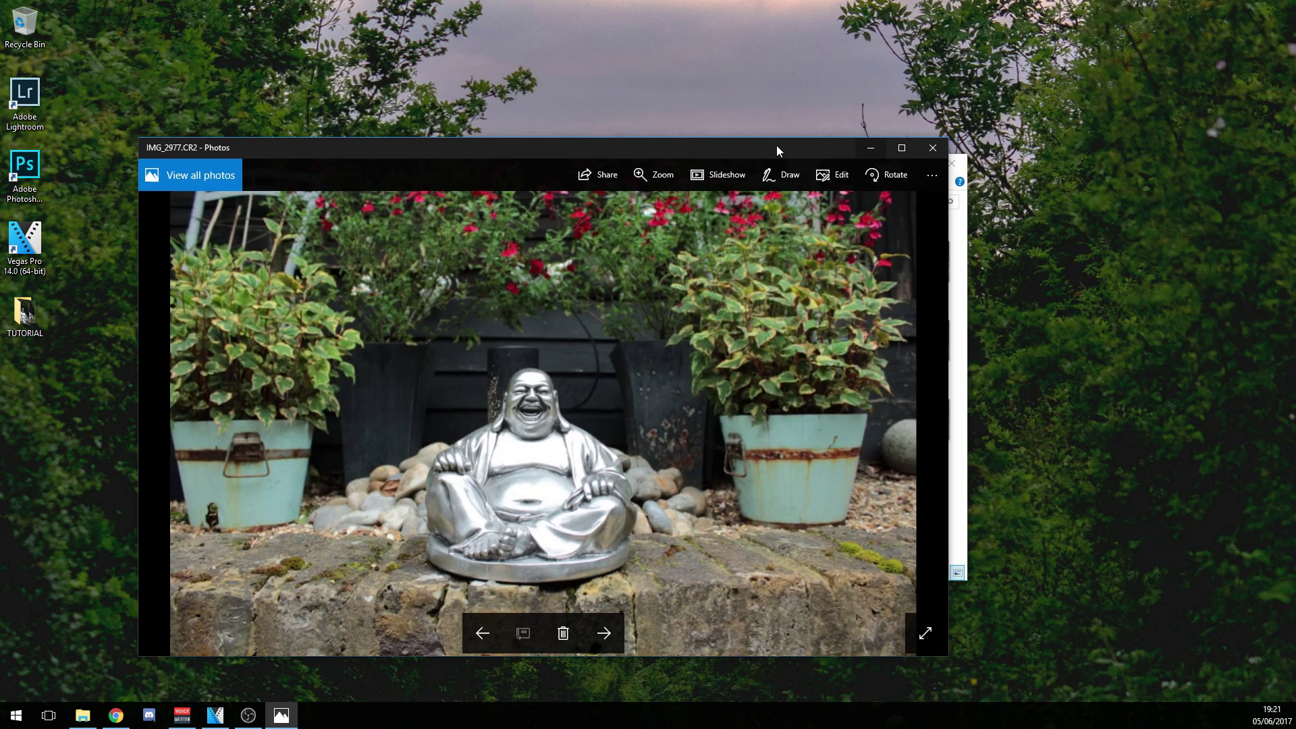
click(869, 151)
Launch Photoshop and create a new 1080 × 1320 px, 118.11 pixels/cm, RGB, white-background document
double_click(19, 191)
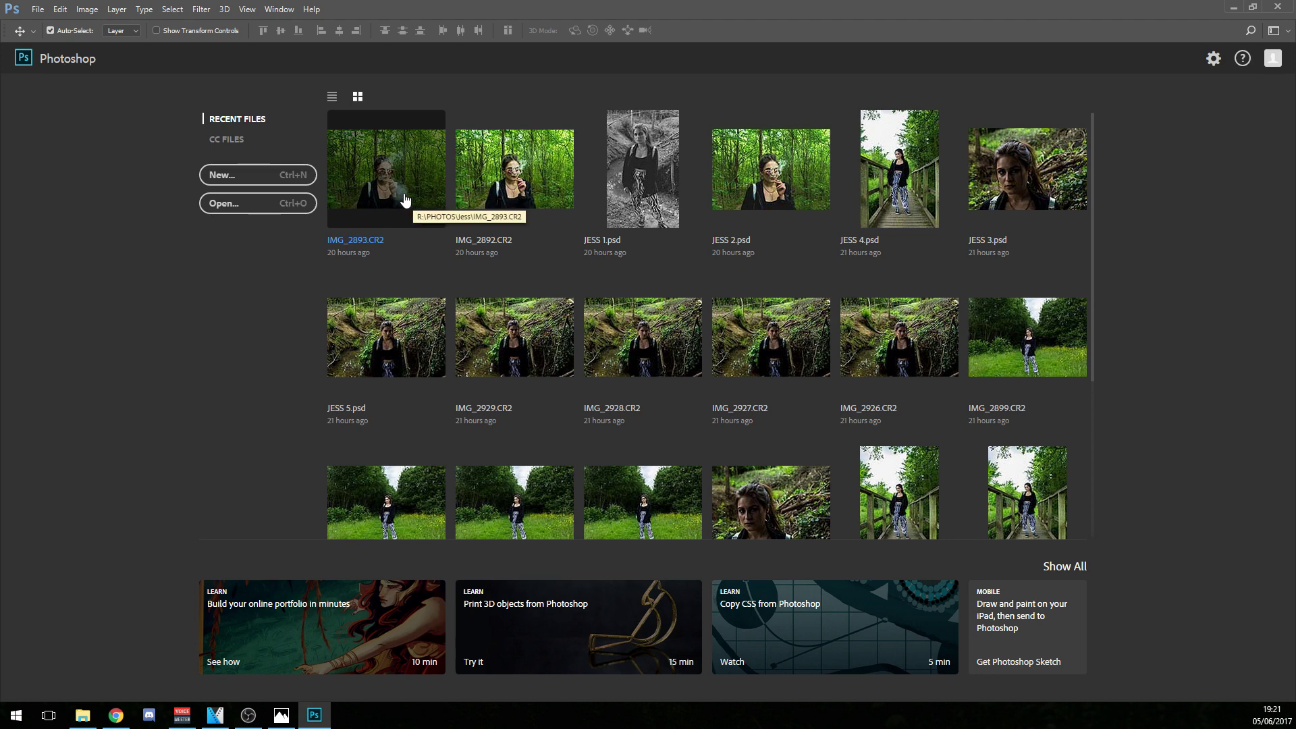
click(405, 200)
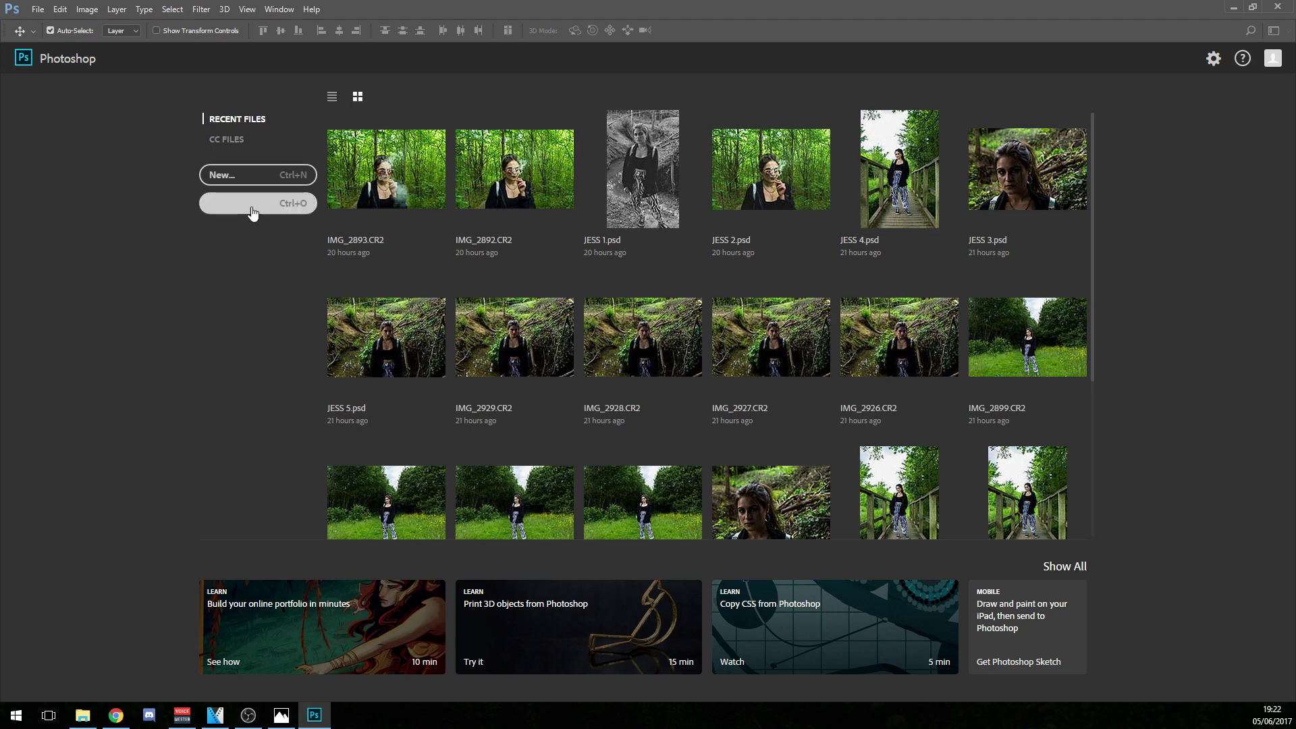
click(244, 181)
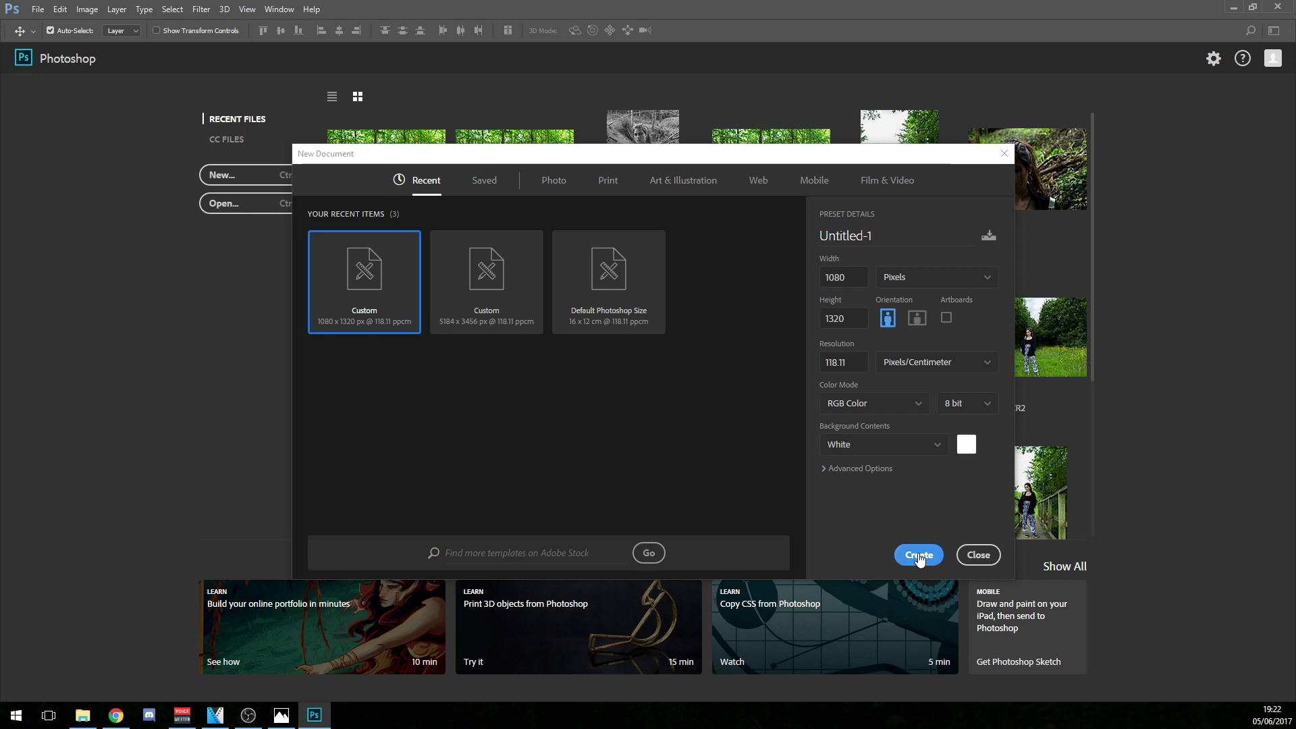
click(918, 555)
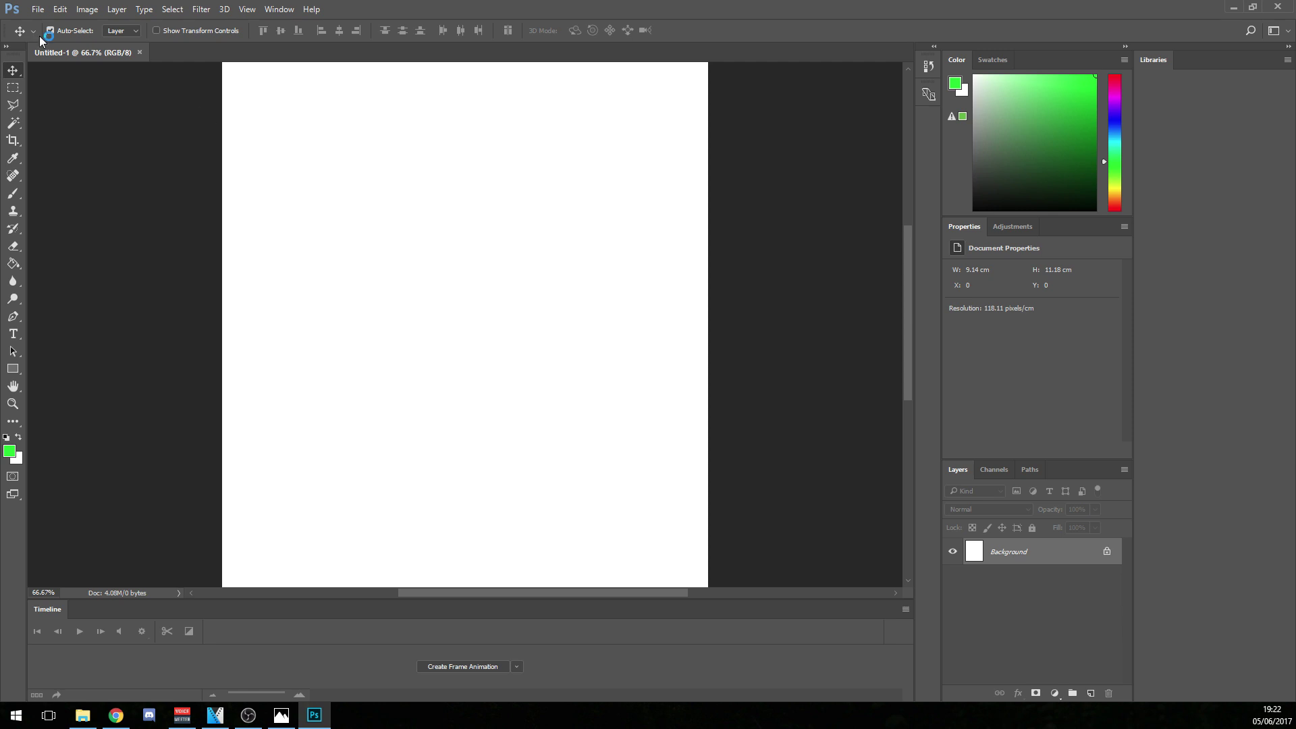
Bring up the Open dialog from the File menu
click(38, 10)
click(38, 10)
click(38, 10)
click(39, 9)
click(39, 10)
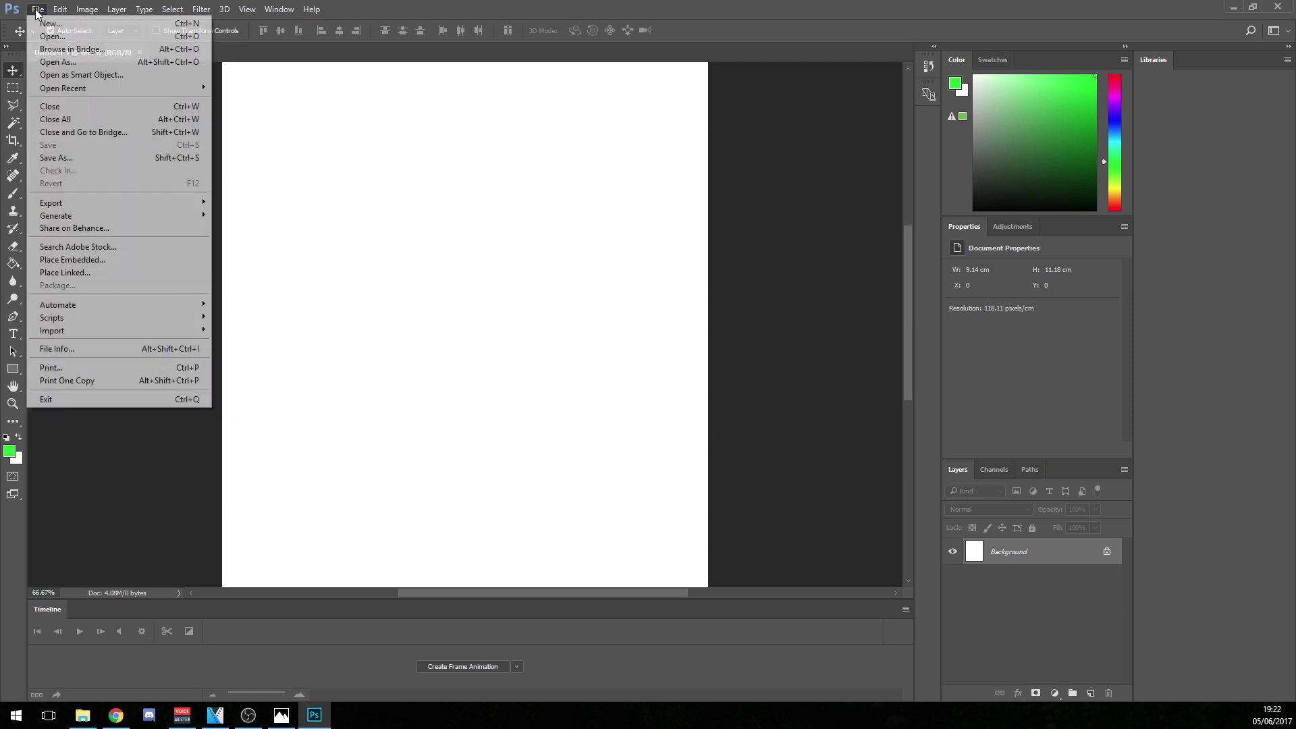
click(54, 35)
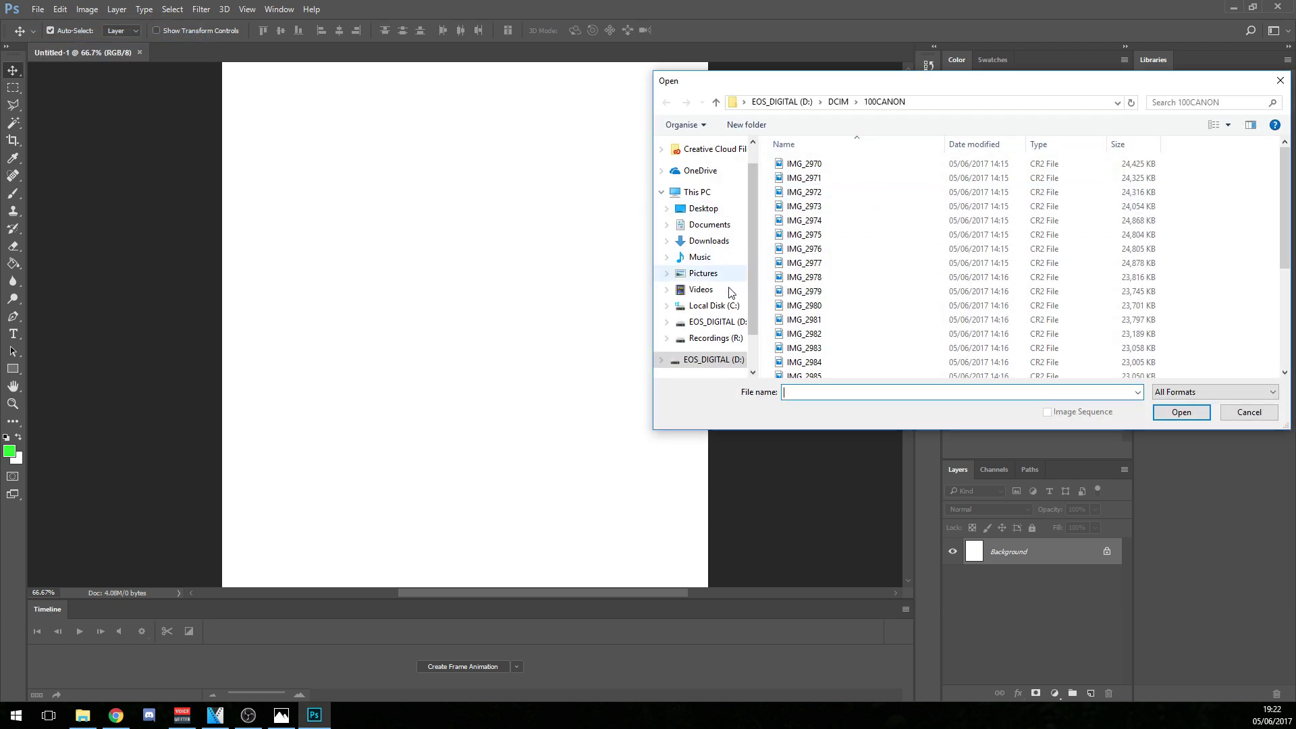
Open IMG_2974 through IMG_2977 from Desktop\TUTORIAL into Camera Raw
scroll(705, 243, up, 1)
click(701, 224)
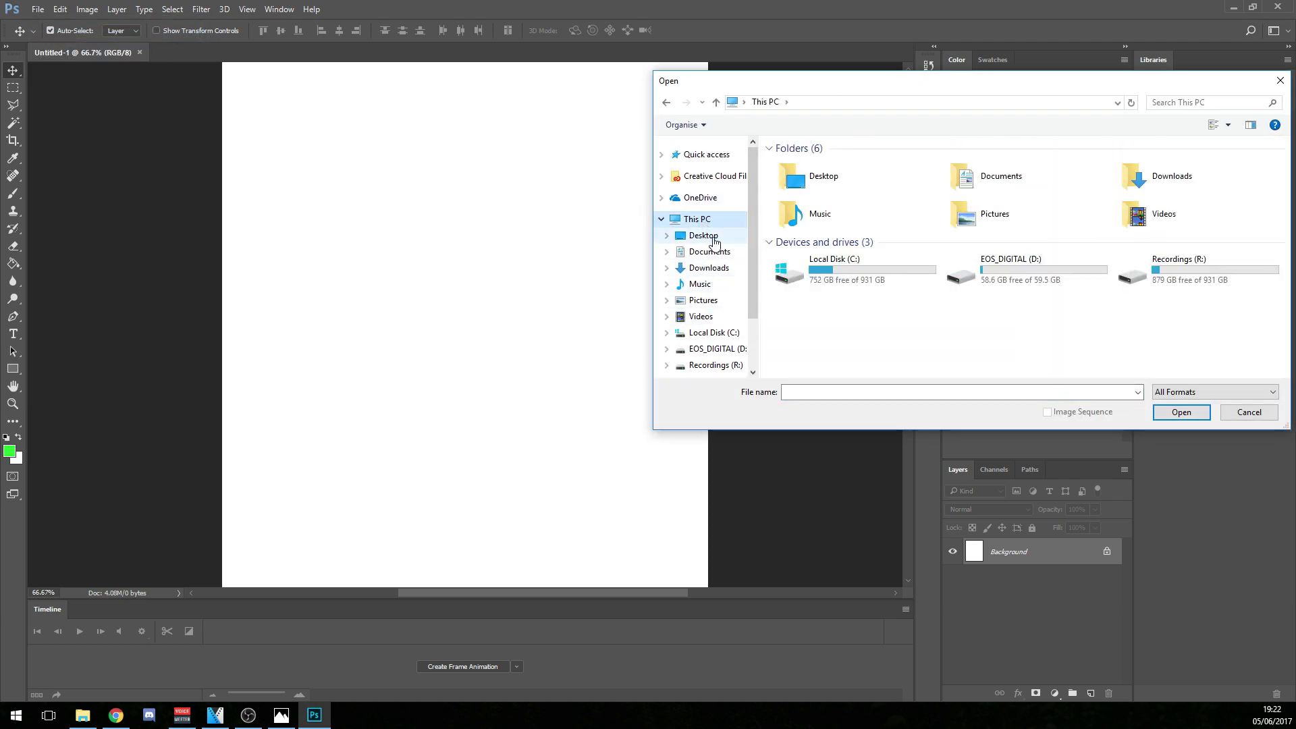
click(702, 236)
scroll(824, 255, down, 1)
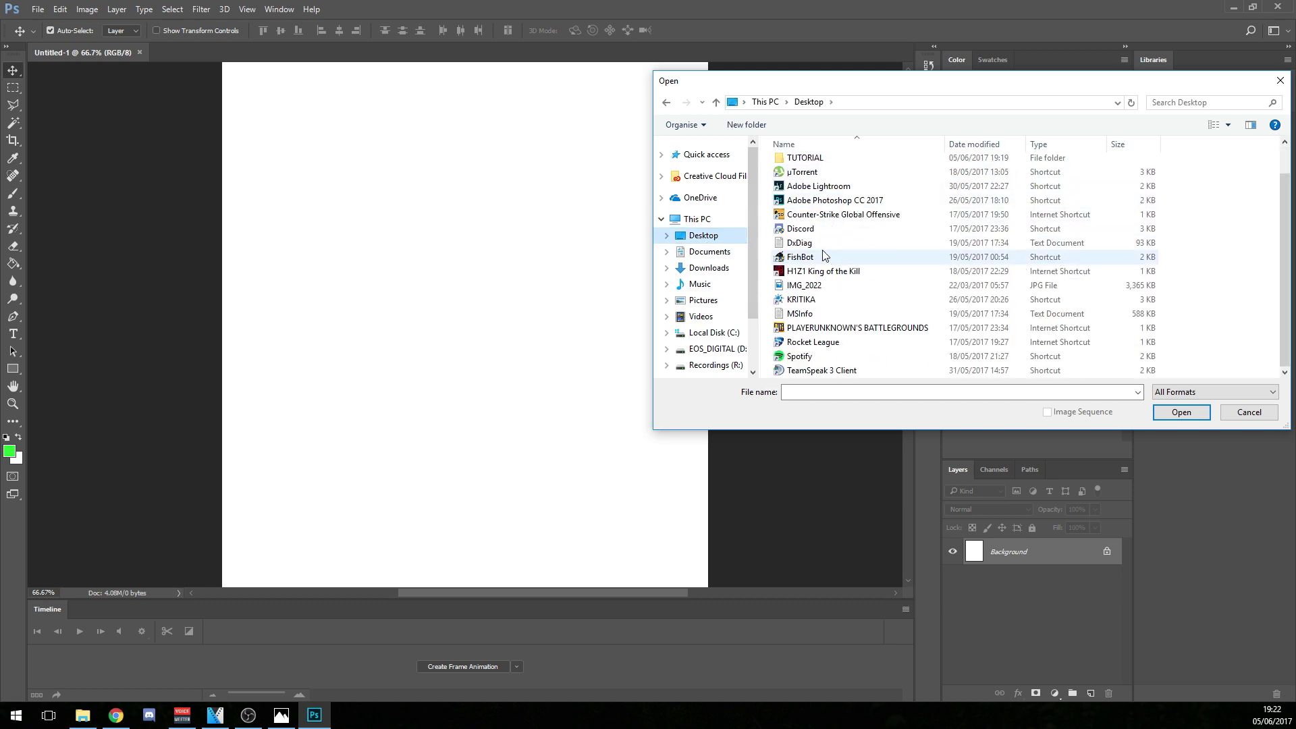
scroll(817, 222, up, 1)
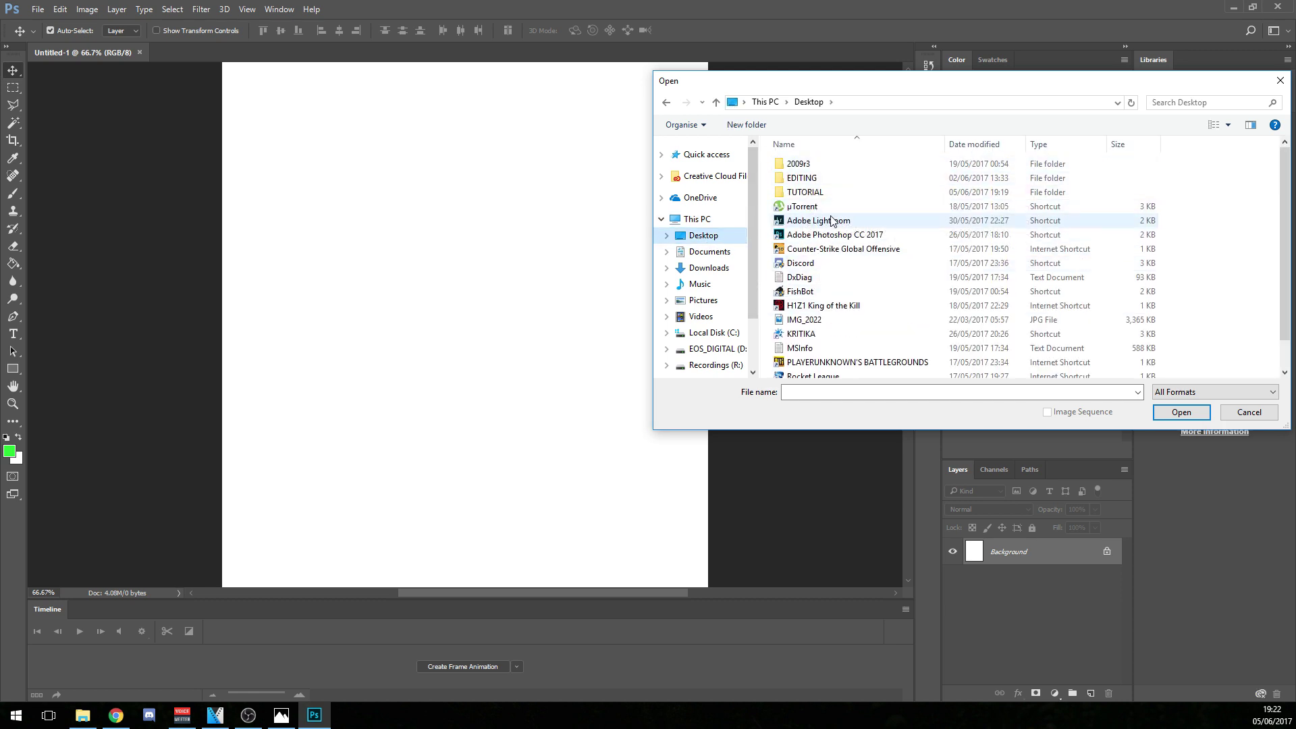
click(819, 193)
double_click(820, 193)
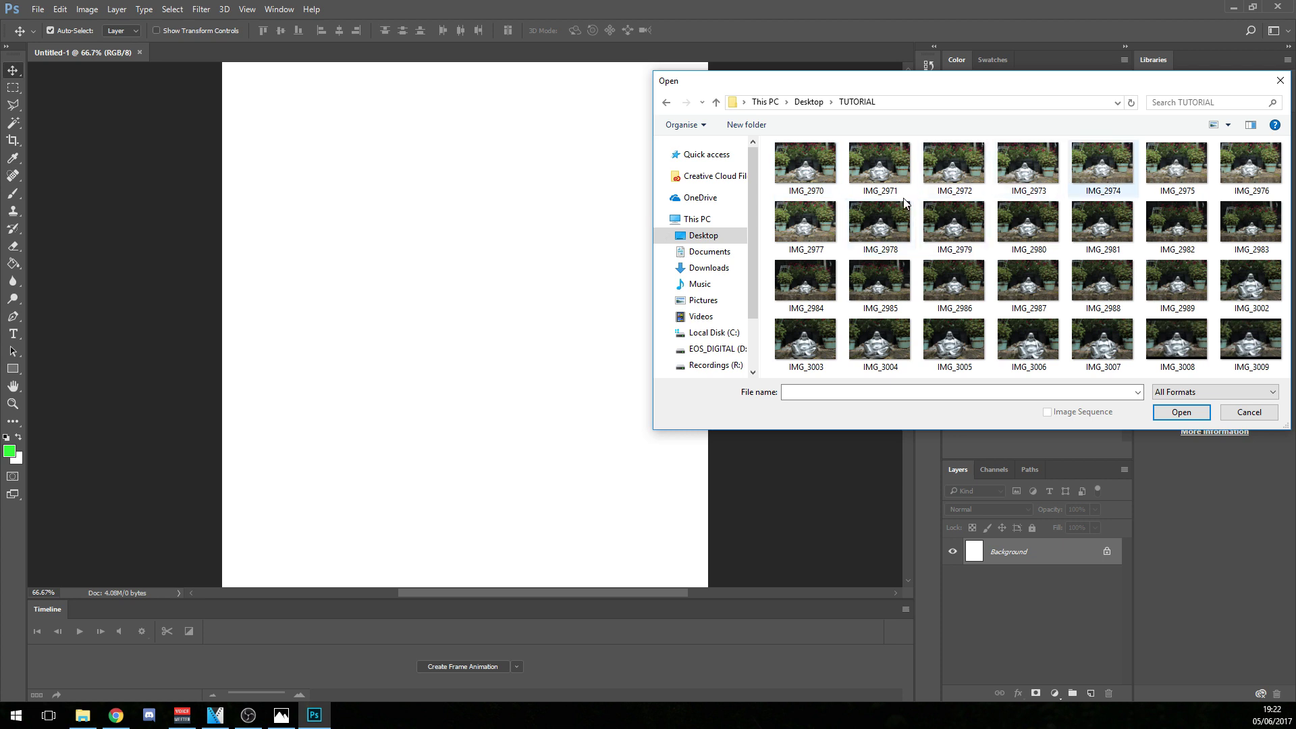
shift+click(815, 225)
click(1174, 412)
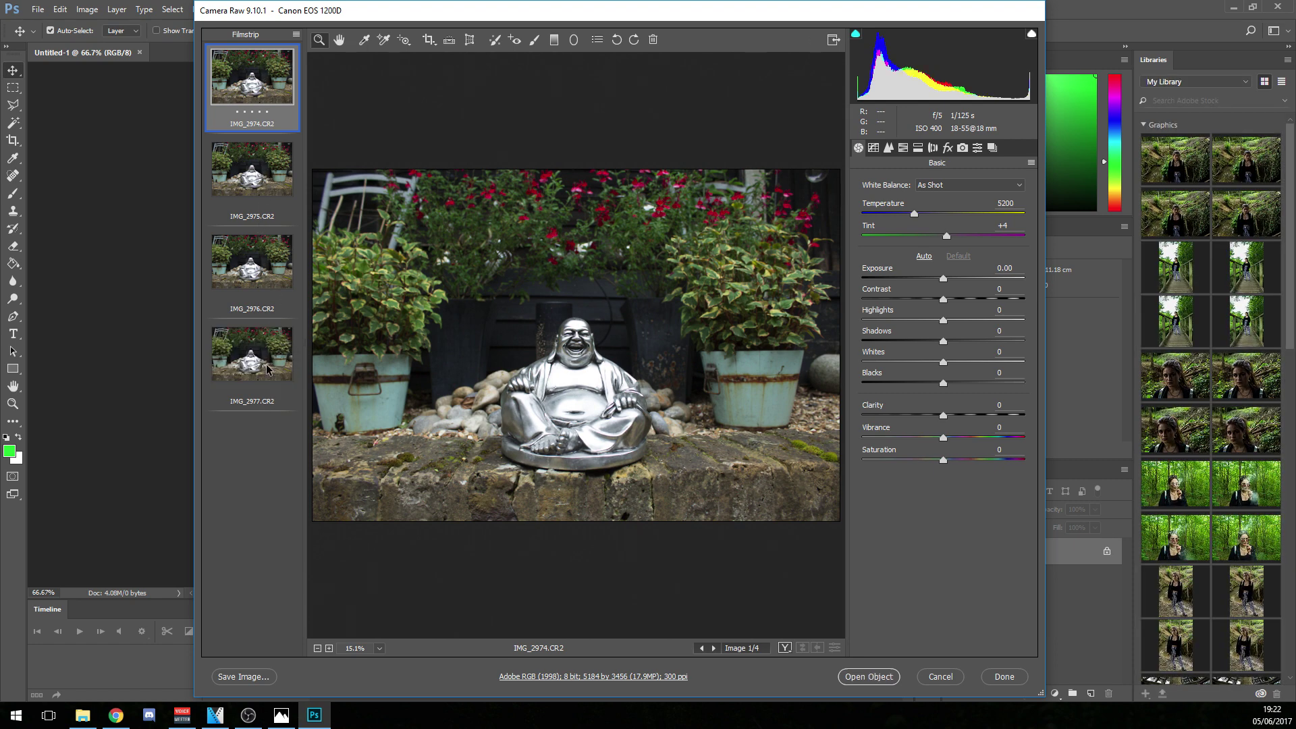
Select all four images and try develop preset 1, then undo it
shift+click(273, 390)
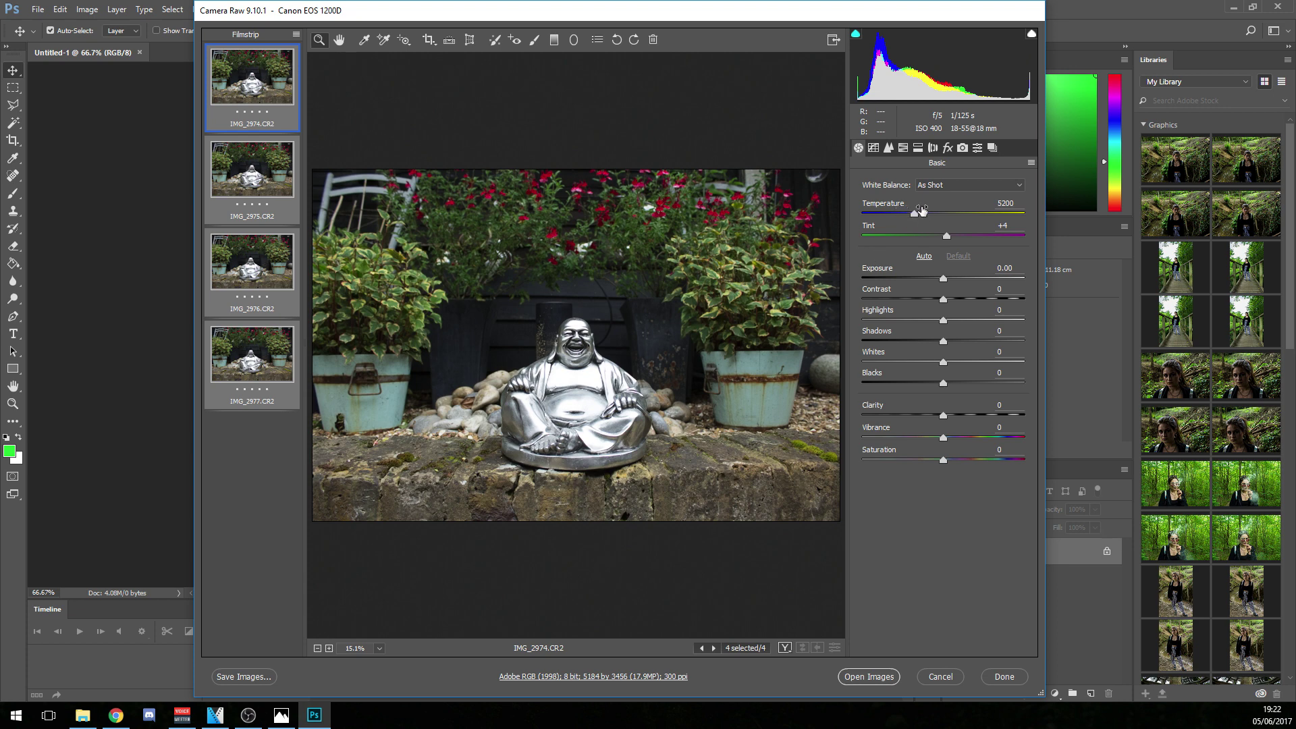
drag(943, 278, 947, 277)
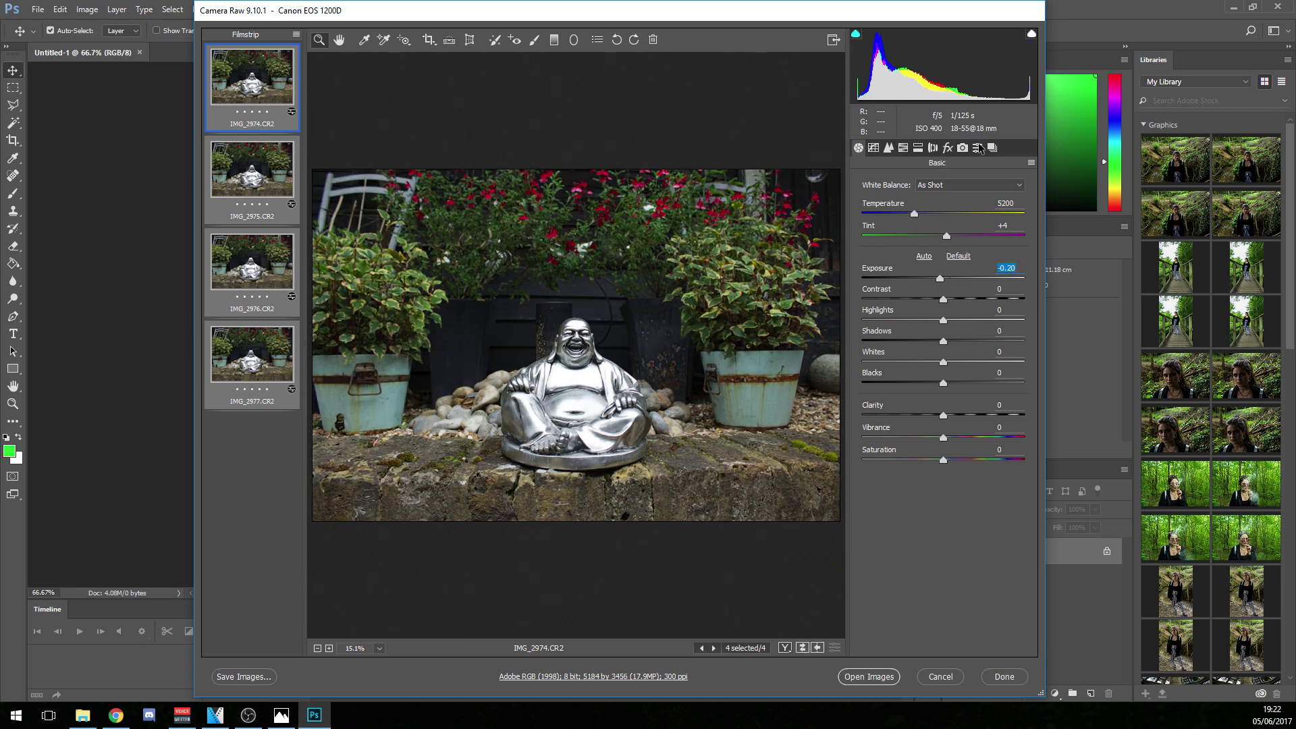
click(976, 147)
click(872, 175)
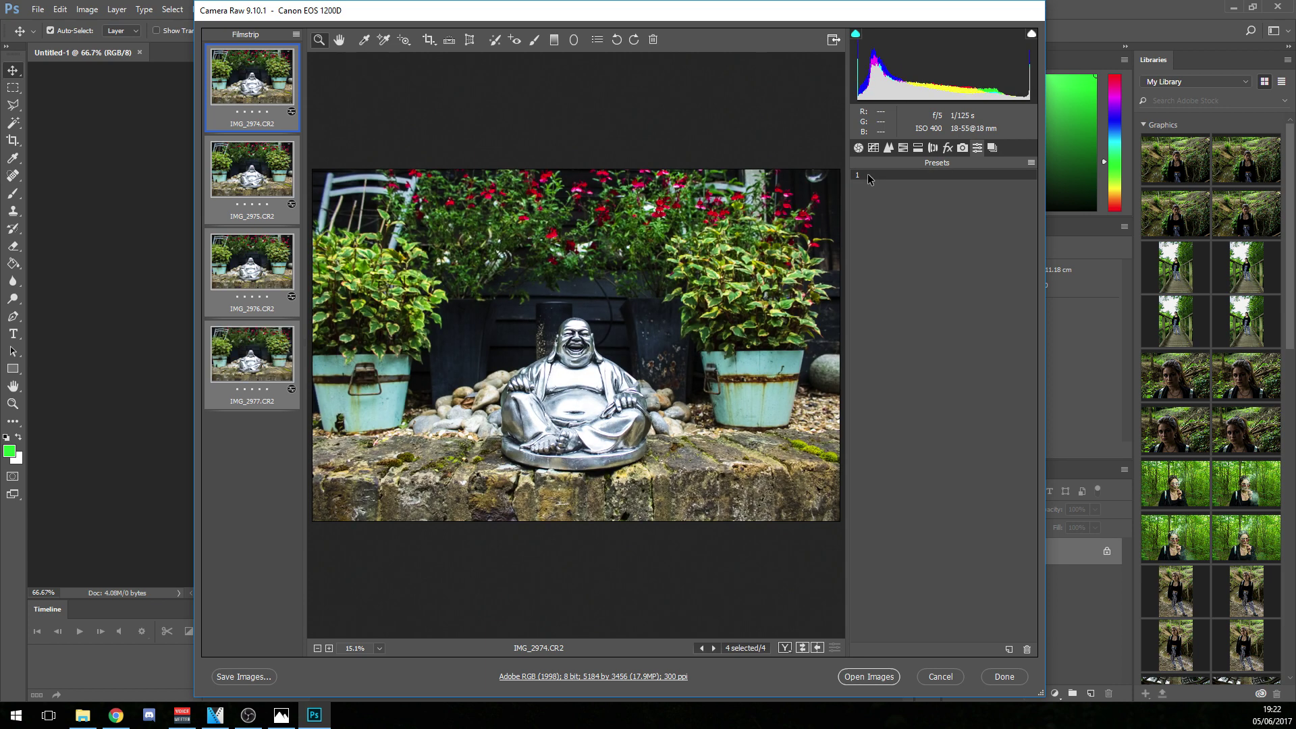
click(858, 147)
click(977, 148)
key(ctrl+z)
click(857, 148)
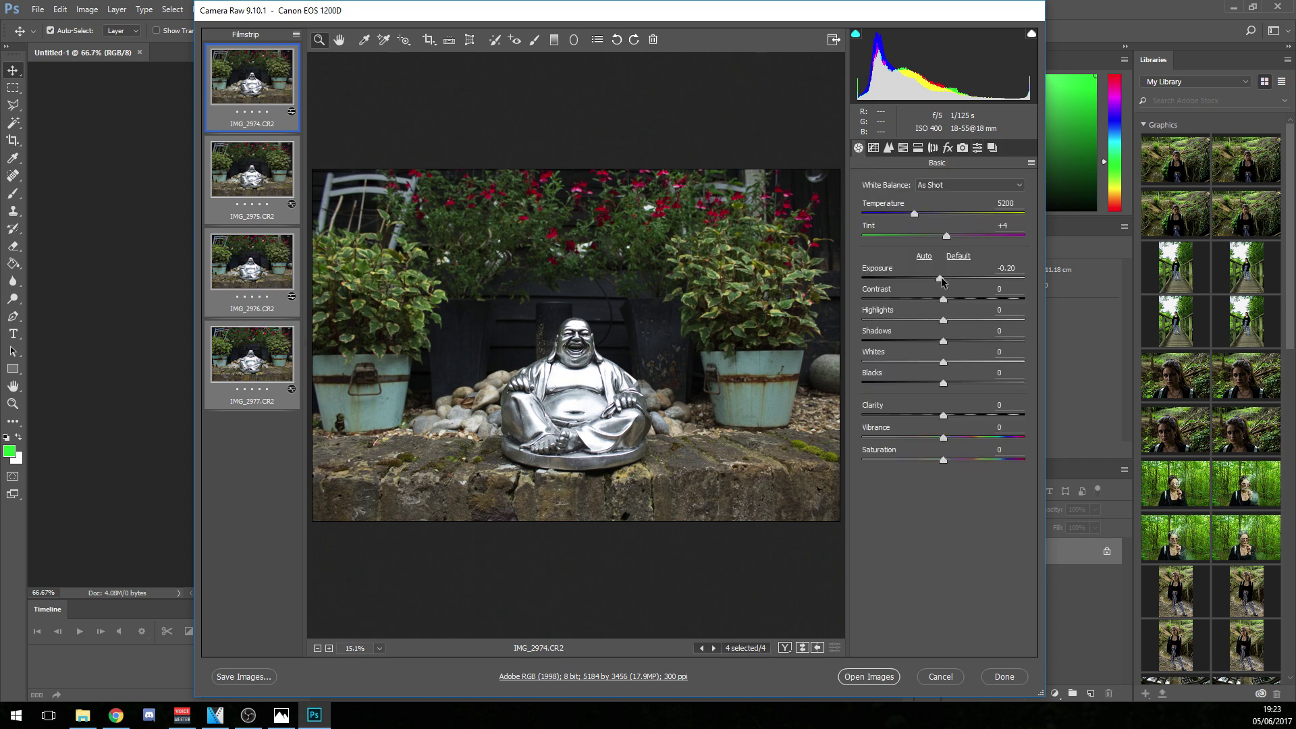
Set Exposure +0.15, Clarity +27, Highlights -46, Vibrance +18, and open the images in Photoshop
drag(943, 279, 946, 281)
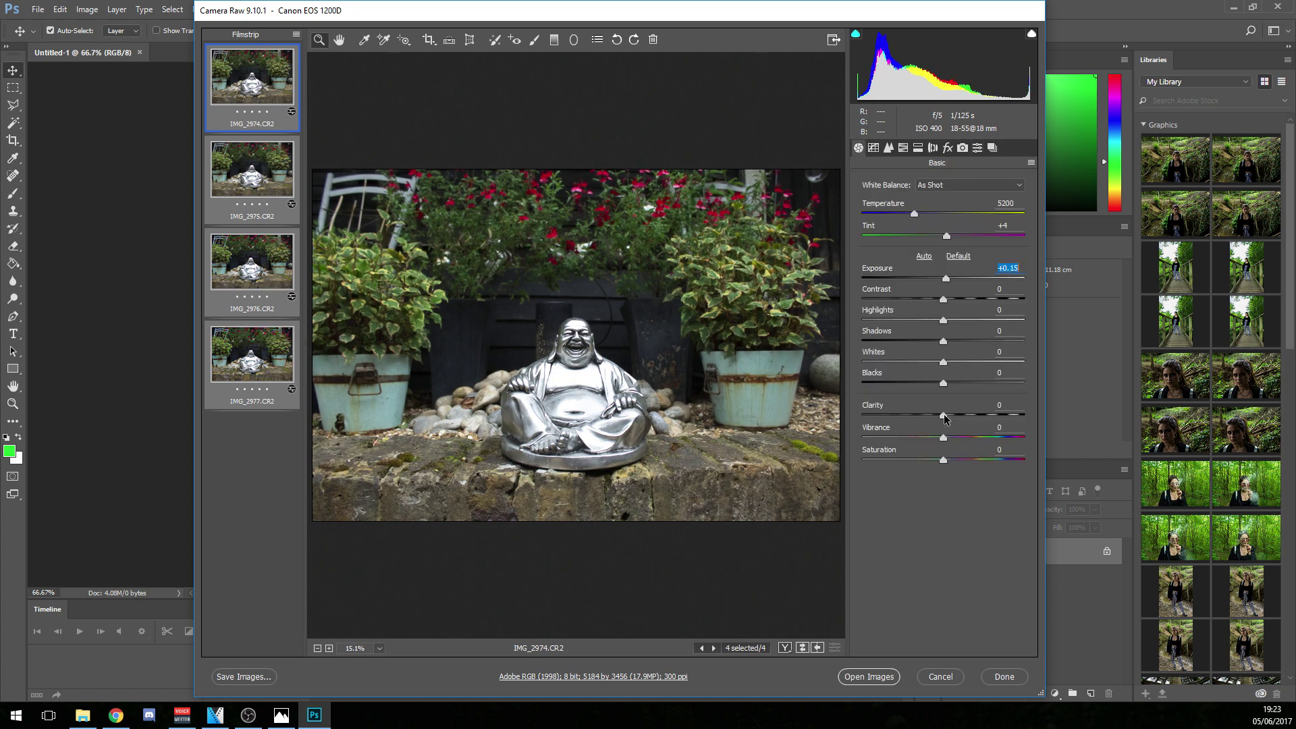
drag(943, 415, 968, 419)
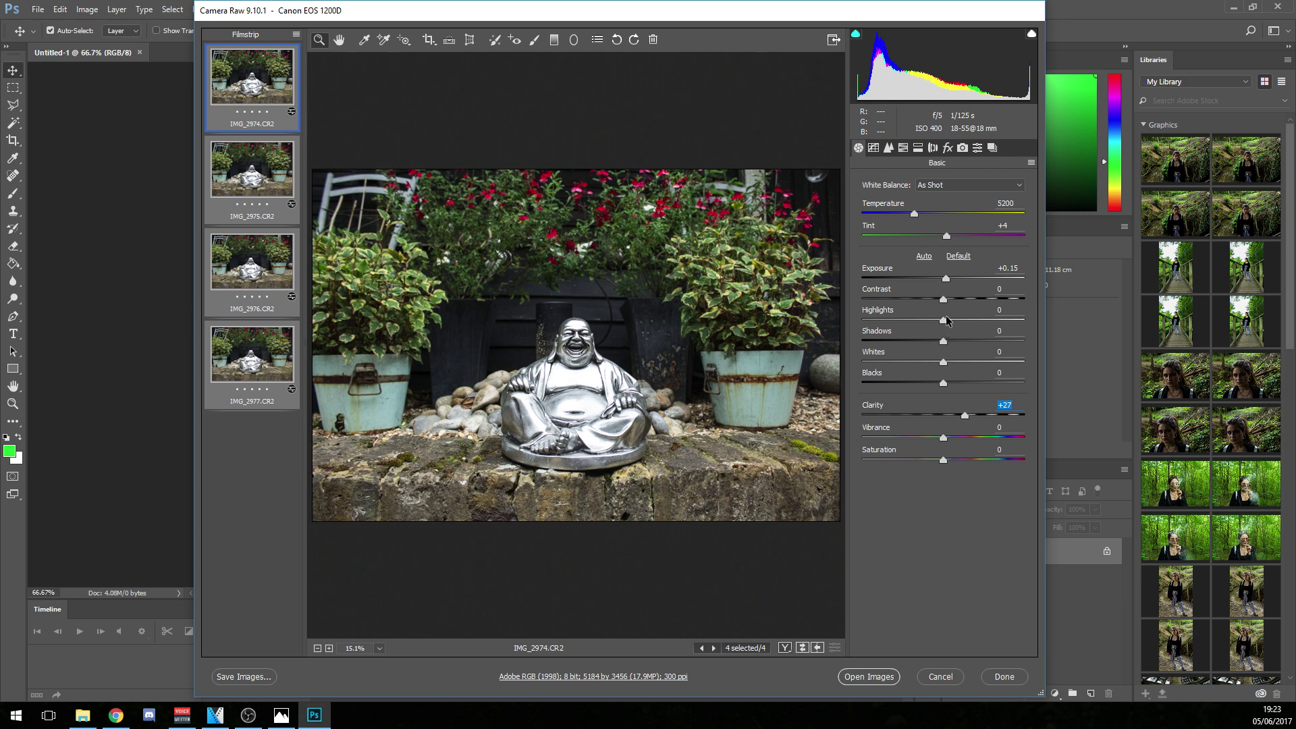
drag(942, 320, 903, 323)
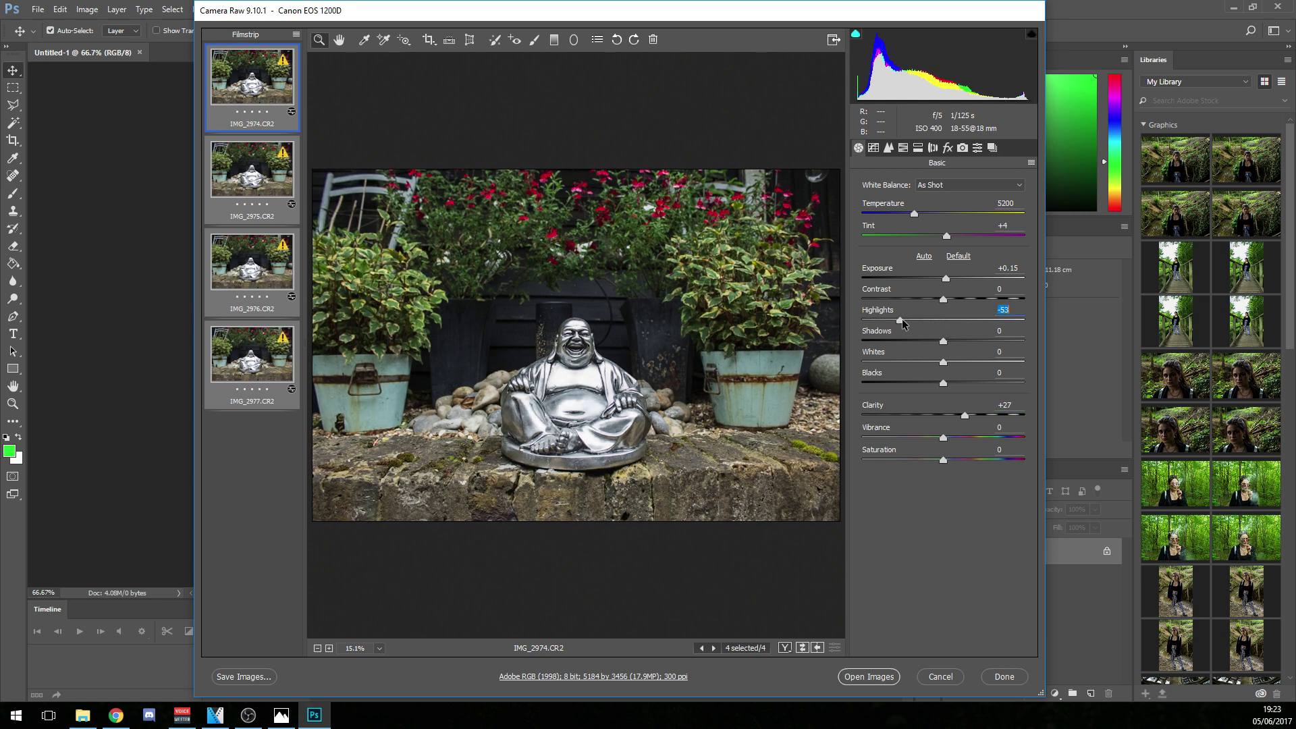
drag(943, 437, 957, 438)
click(944, 461)
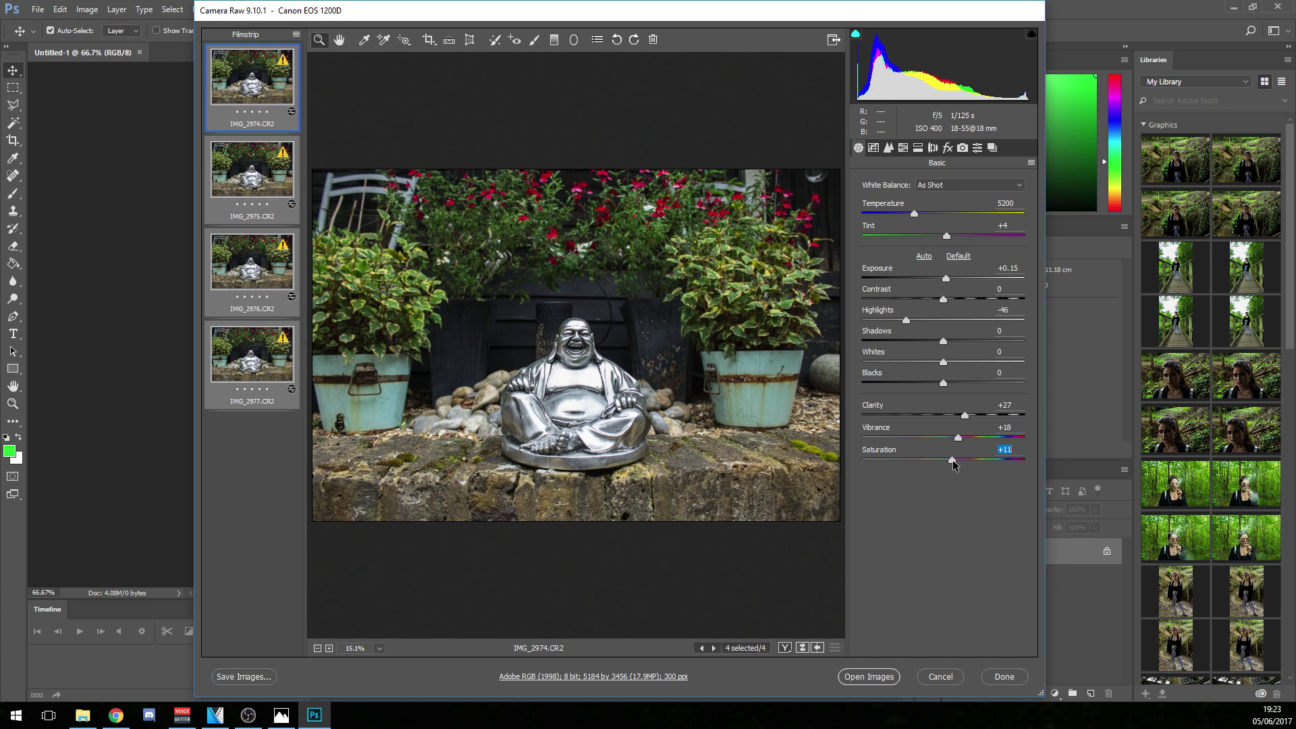
click(869, 676)
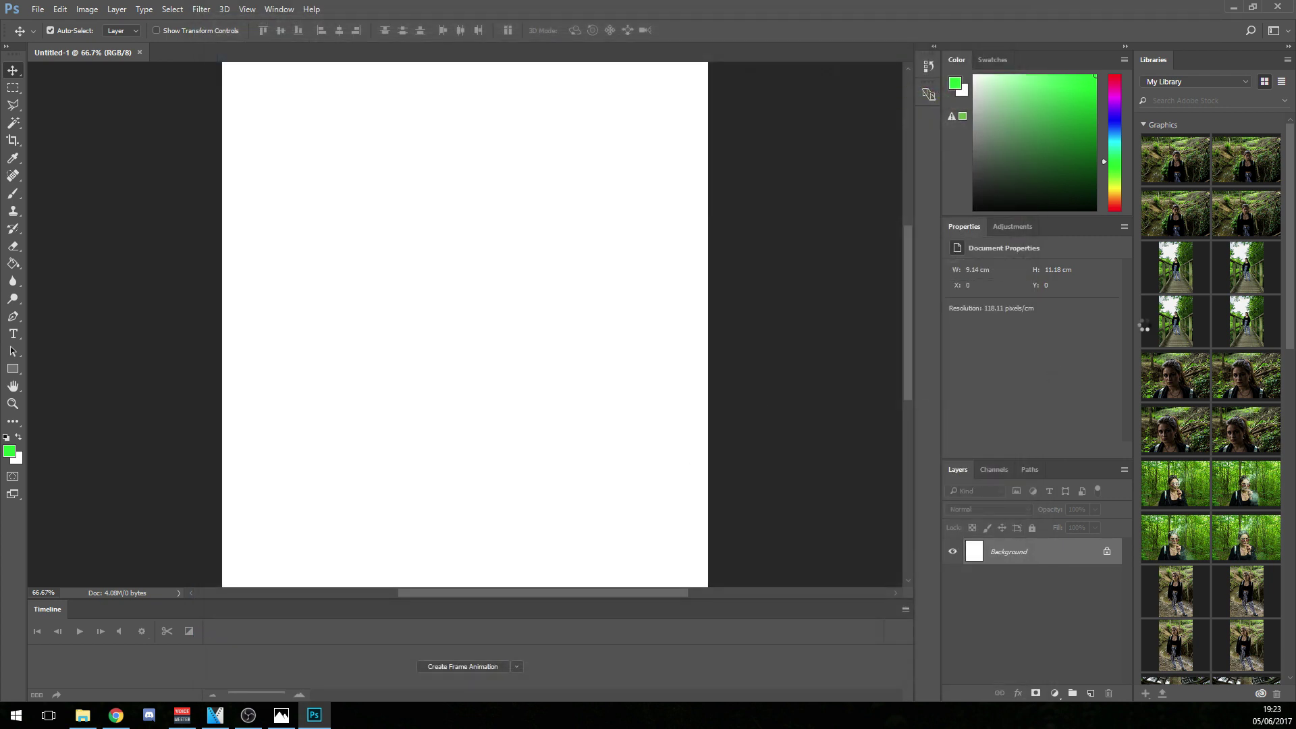
Scroll to view the four opened Buddha documents IMG_2974 to IMG_2977
scroll(1224, 594, down, 5)
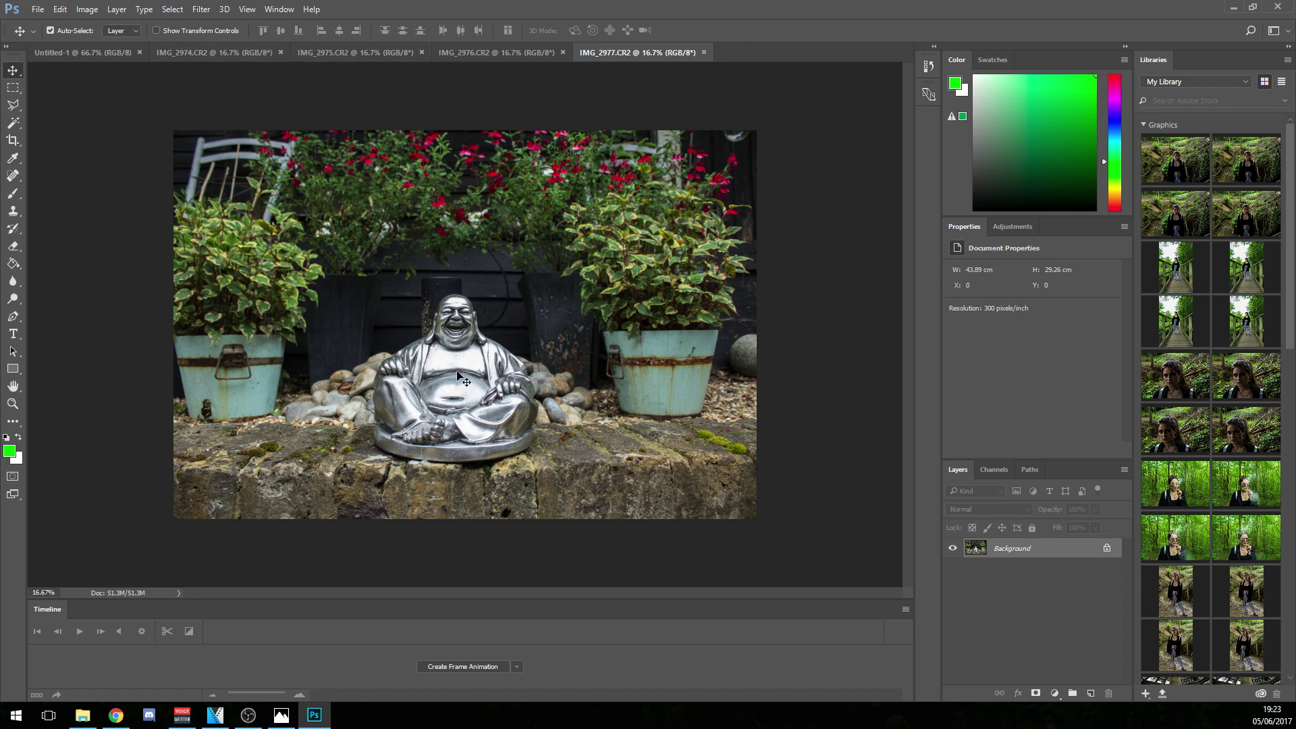
Turn IMG_2977's background into layer 4 and IMG_2976's into layer 3, adding both to Libraries
double_click(1026, 550)
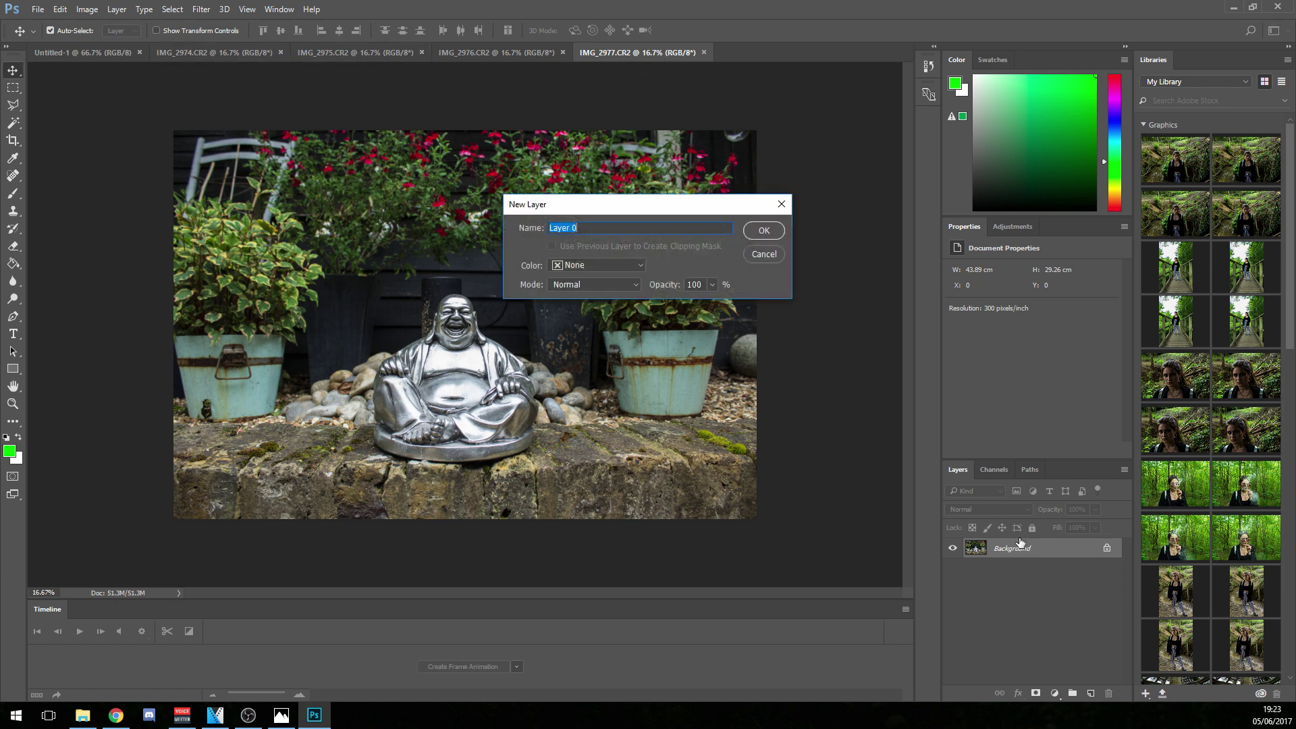
text(4)
click(763, 231)
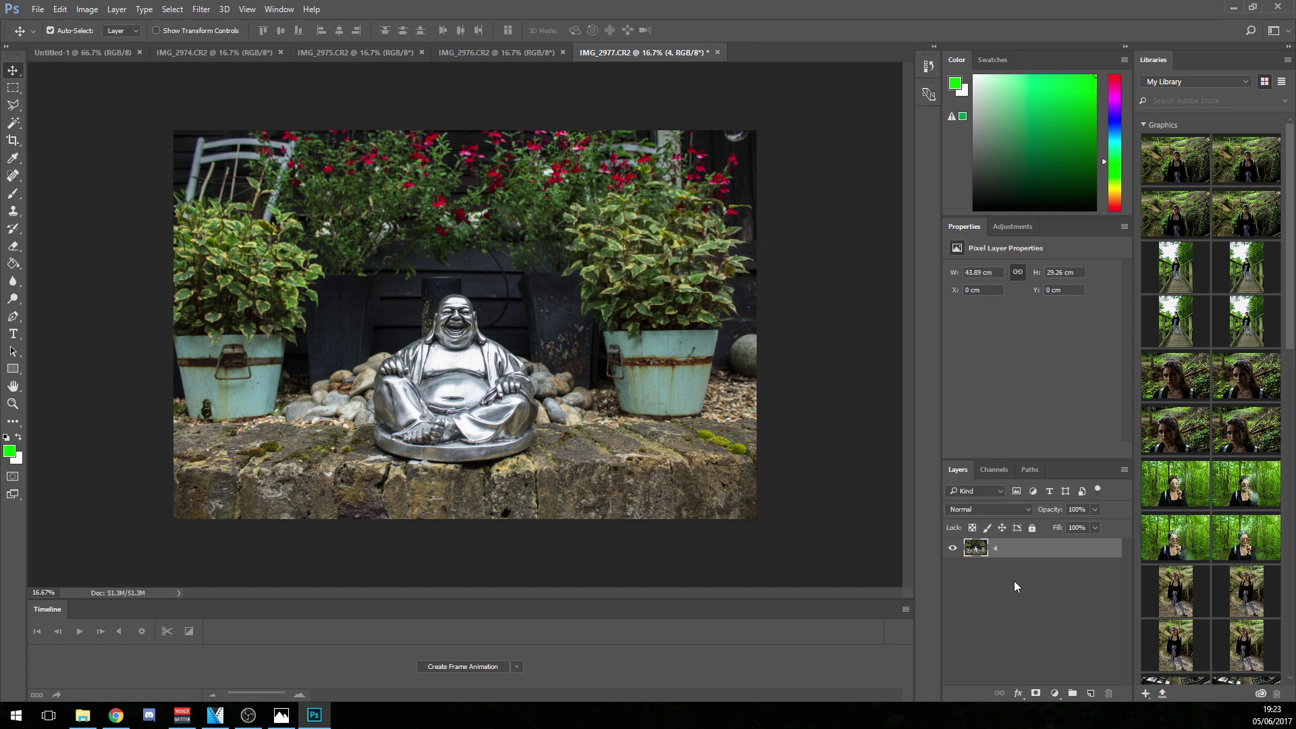
drag(1012, 553, 1214, 405)
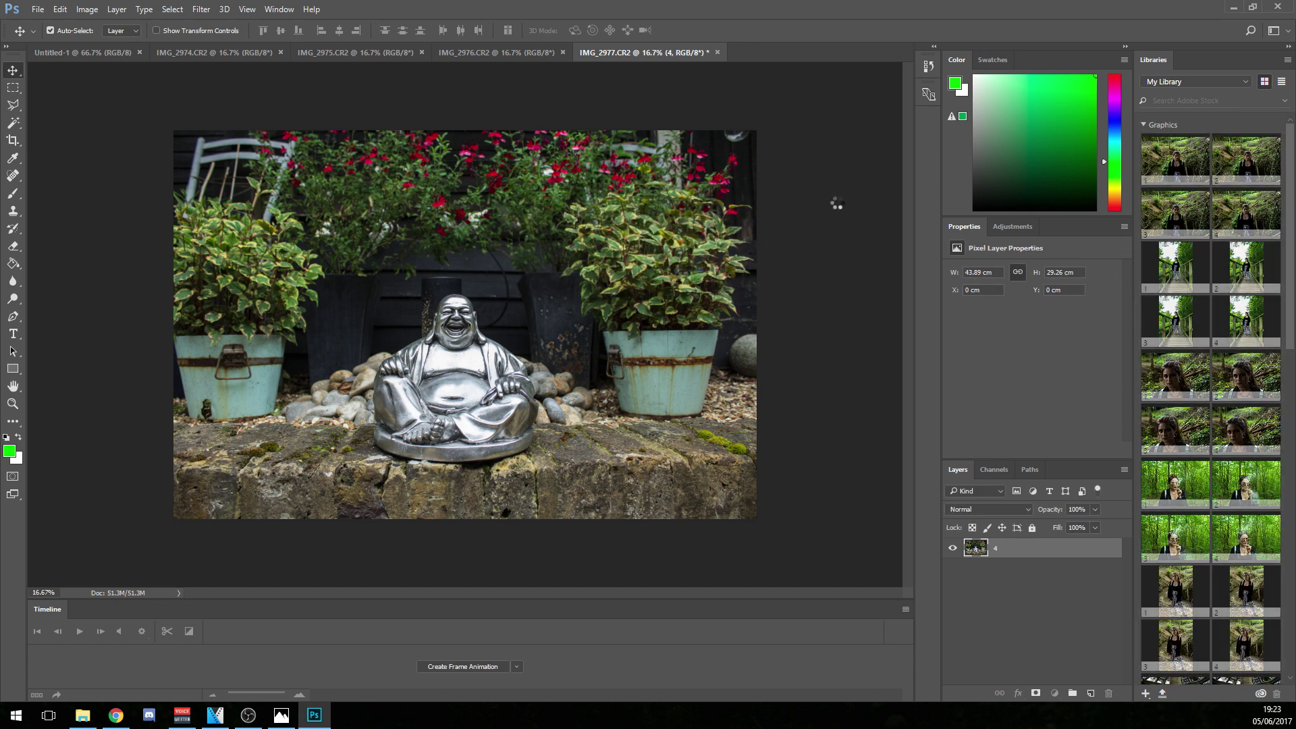
click(496, 52)
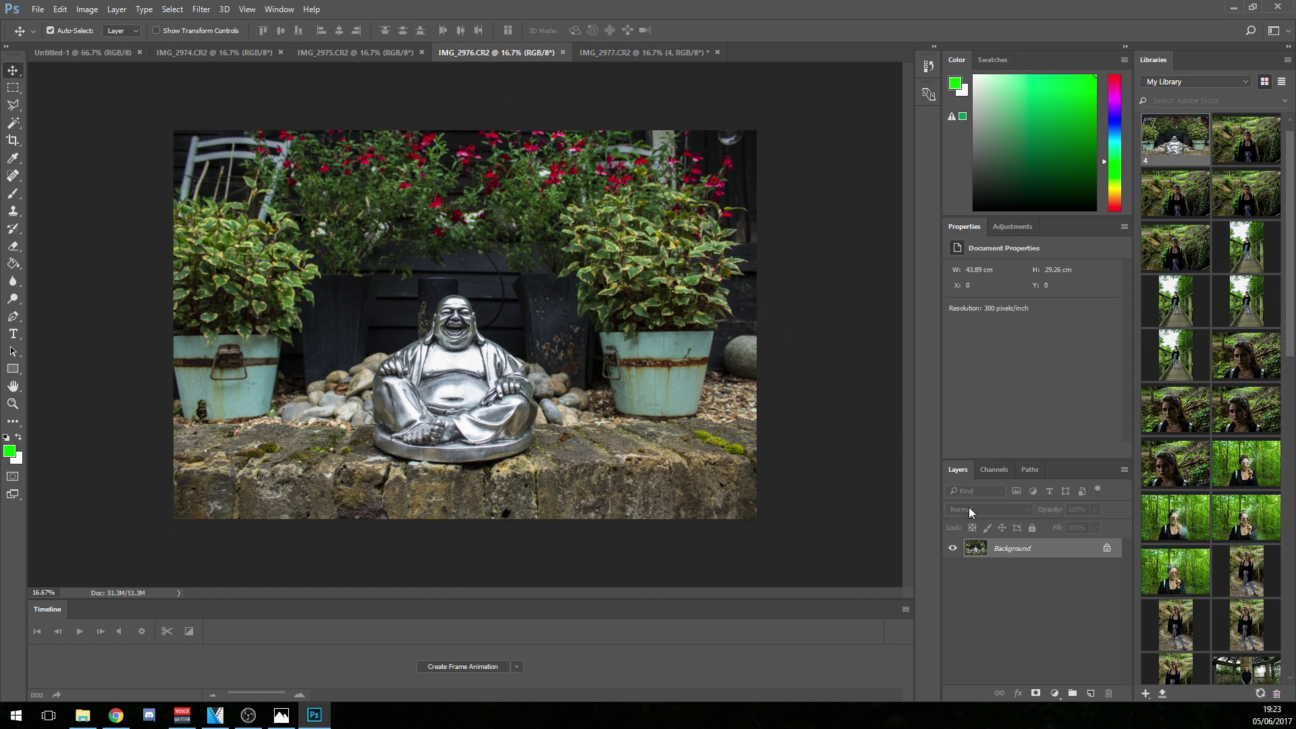
double_click(1002, 547)
text(3)
click(764, 233)
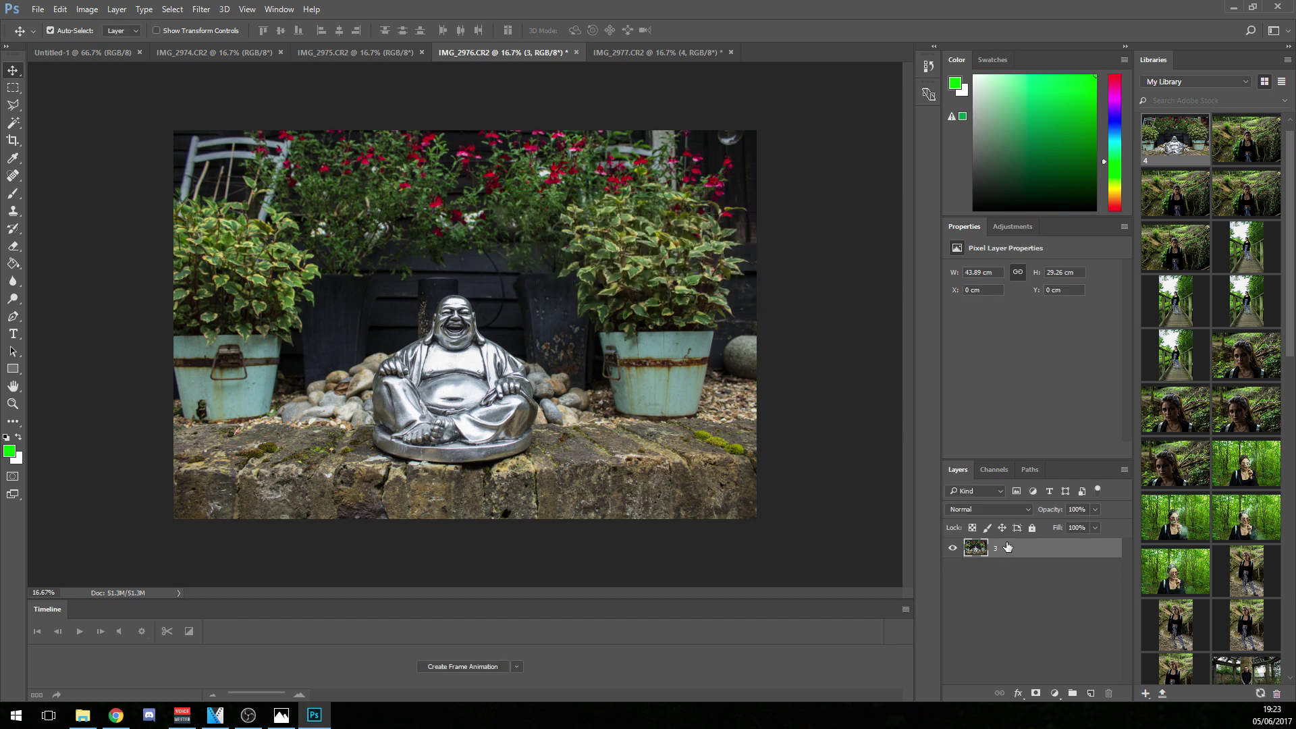
drag(1005, 548, 1178, 295)
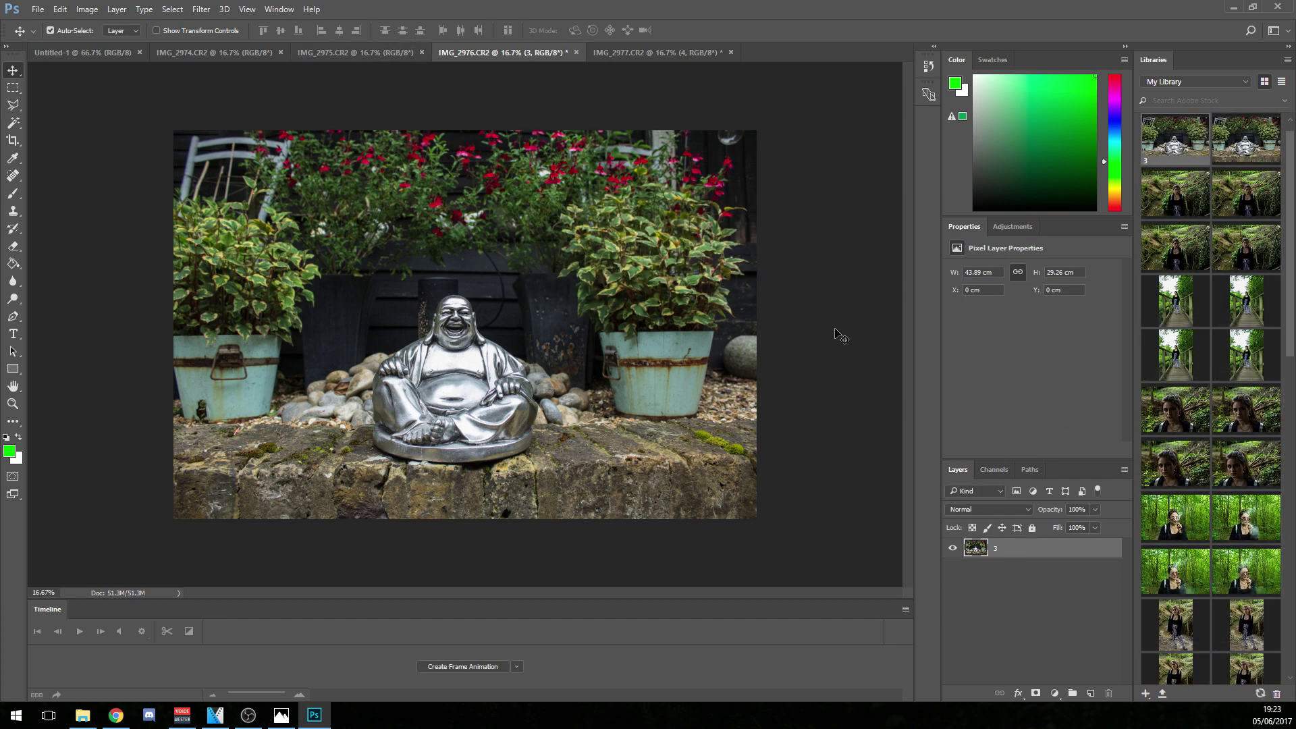
Turn IMG_2975's background into layer 2 and IMG_2974's into layer 1, adding both to Libraries
click(88, 53)
click(483, 52)
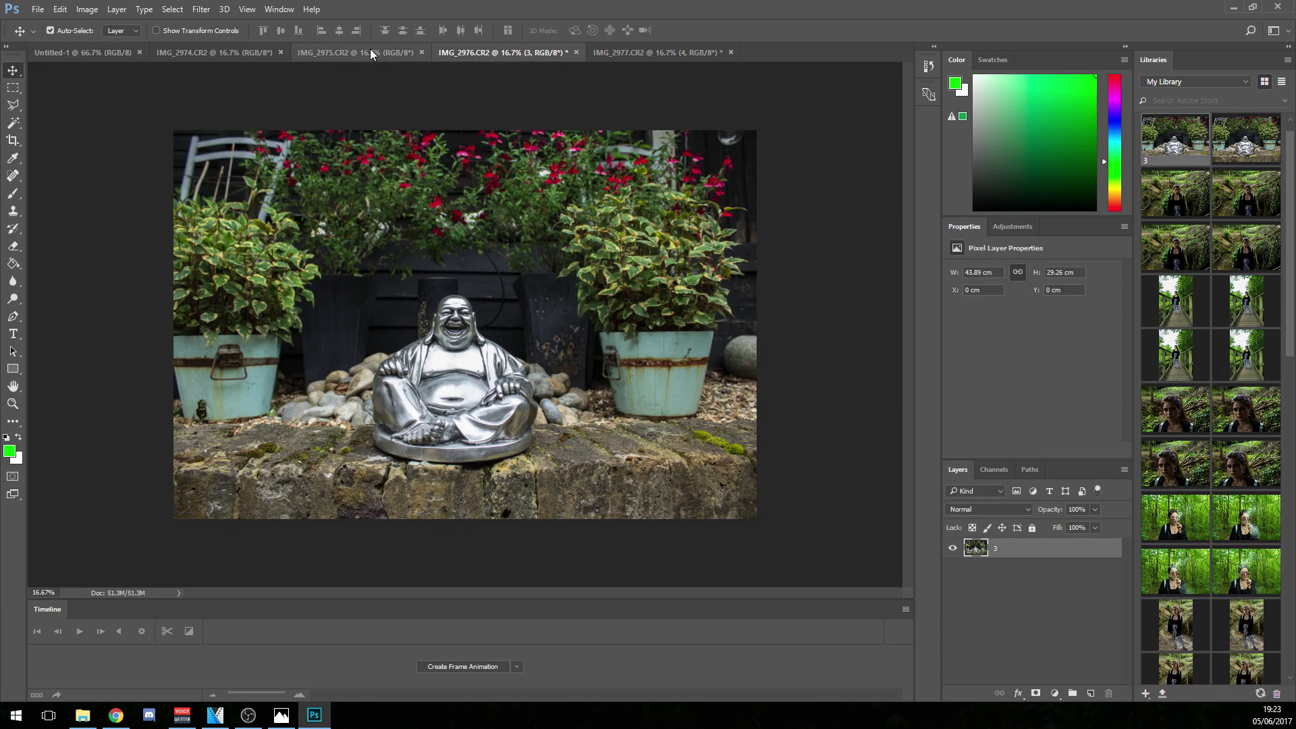
click(369, 50)
double_click(1001, 548)
text(2)
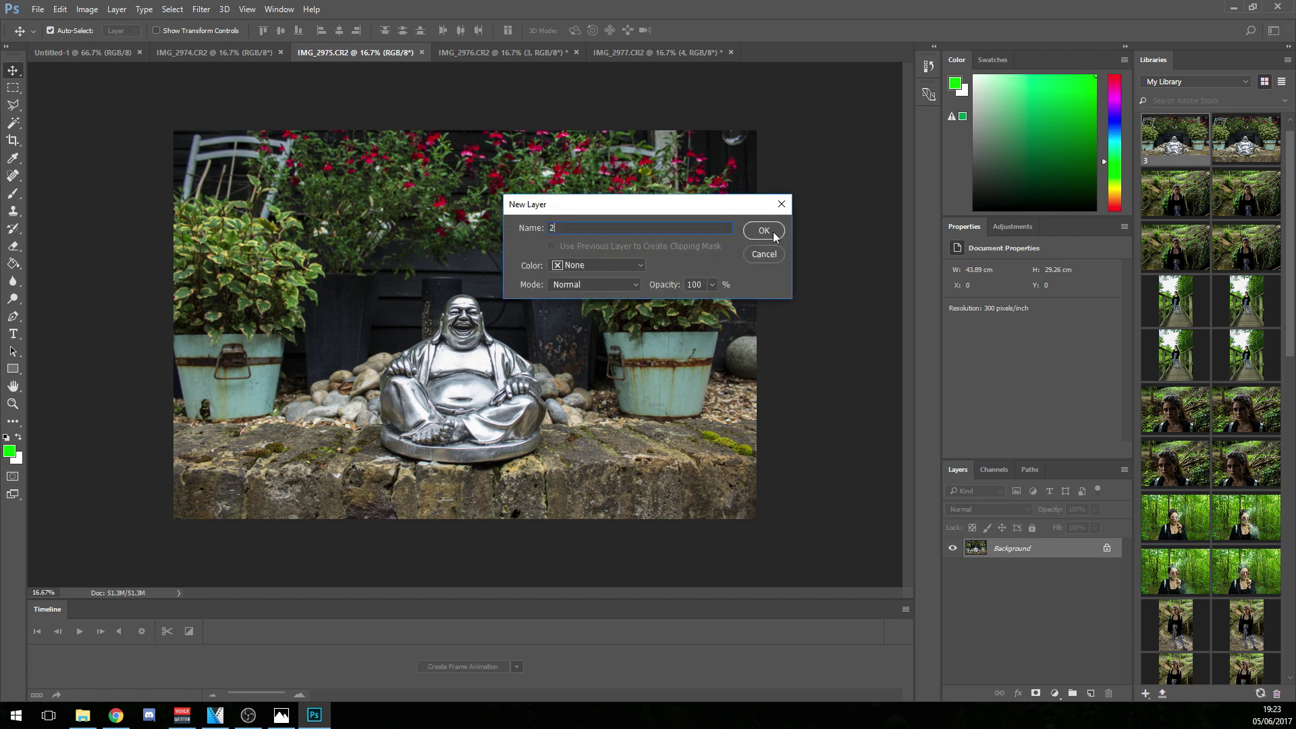
click(764, 233)
drag(1021, 550, 1215, 240)
click(215, 52)
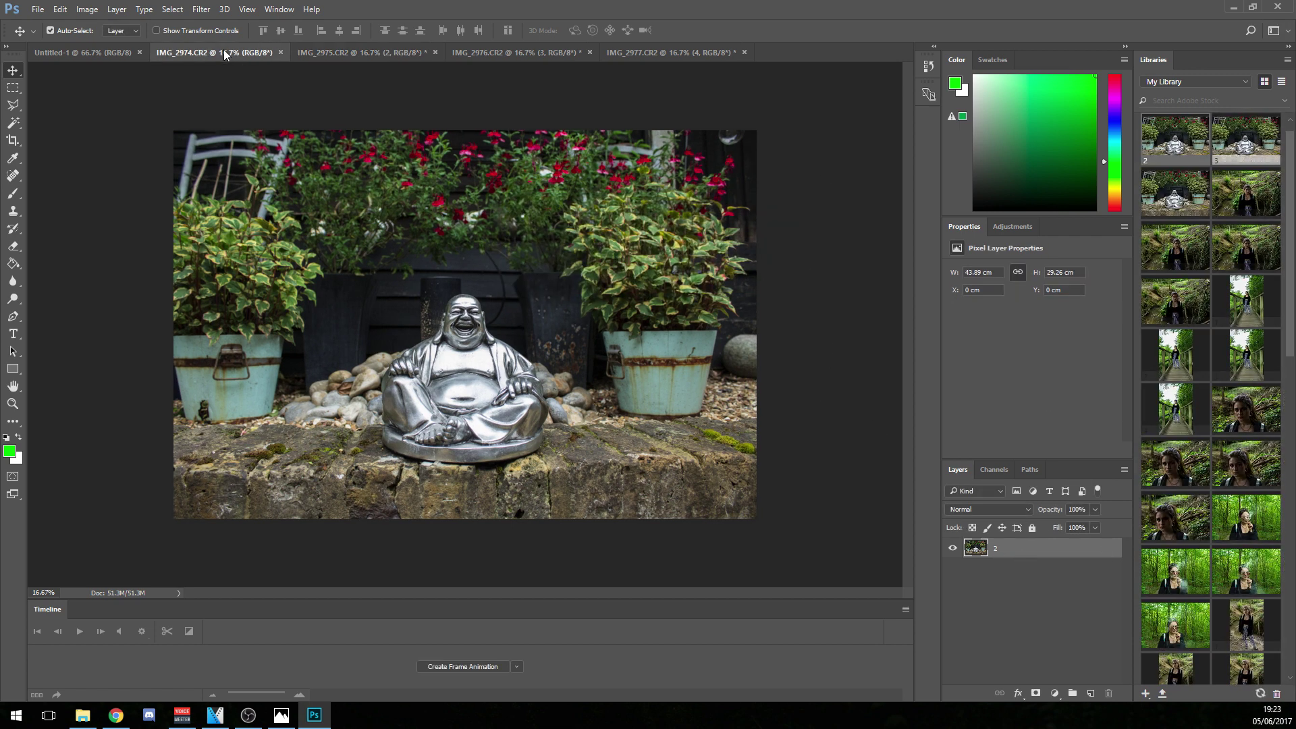
double_click(1012, 547)
text(1)
key(Return)
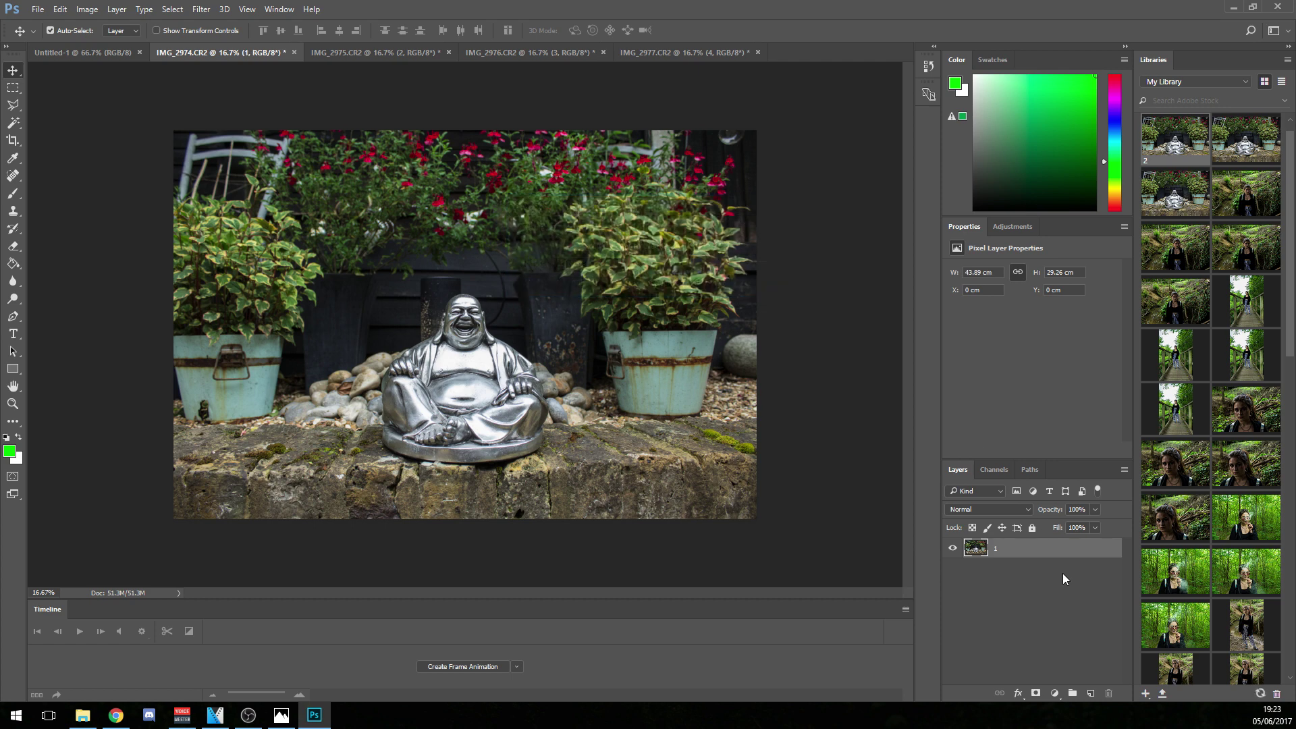
drag(1032, 548, 1176, 212)
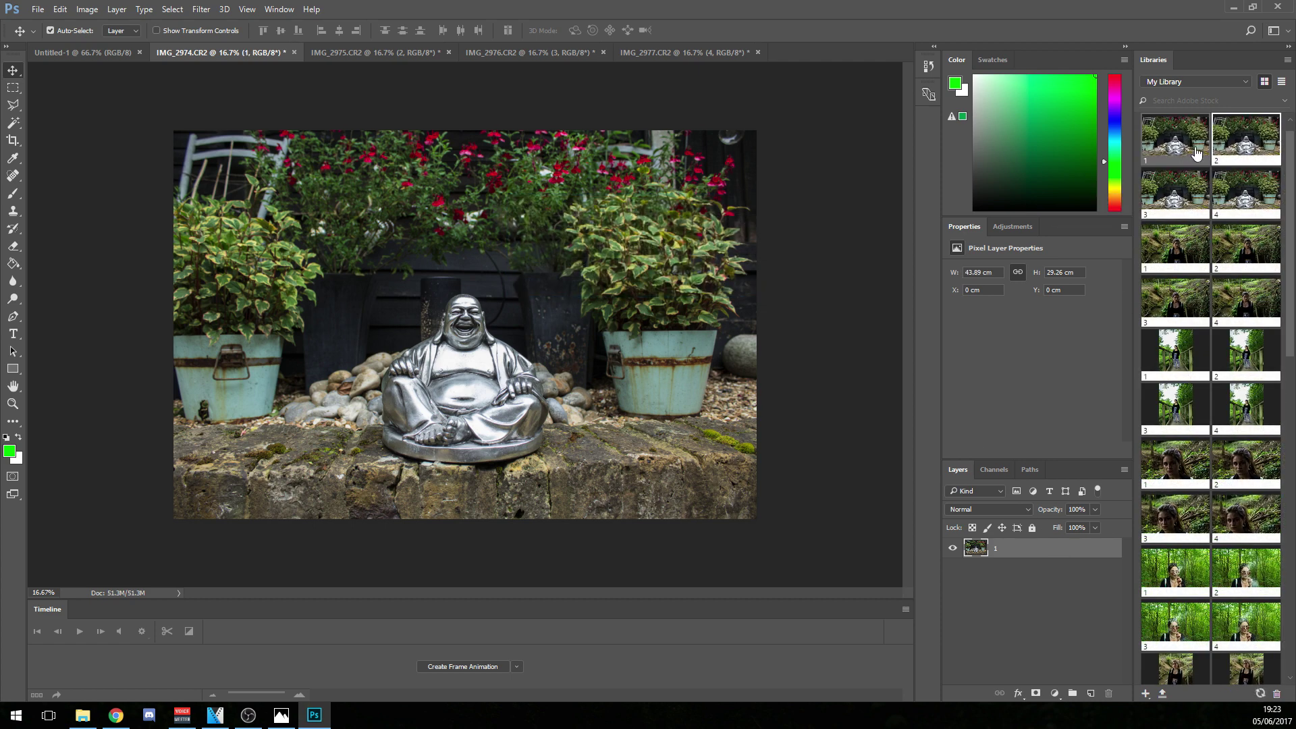
Close IMG_2974 through IMG_2977 without saving changes
click(293, 51)
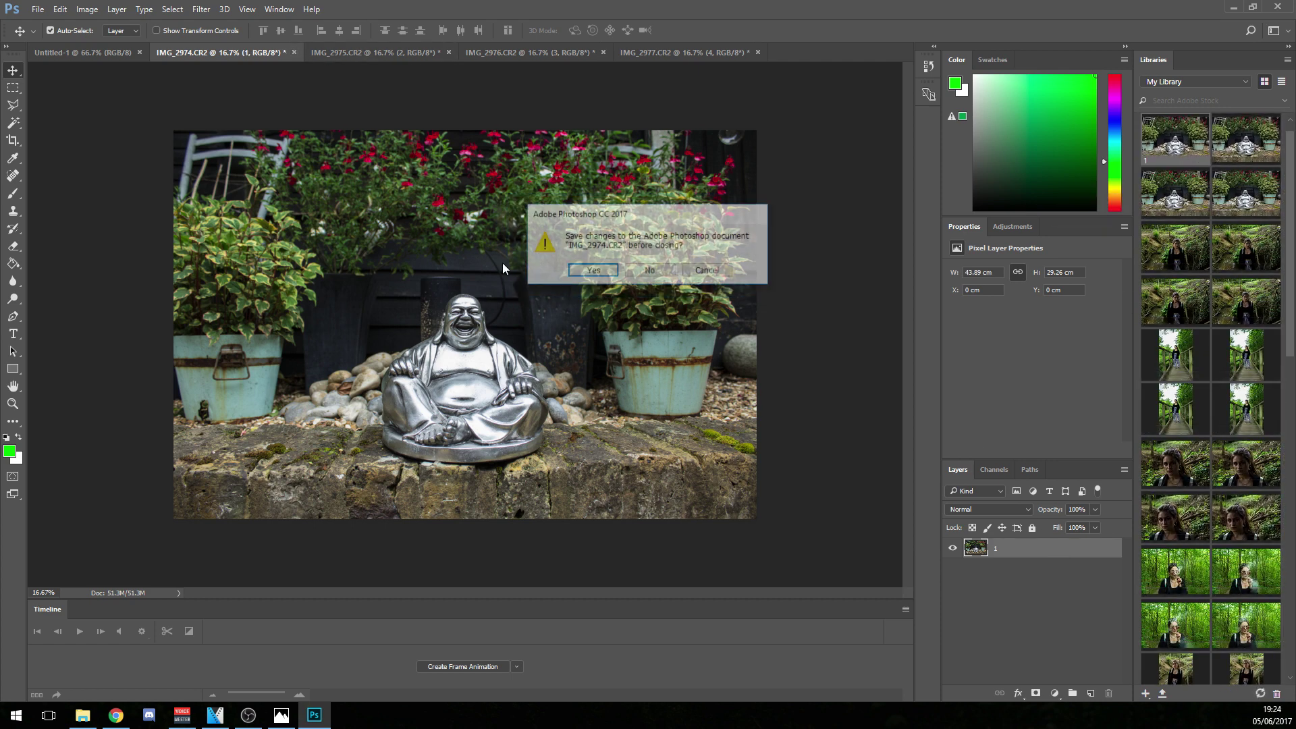
click(644, 269)
click(294, 52)
click(649, 270)
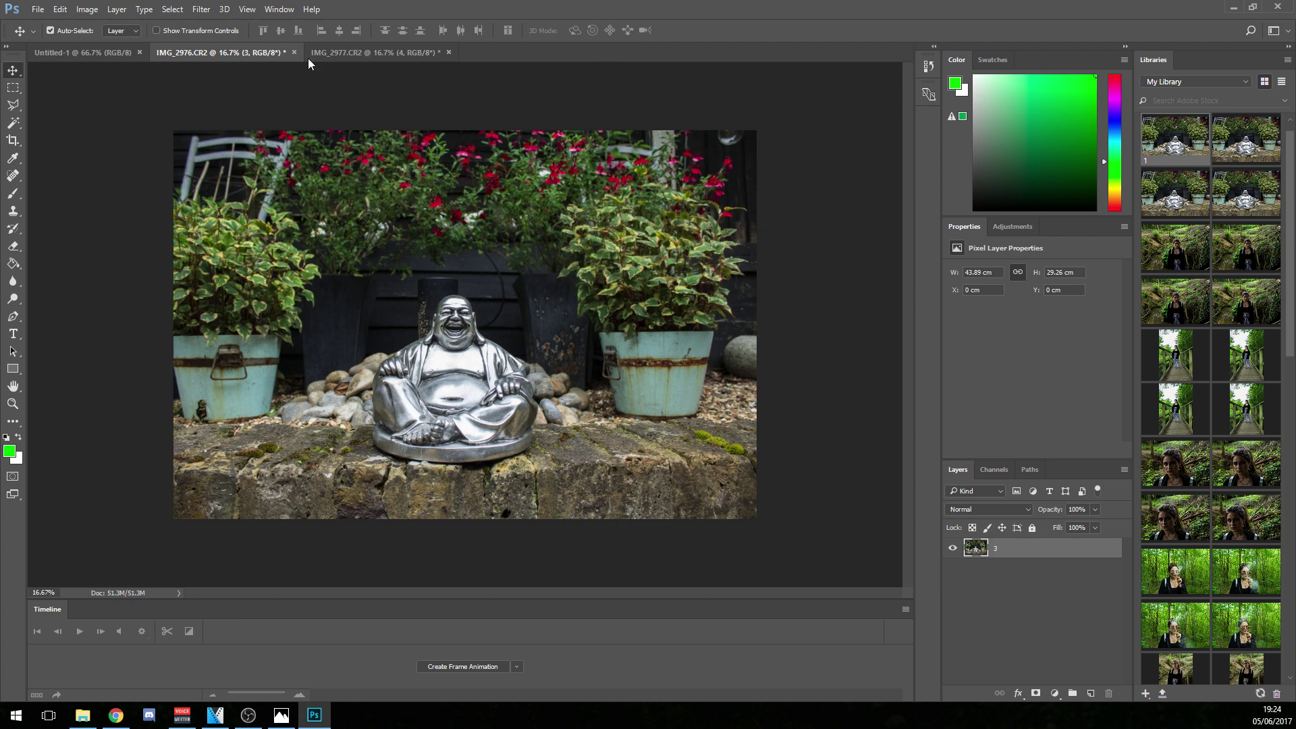
click(294, 52)
click(659, 270)
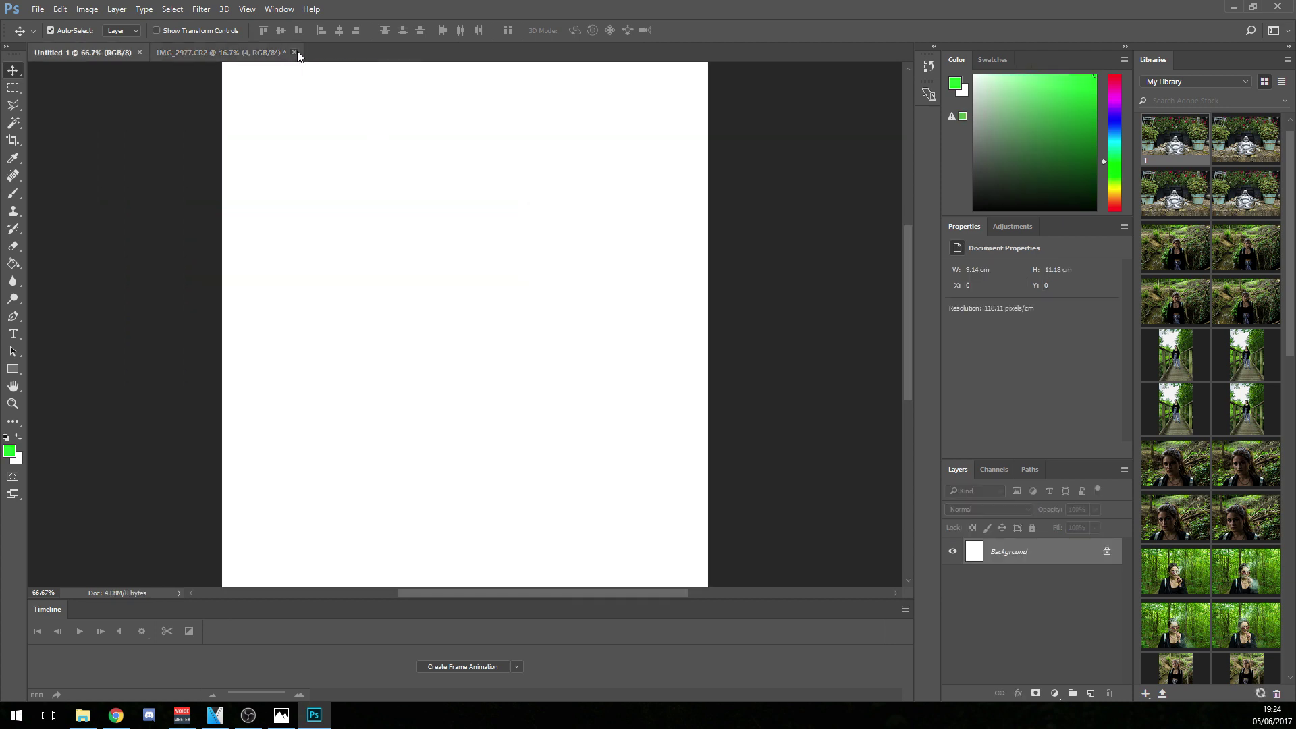
click(294, 52)
click(649, 271)
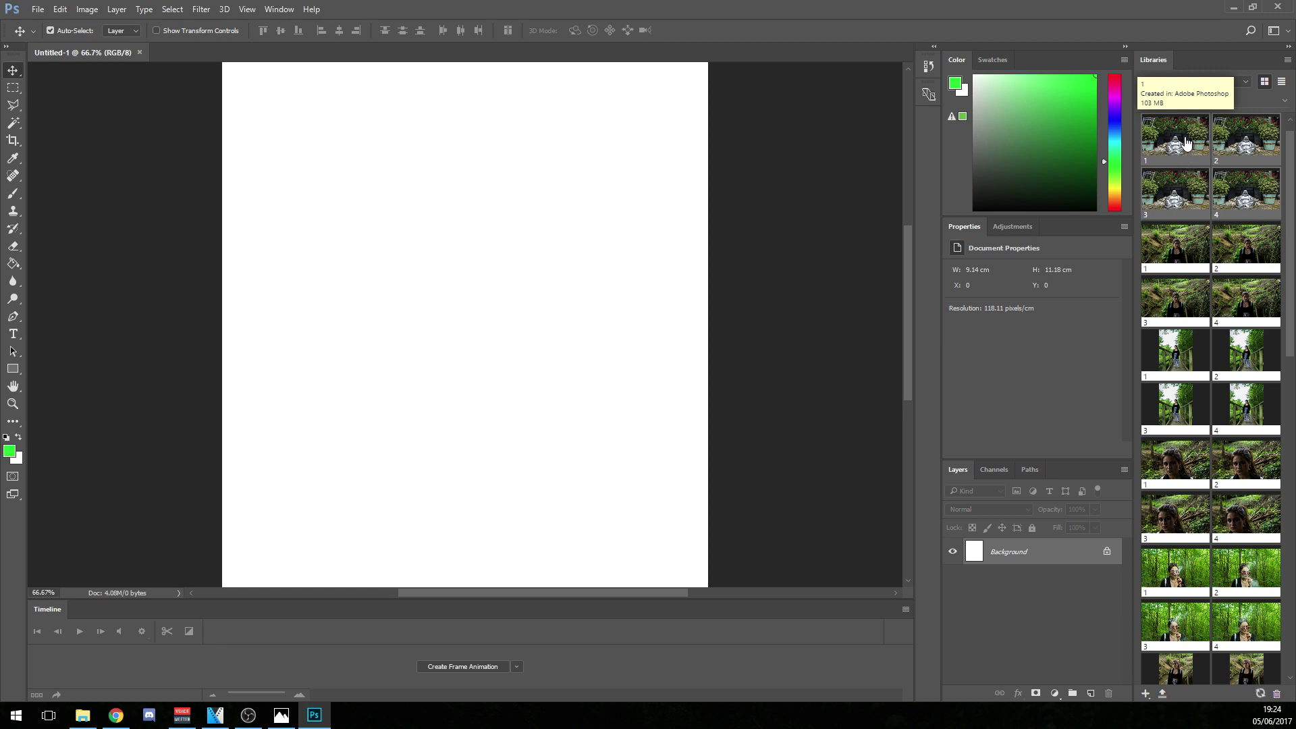
Place library graphics 1 to 4 into Untitled-1 as layers above the white background
drag(1002, 490, 1002, 541)
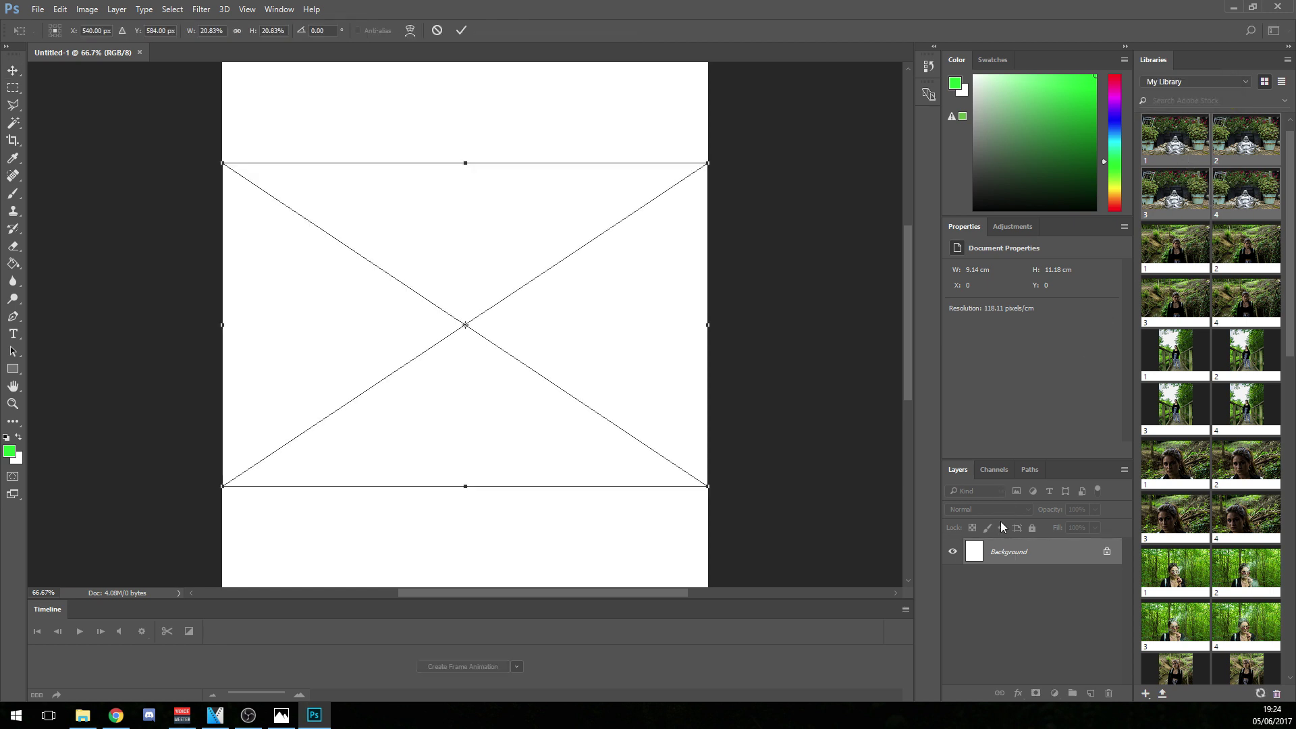
key(Return)
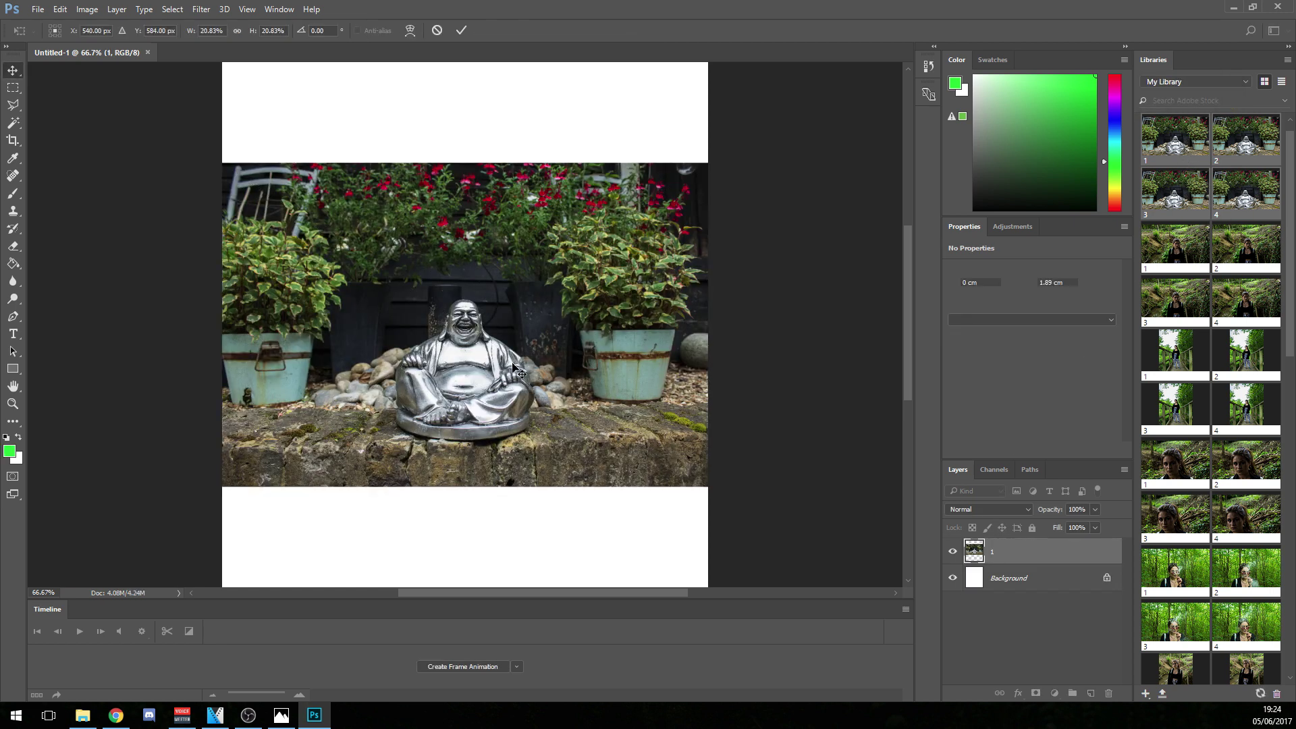
key(Return)
key(Return)
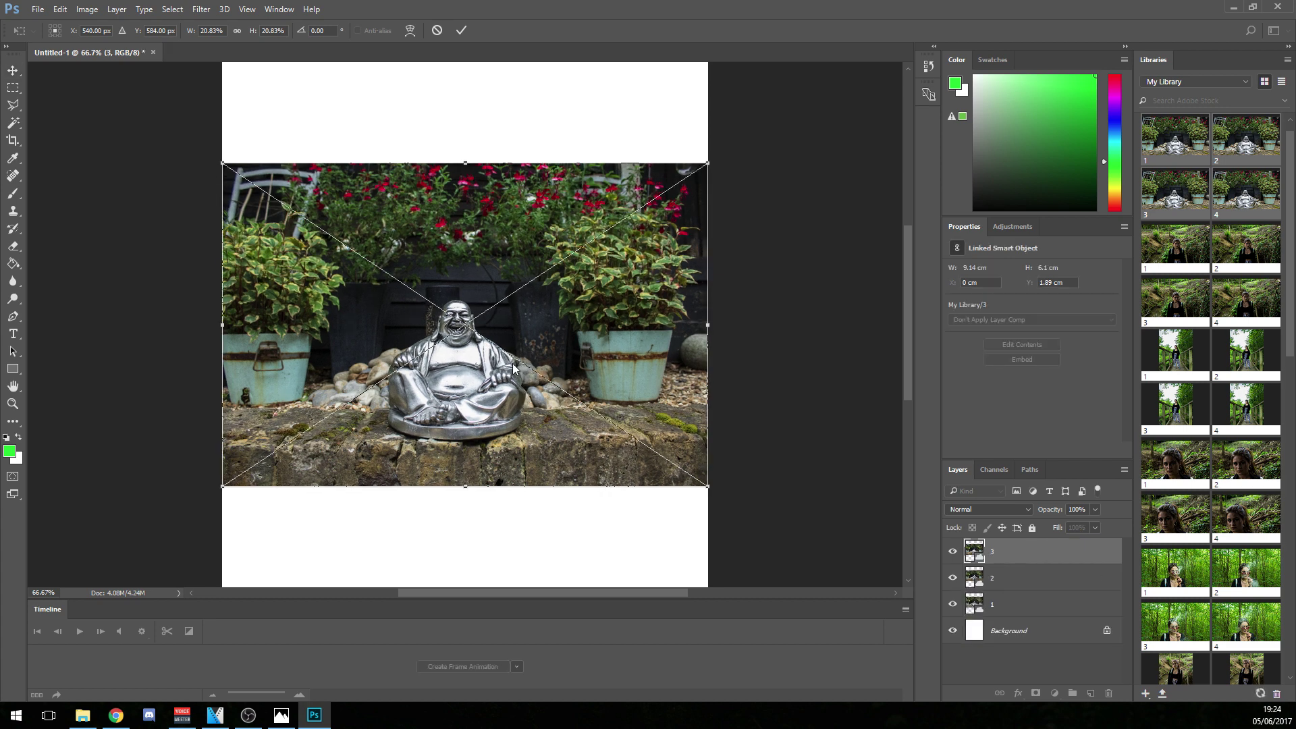
key(Return)
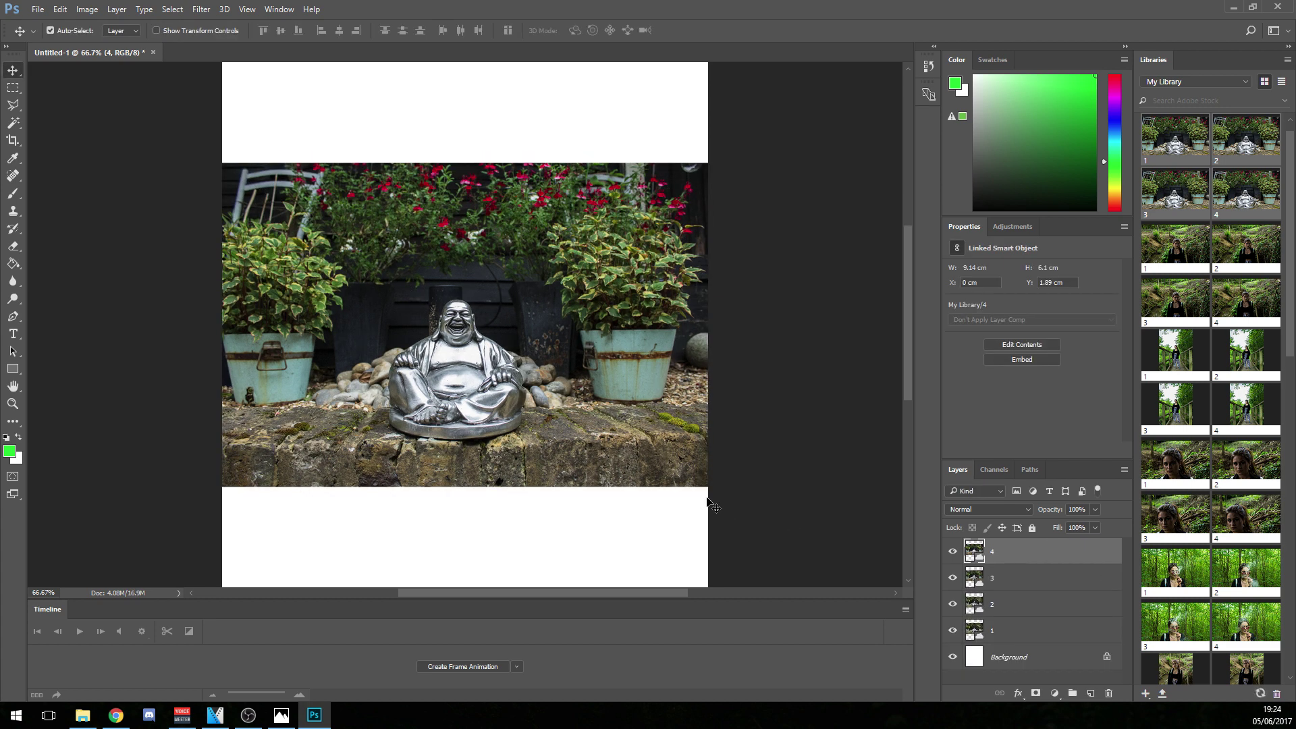
Hide layers 3 and 4 and lower layer 2's opacity to compare it with layer 1
click(953, 552)
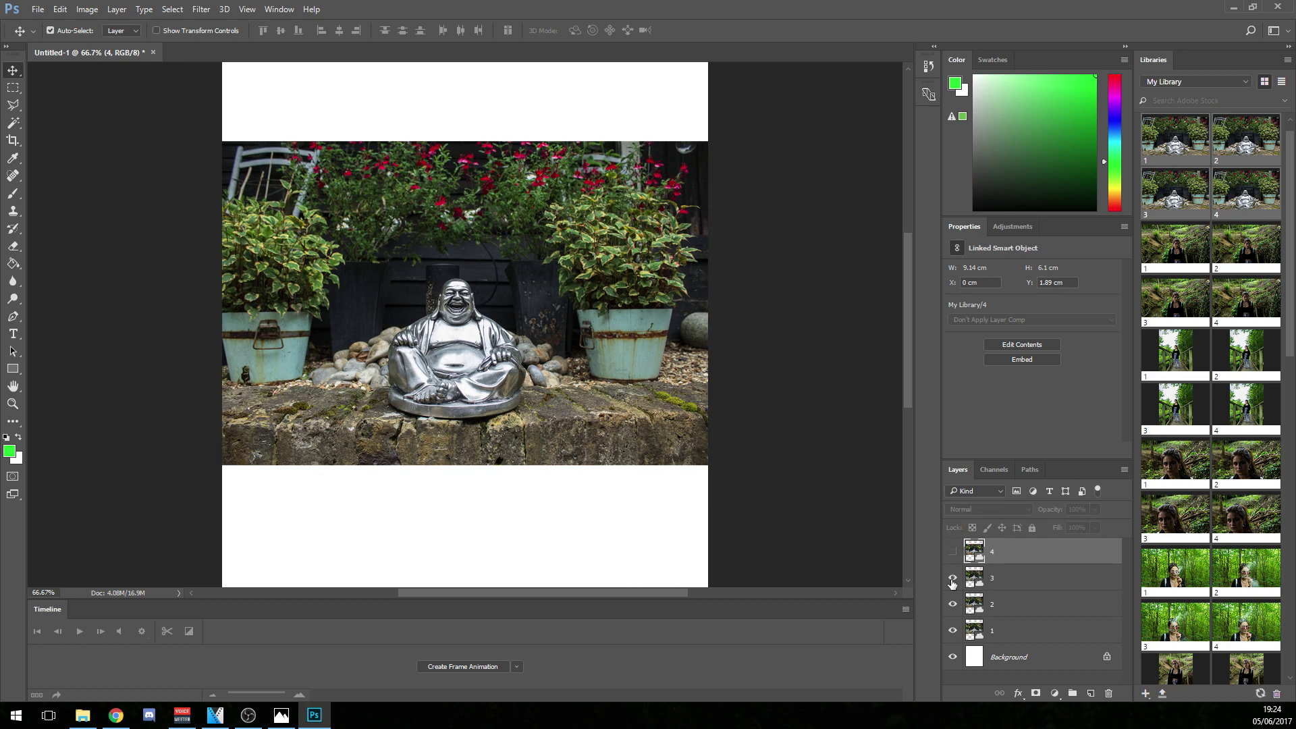
click(952, 578)
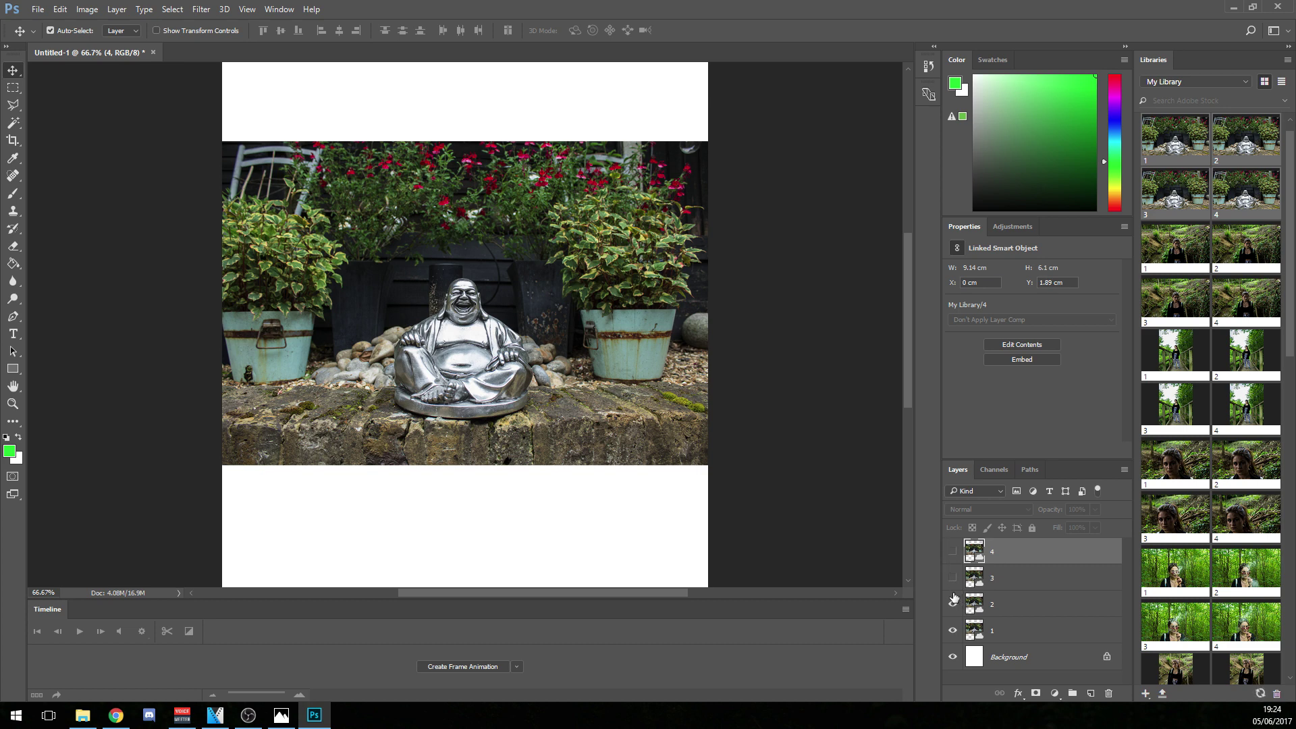
click(1021, 613)
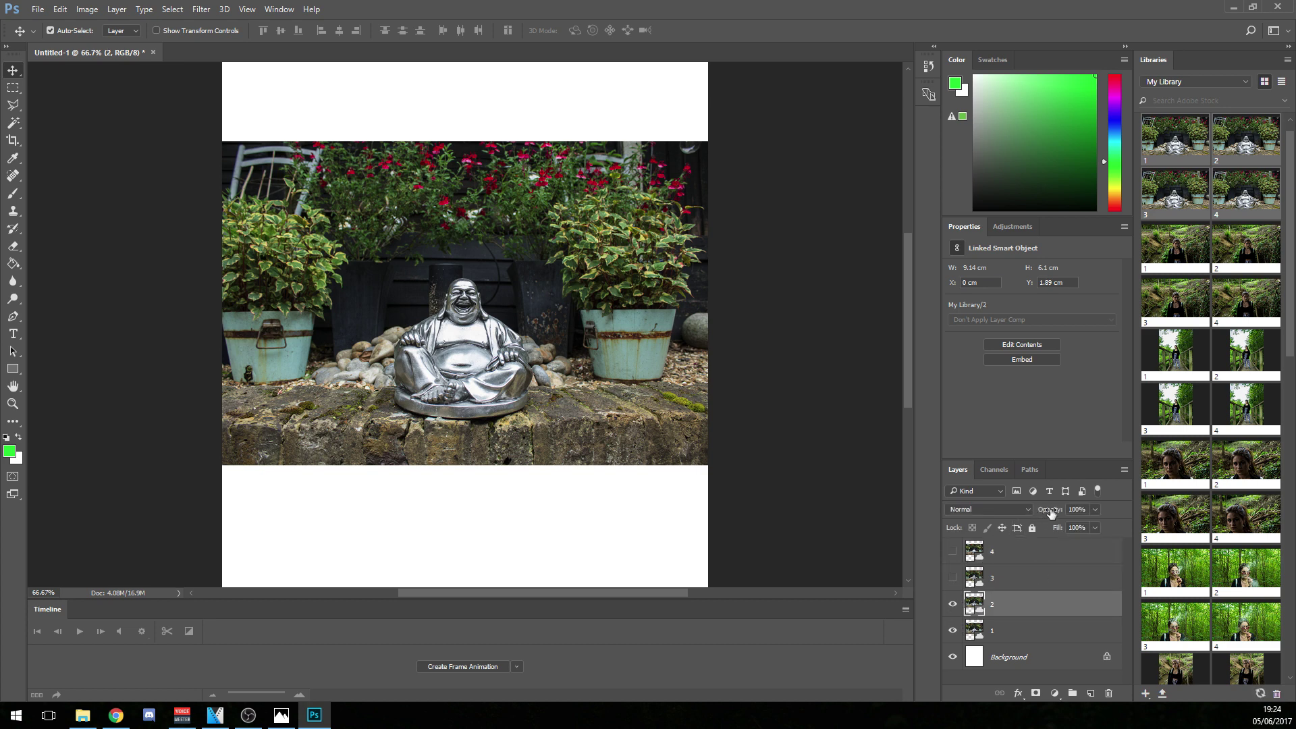
drag(1051, 513, 1028, 509)
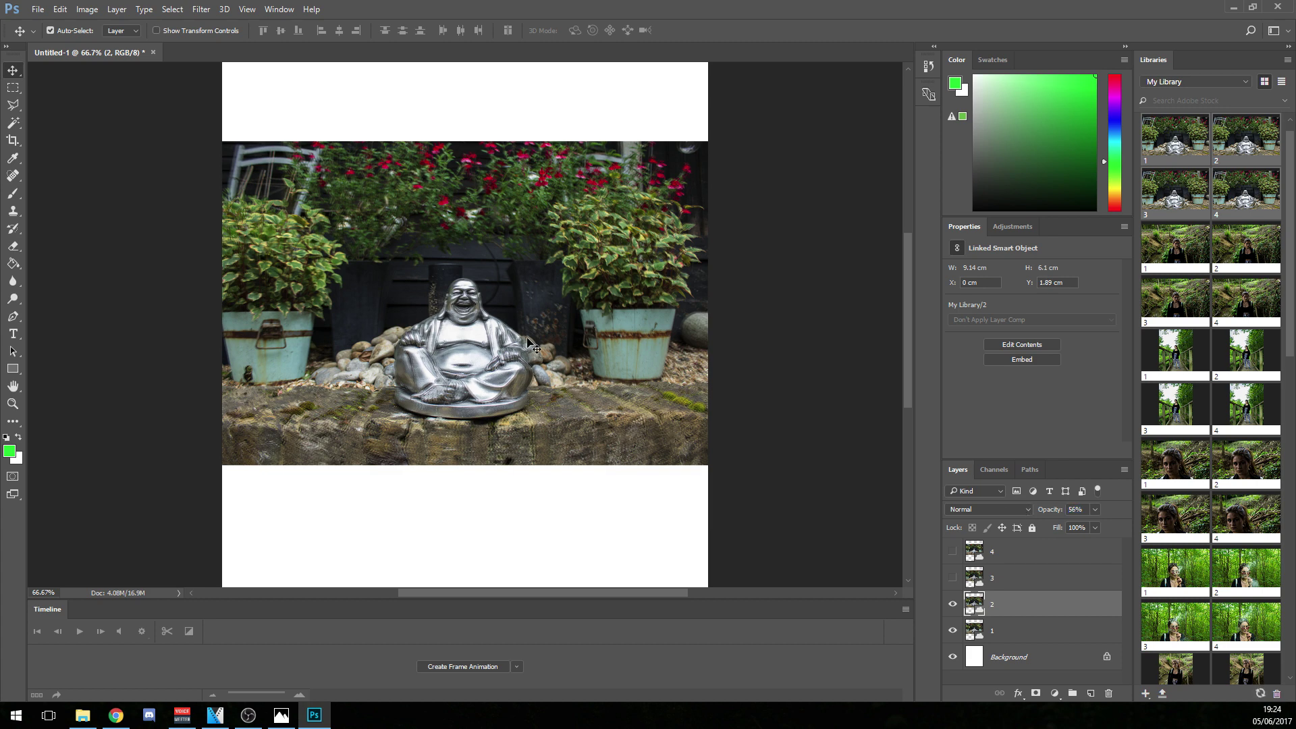
Nudge layer 2 slightly right and down to align with layer 1, restoring 100% opacity
key(ctrl)
key(ctrl+t)
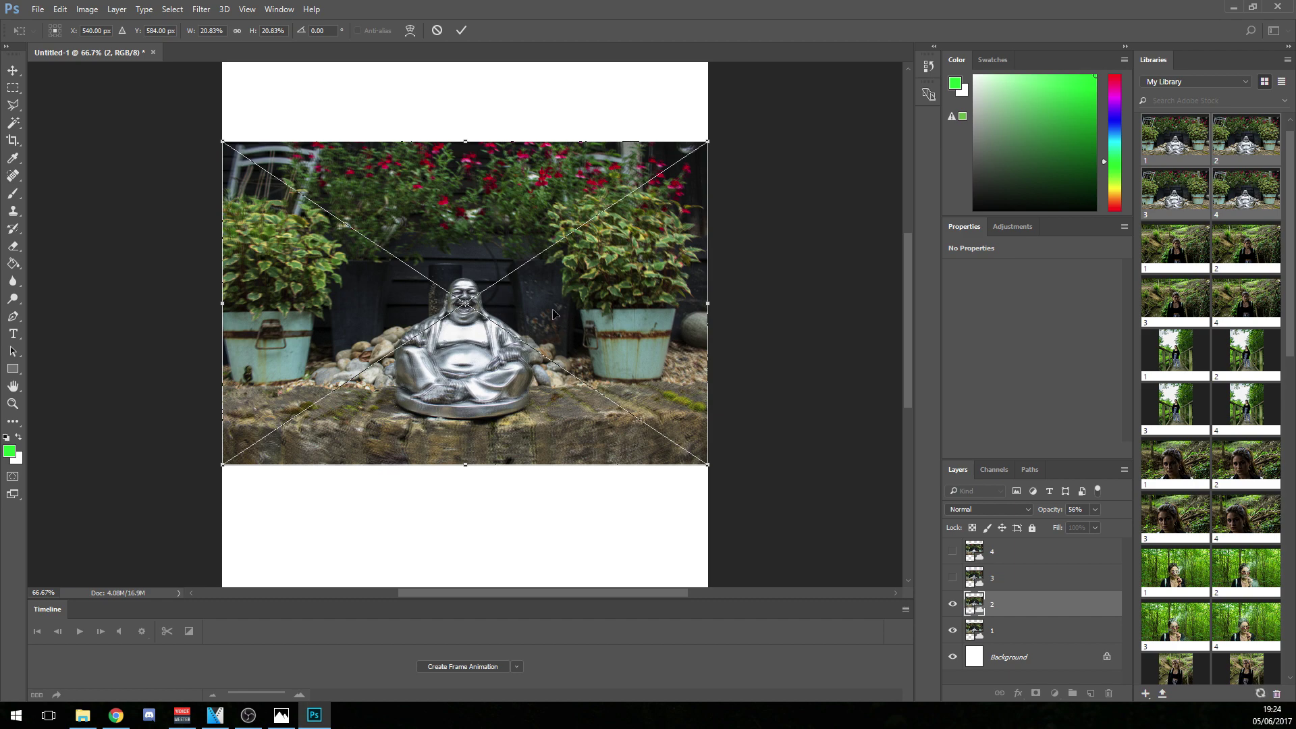
scroll(552, 312, up, 5)
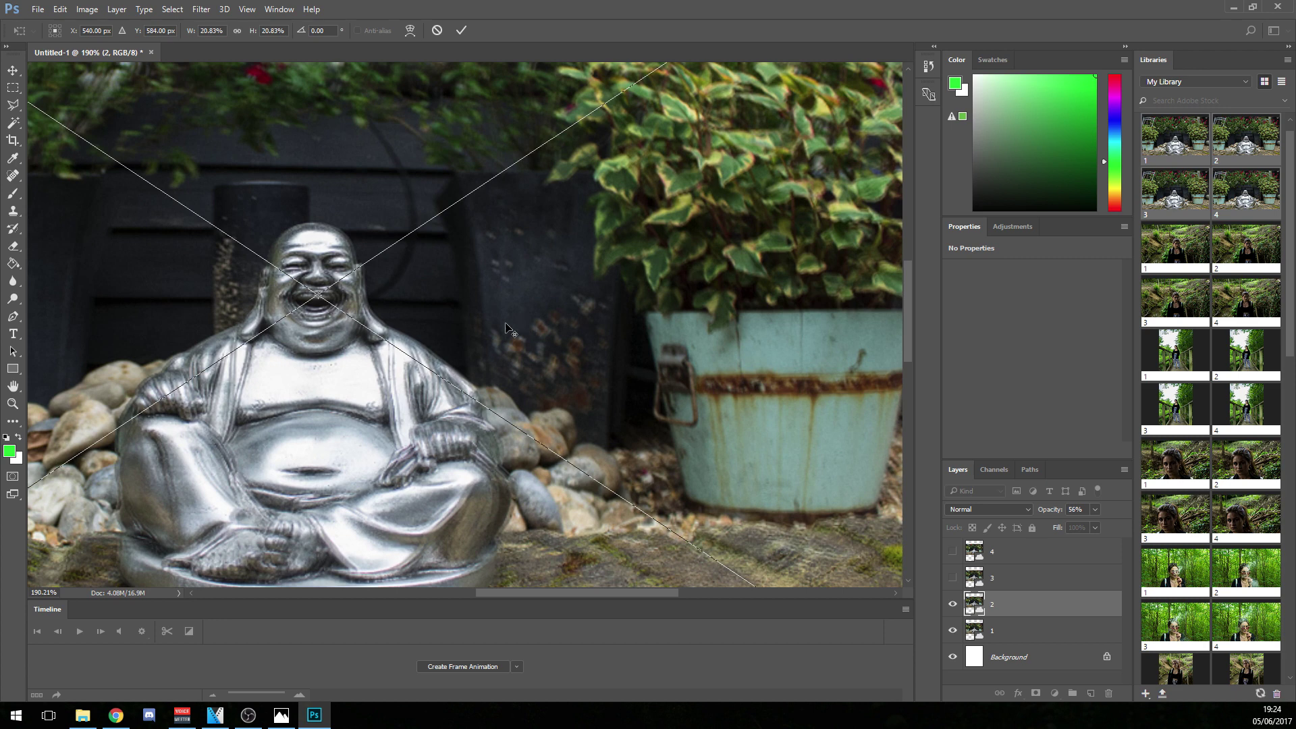
drag(424, 310, 427, 309)
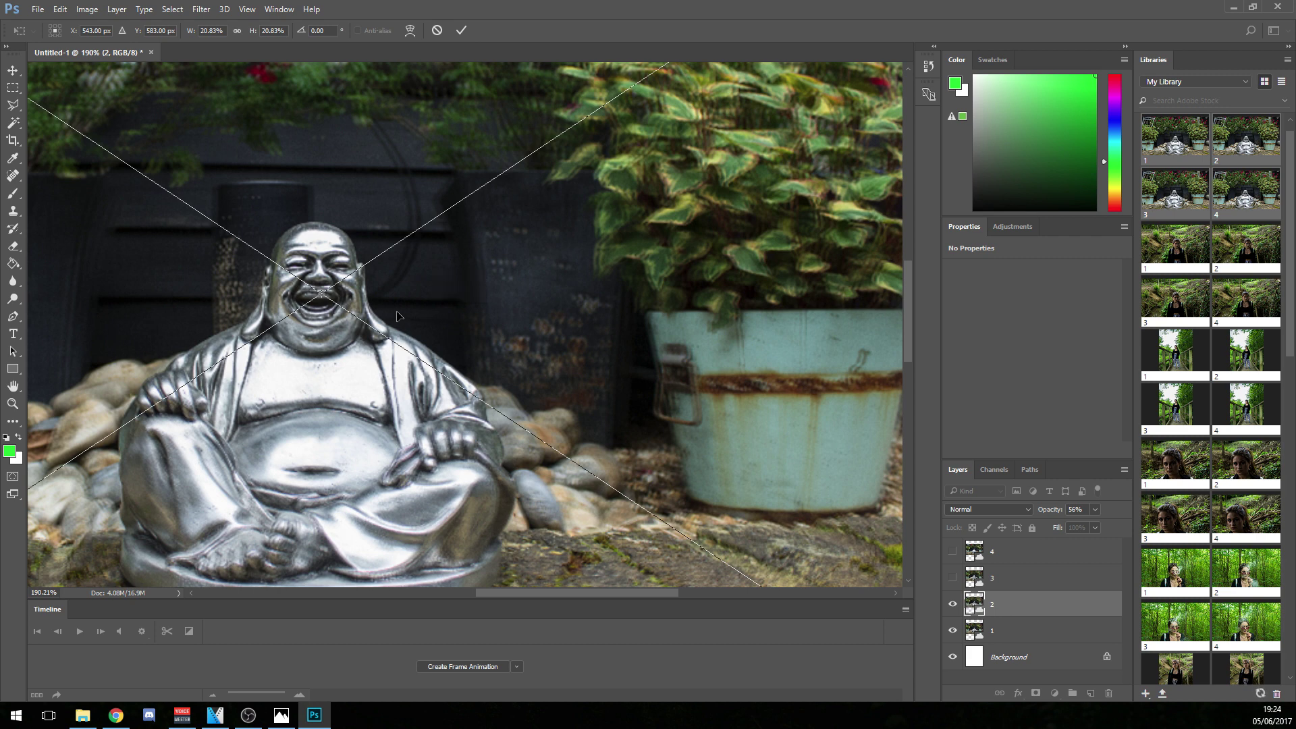
scroll(406, 305, down, 3)
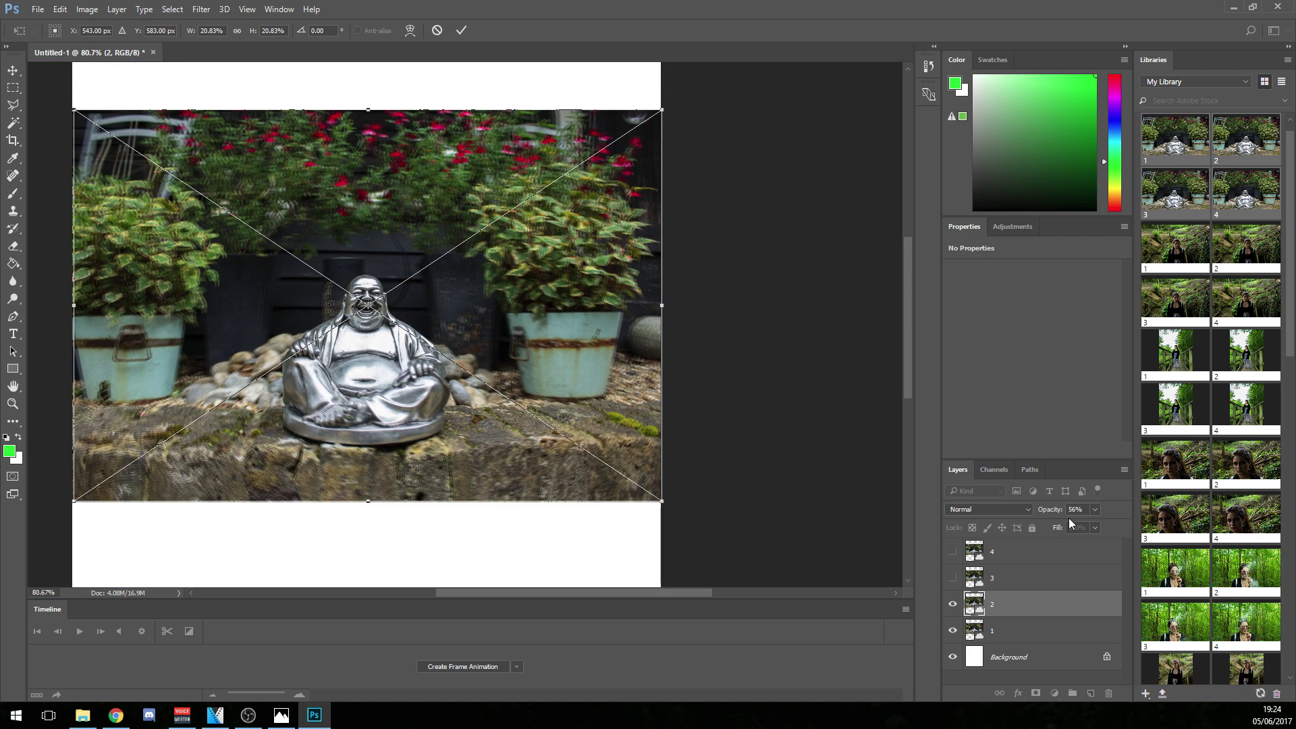
drag(1046, 510, 1077, 511)
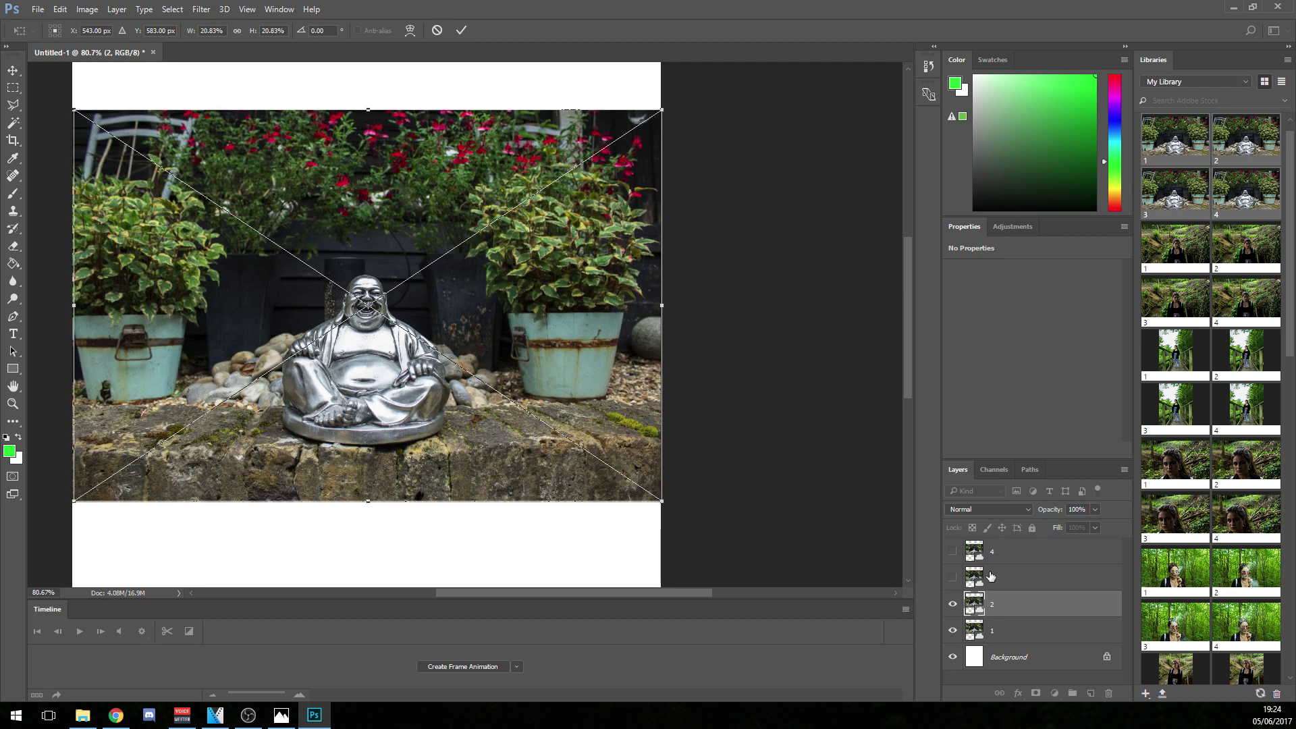
key(Return)
Show layer 3 again and set its opacity to 60%
click(952, 578)
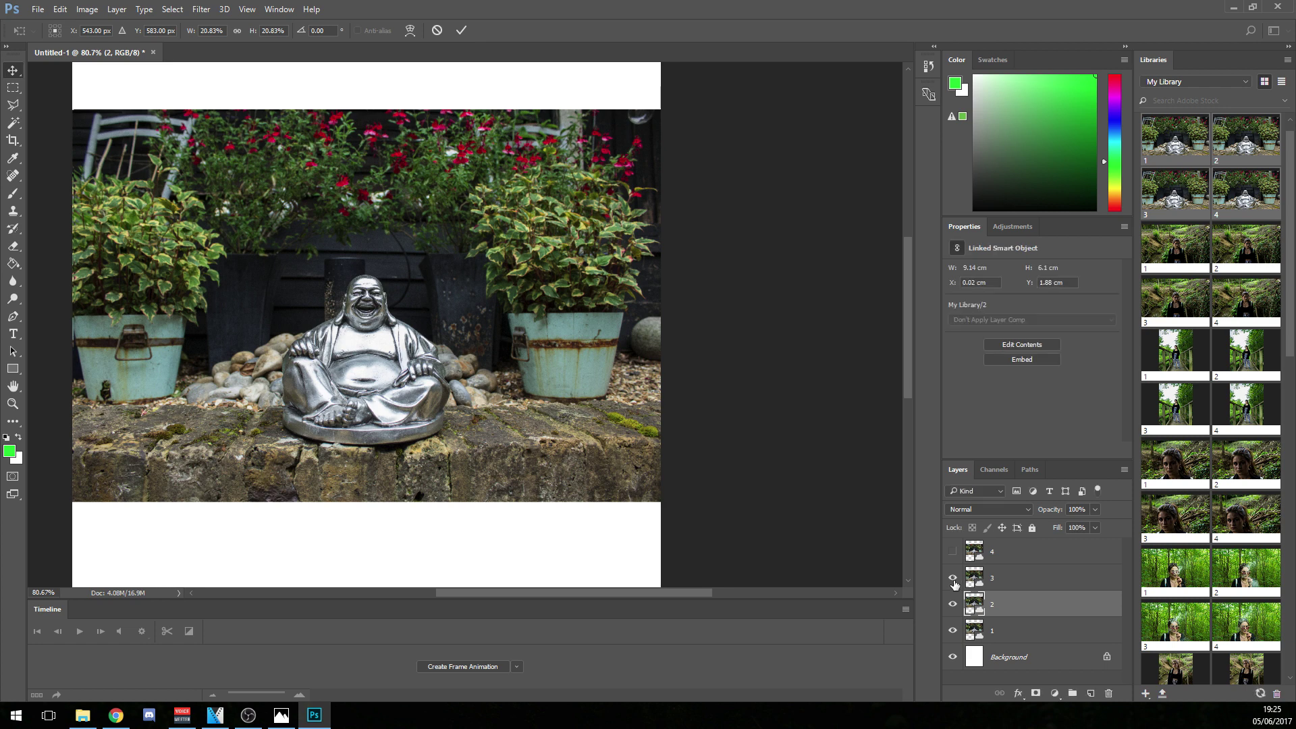
click(1007, 580)
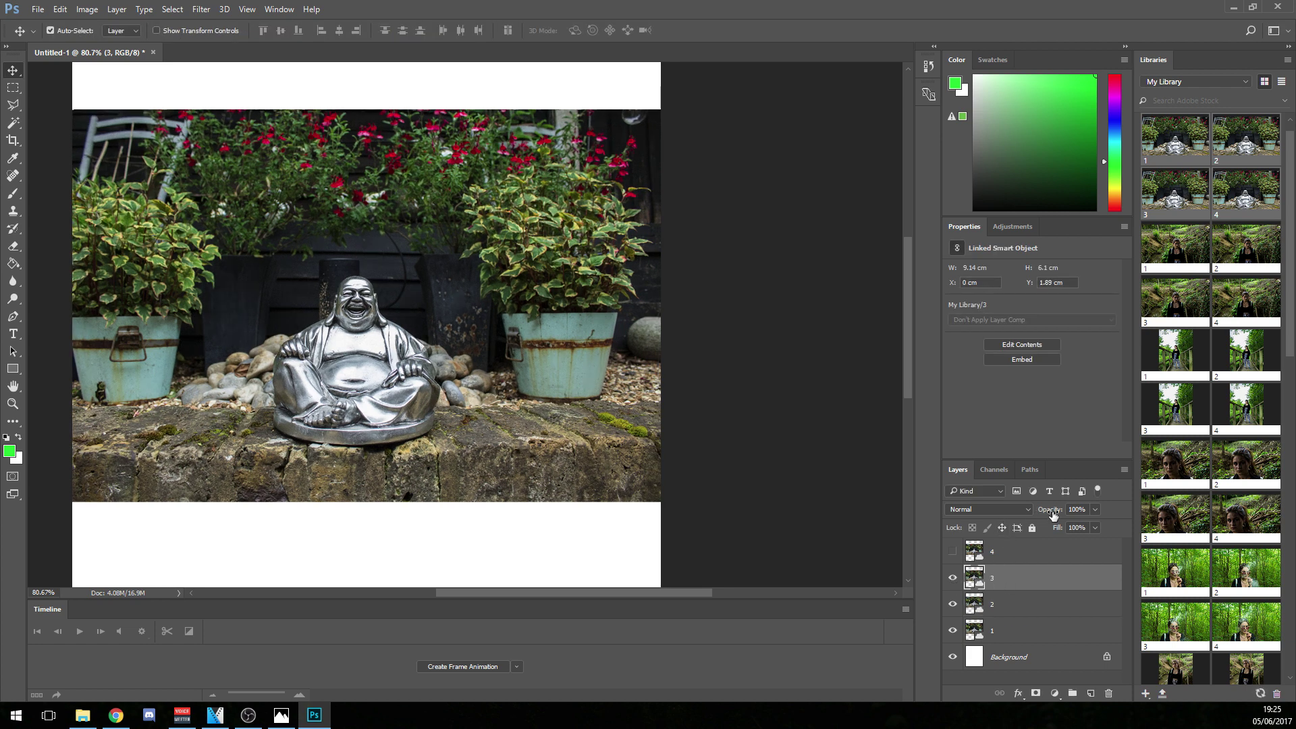
drag(1053, 514, 1025, 513)
key(Return)
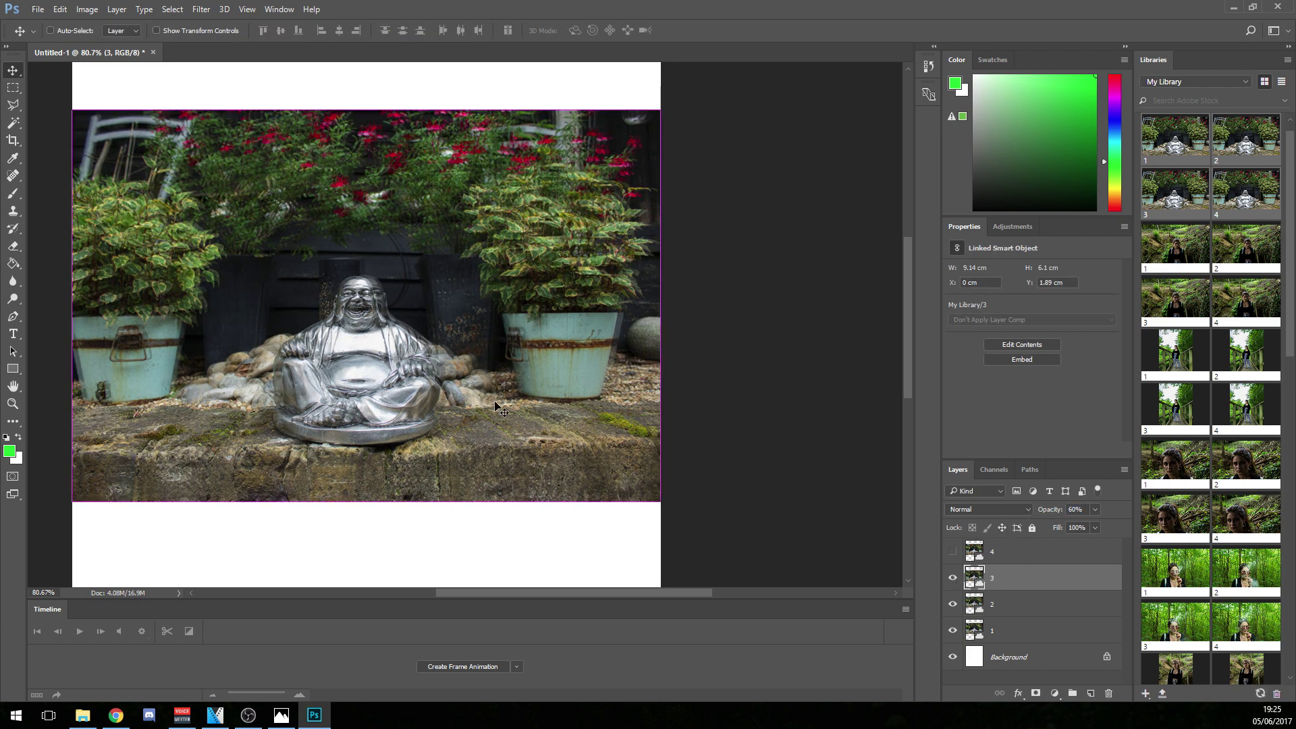
Shift layer 3 slightly right with Free Transform to align it over the statue
key(ctrl+t)
drag(366, 348, 397, 346)
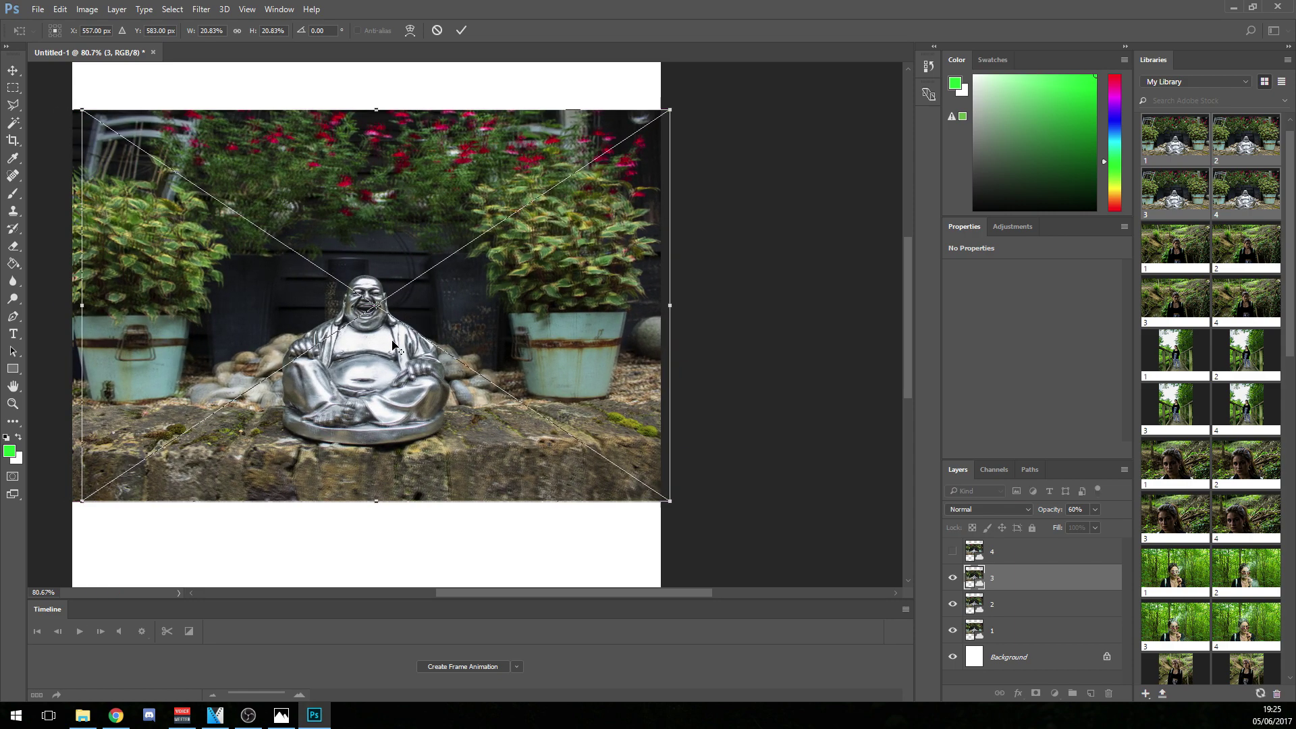
scroll(399, 351, up, 5)
drag(398, 351, 397, 352)
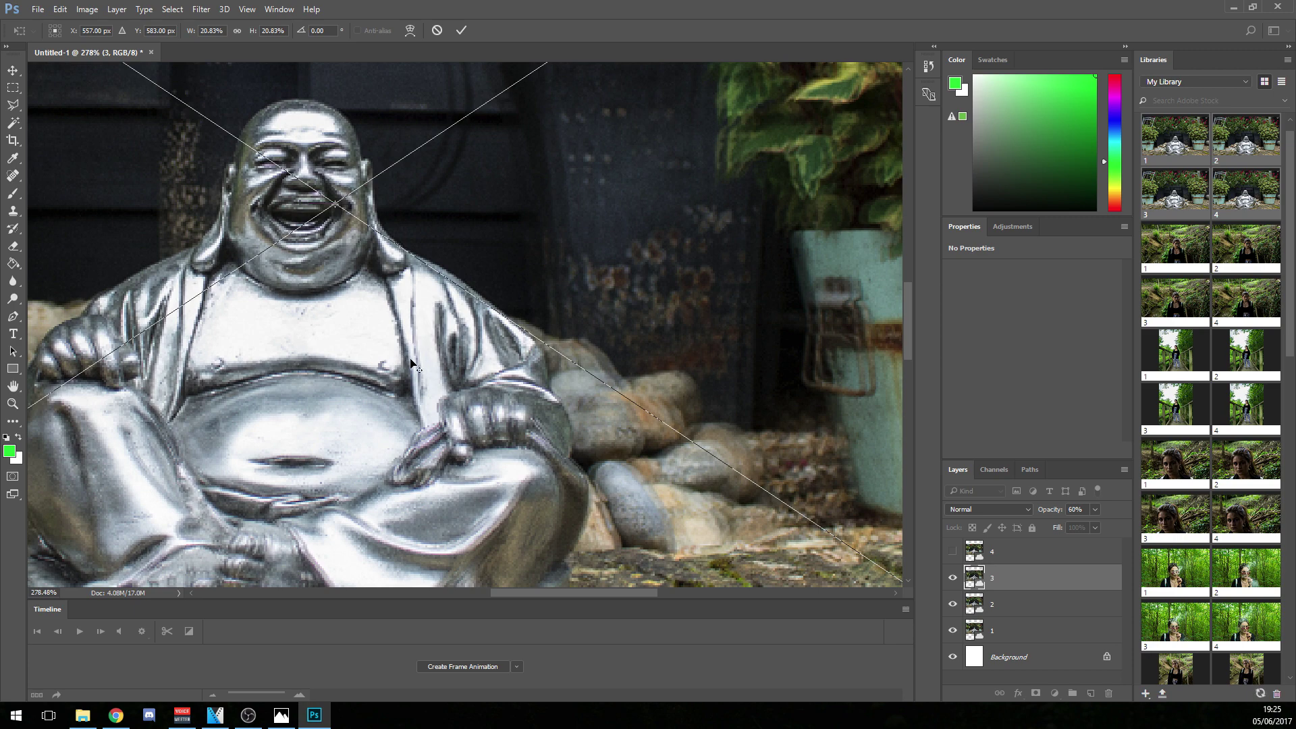
scroll(439, 351, down, 5)
key(alt+space)
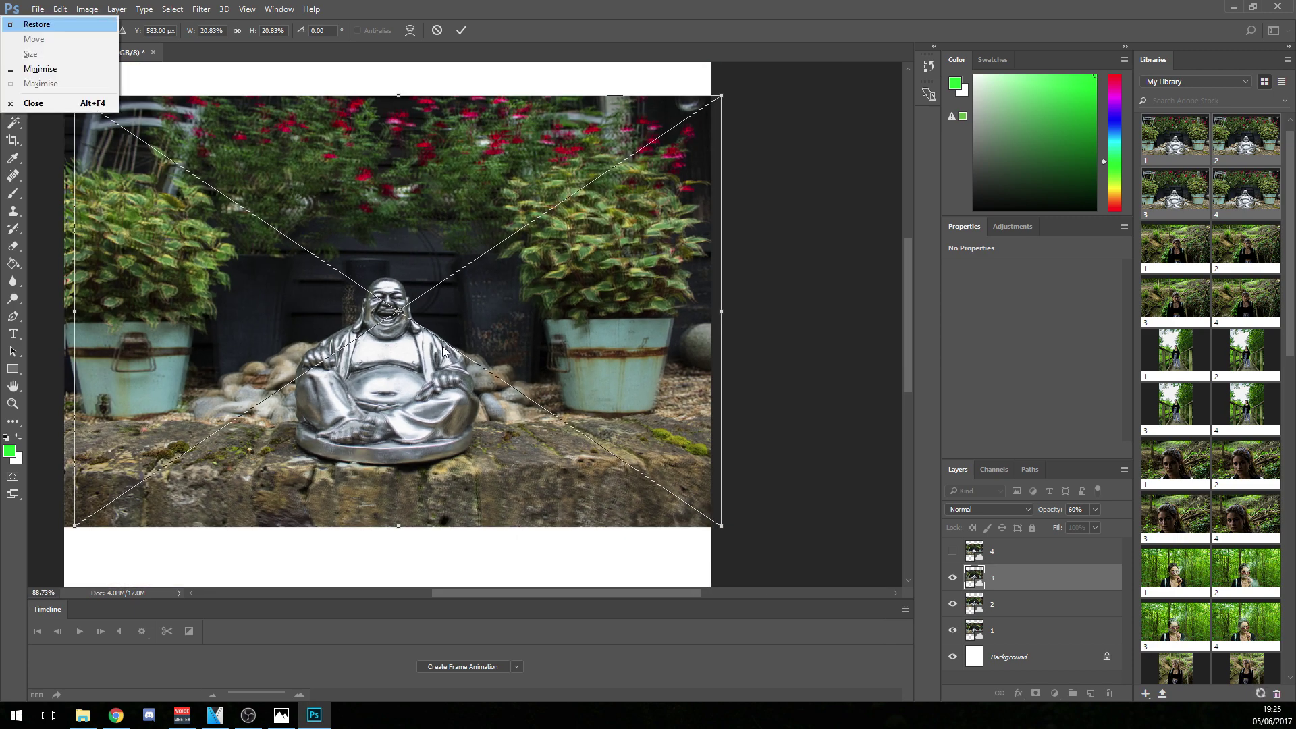
key(Escape)
key(Return)
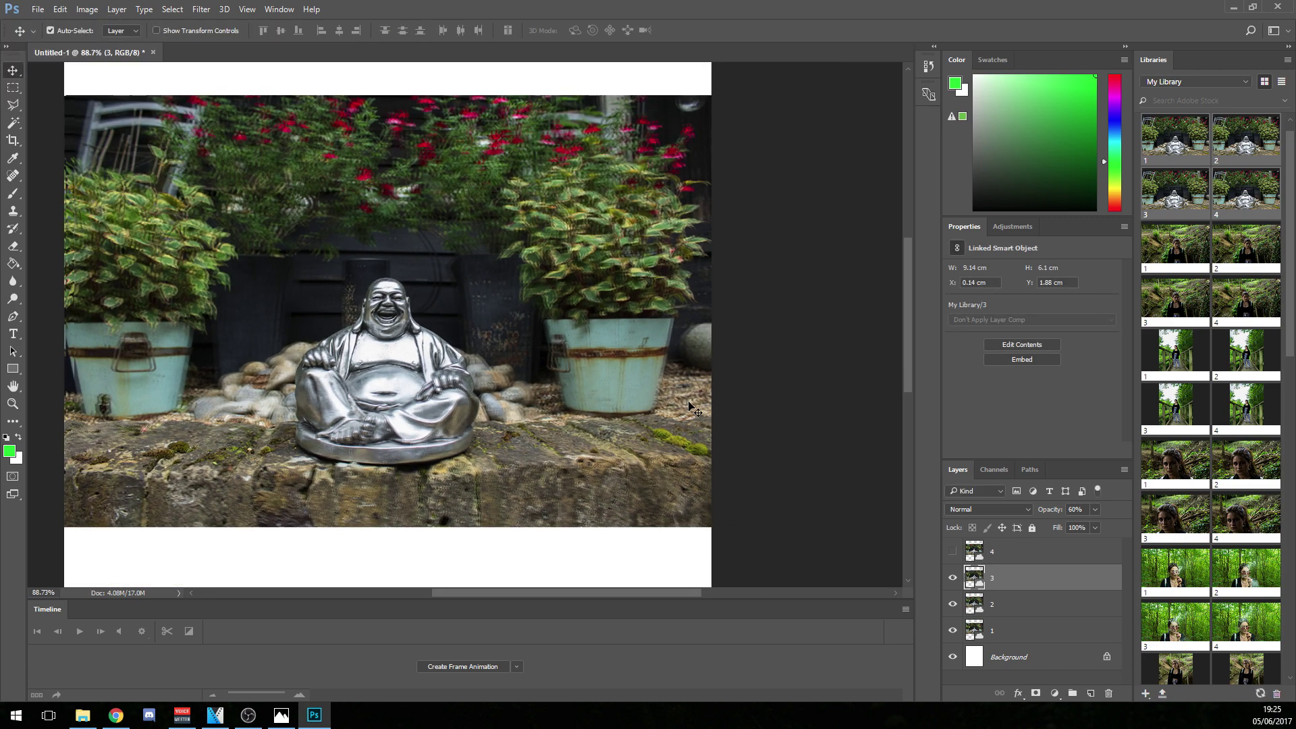
Align layer 4 with the statue by shifting it about 12 px right and 1 px up at reduced opacity
click(992, 553)
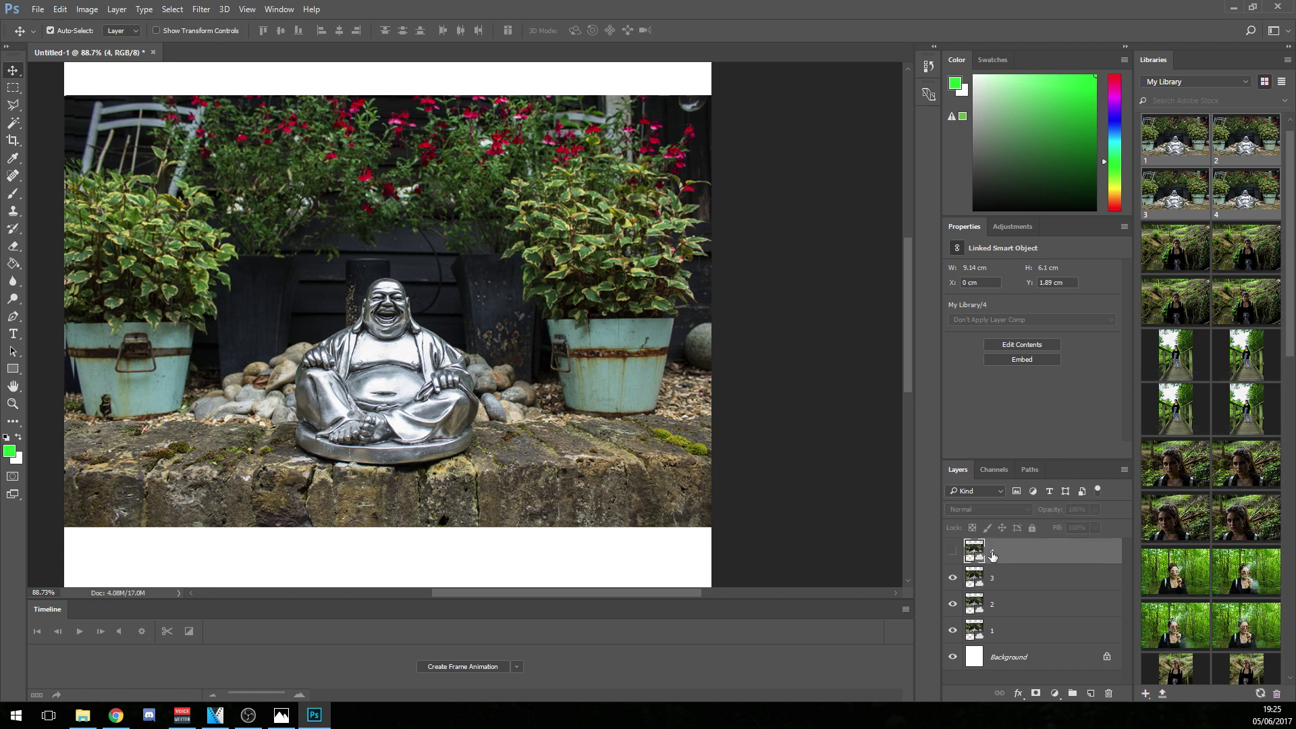
click(947, 551)
drag(1051, 511, 1017, 511)
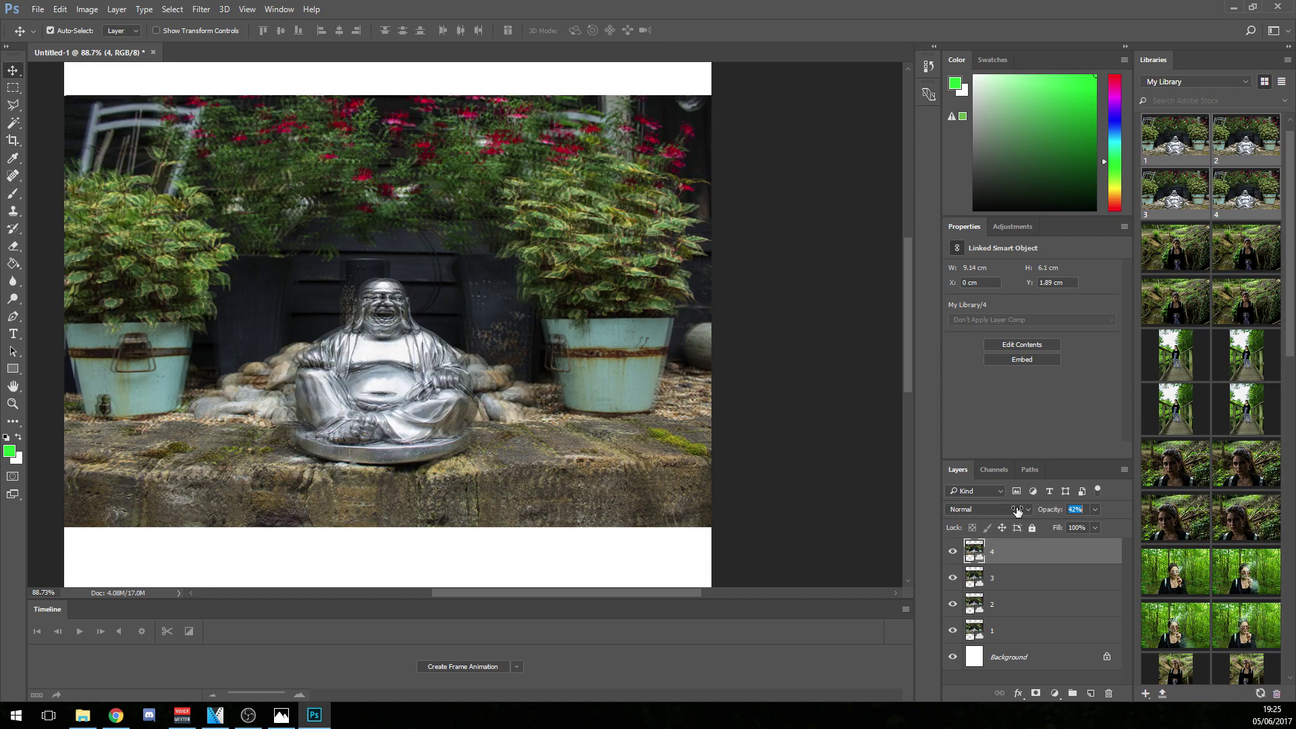
key(ctrl+t)
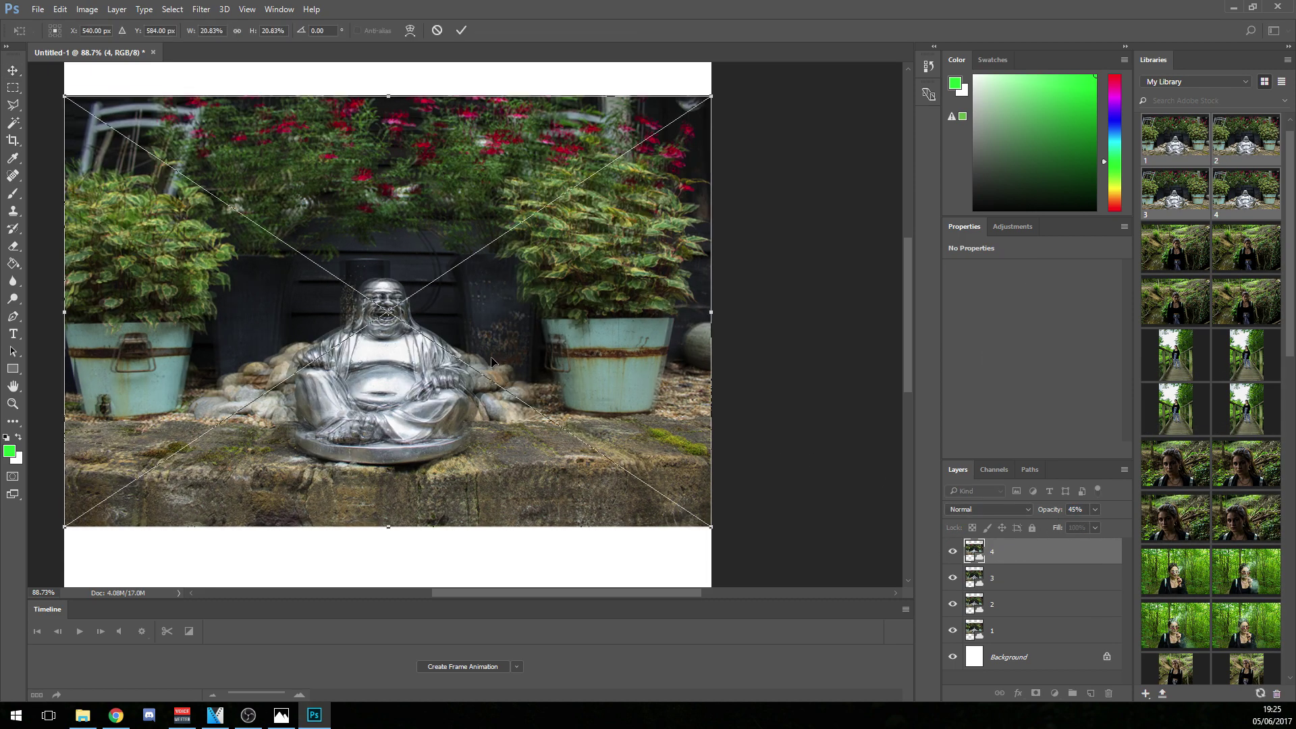
drag(491, 362, 504, 363)
scroll(500, 349, up, 5)
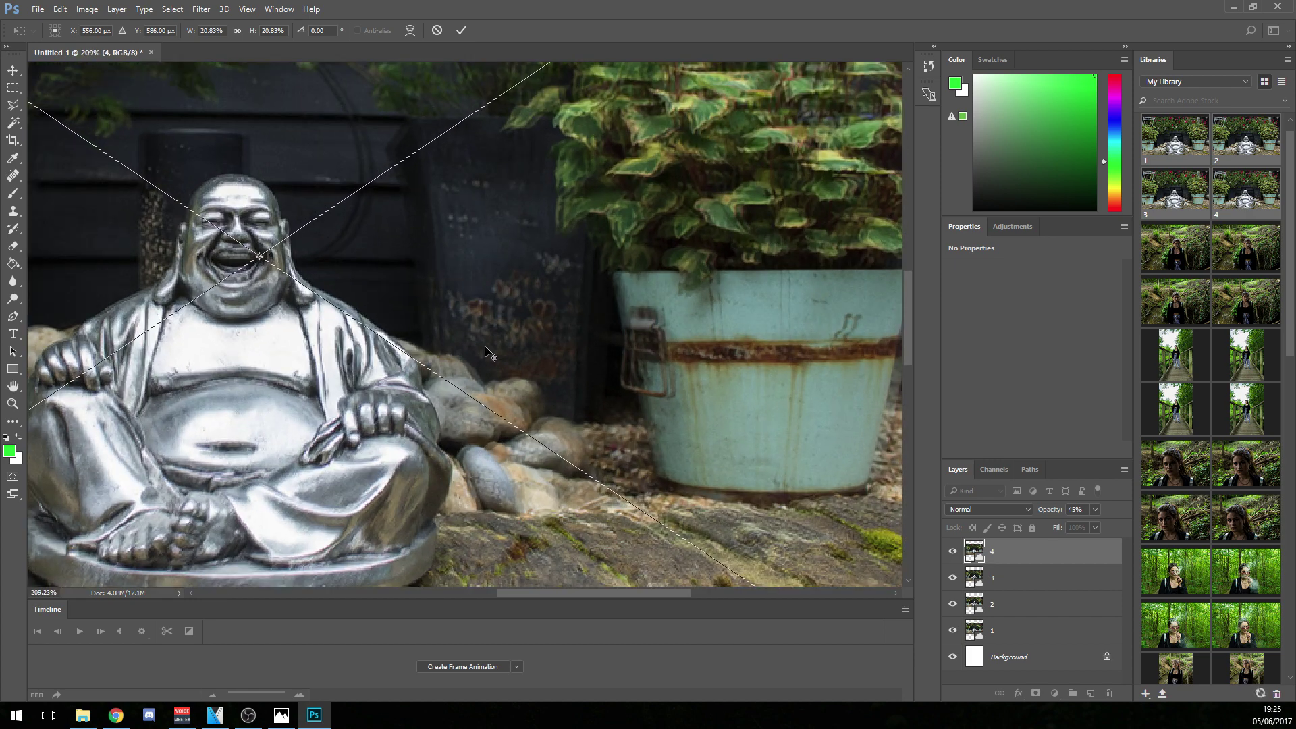
drag(380, 293, 384, 289)
scroll(383, 289, down, 1)
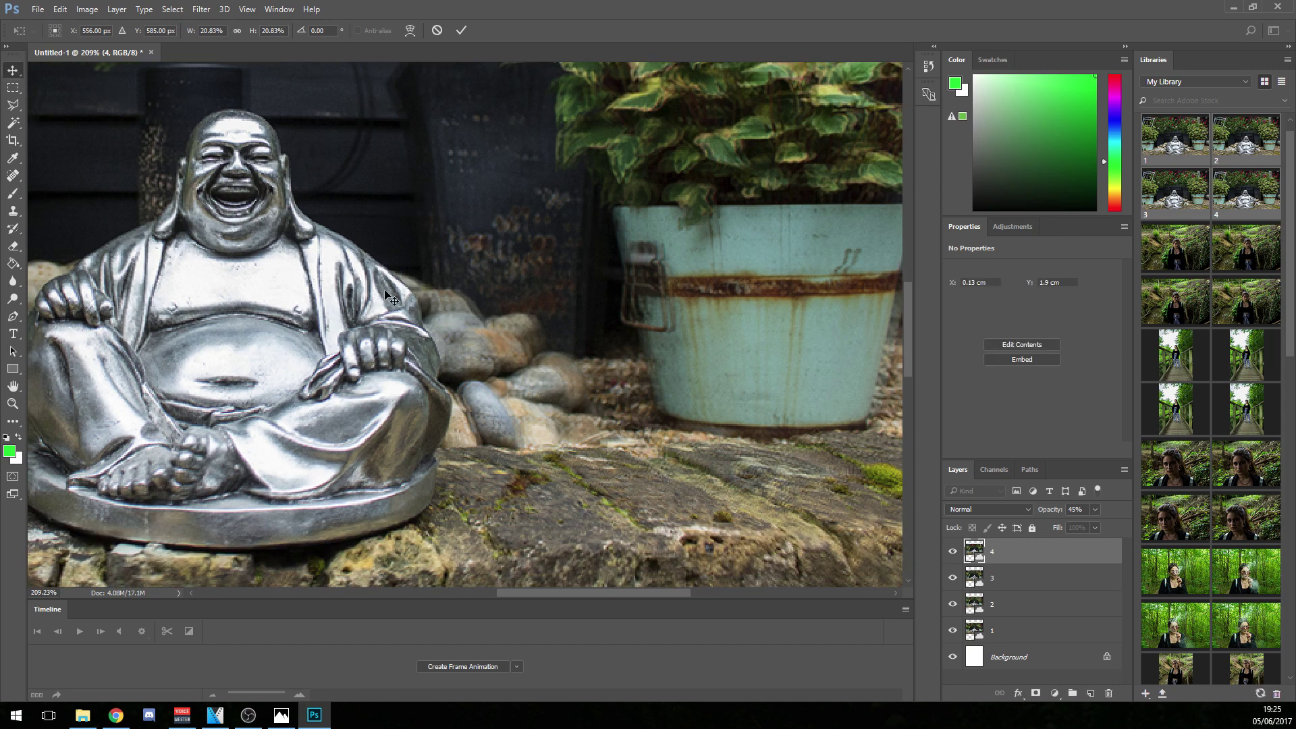
key(Return)
scroll(390, 297, down, 5)
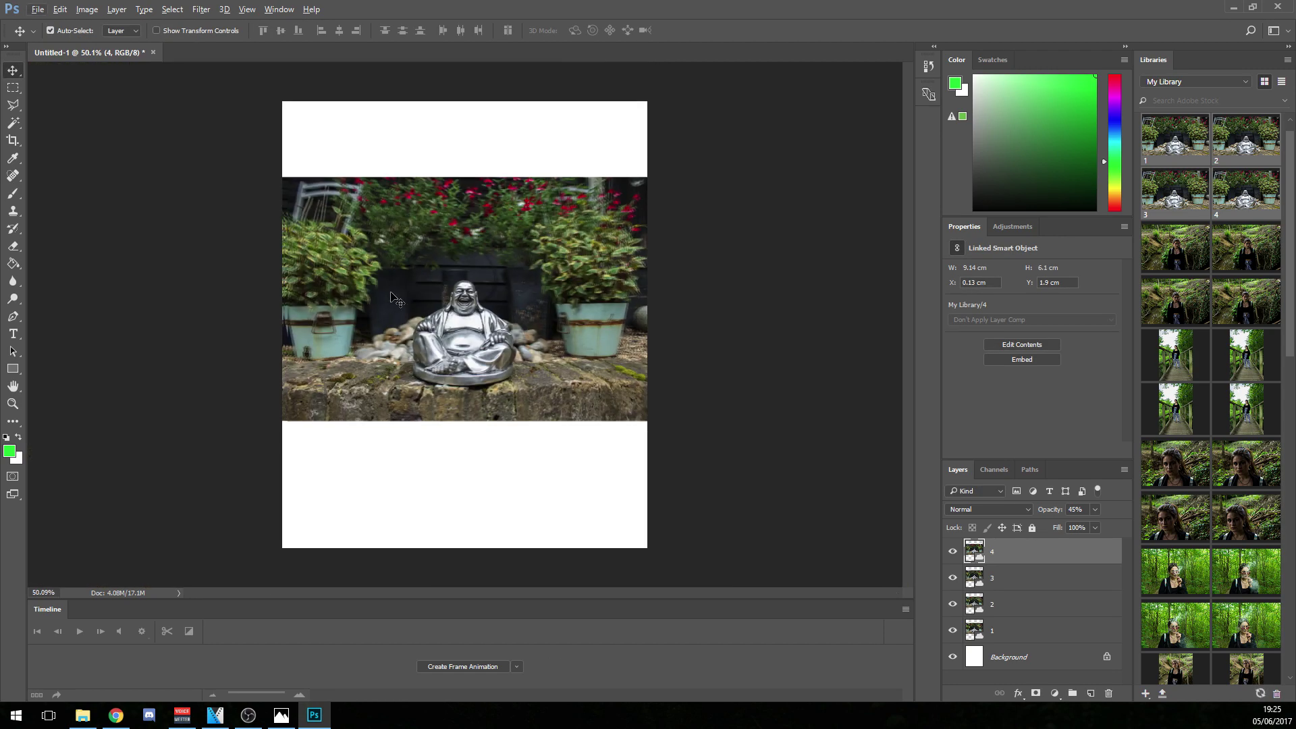
Restore layer 4 to 100% opacity and delete the white Background, converted to Layer 0
drag(1046, 510, 1084, 510)
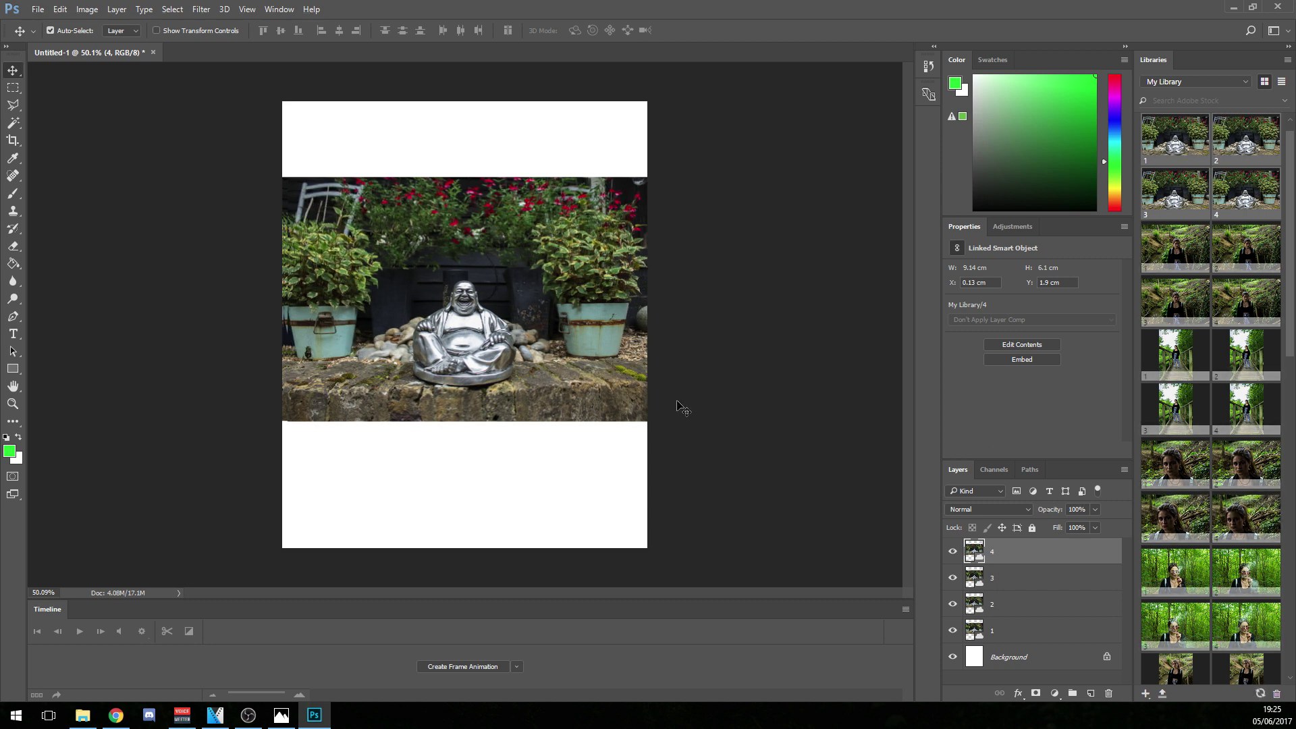
double_click(1024, 658)
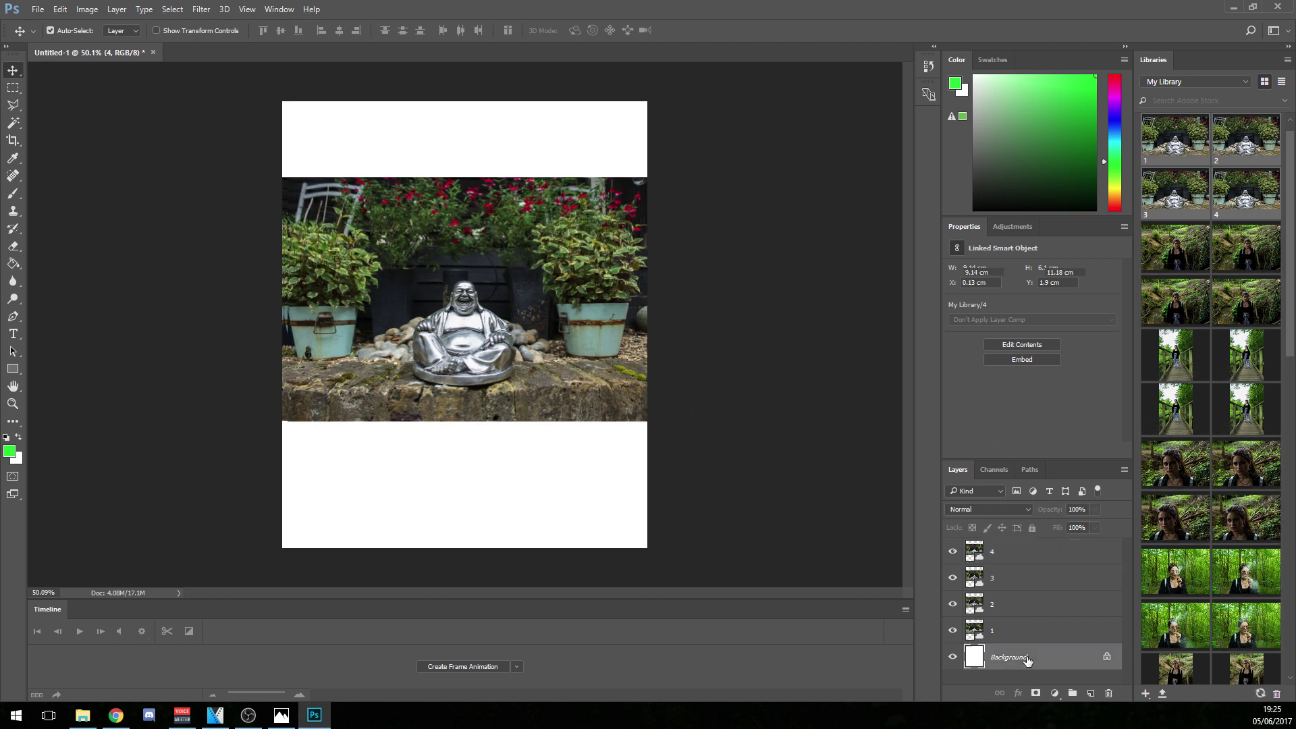
click(764, 232)
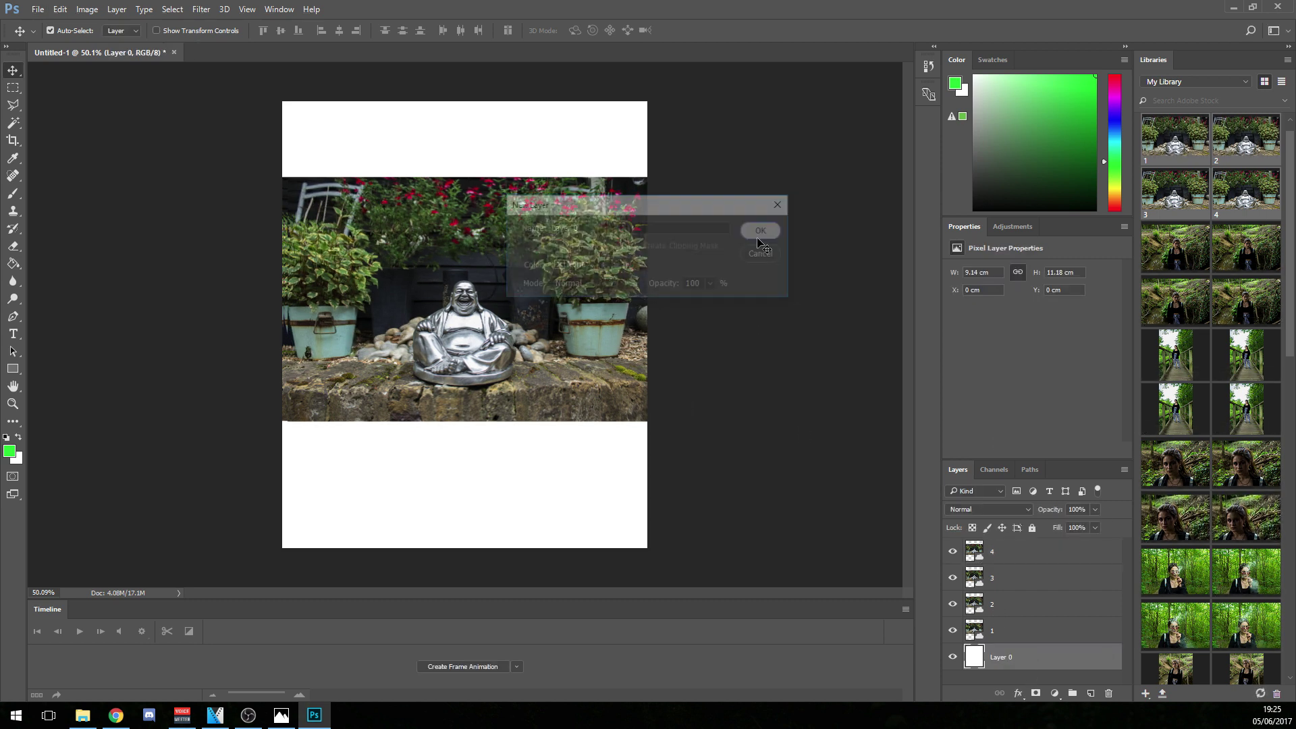
right_click(1035, 664)
click(1063, 119)
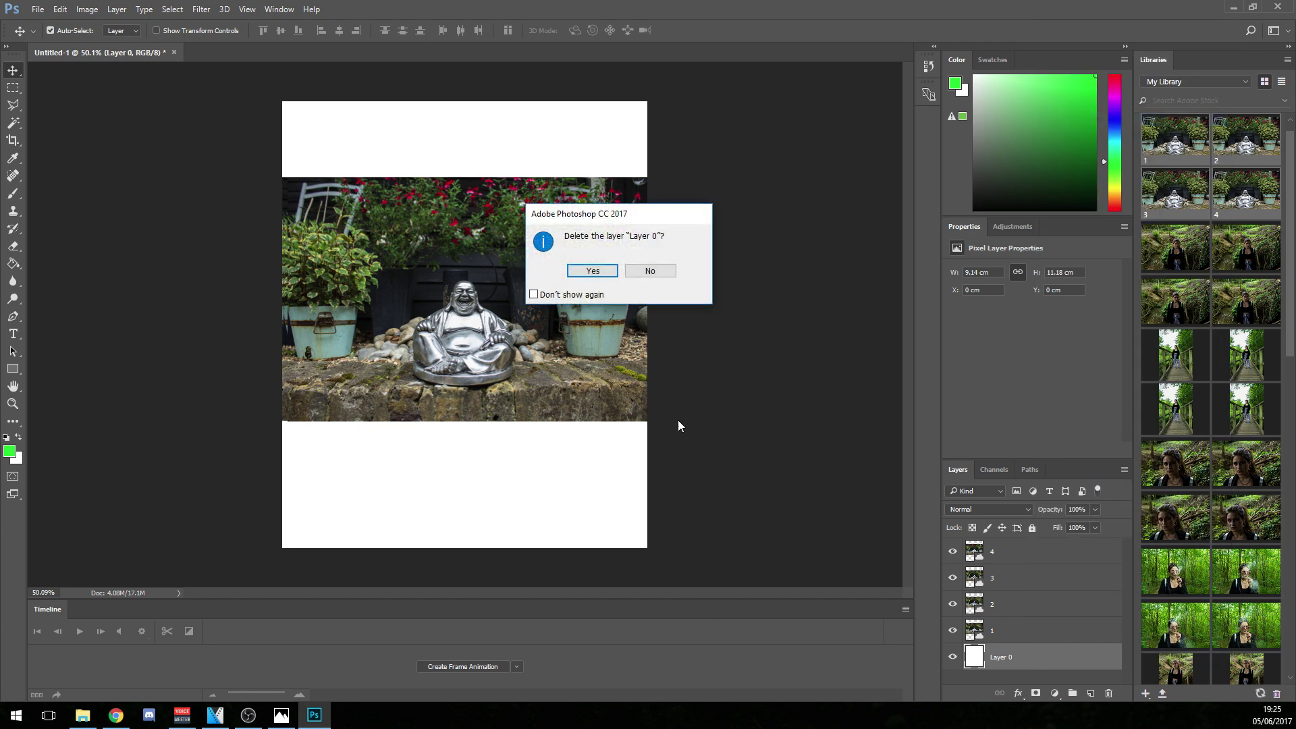
click(594, 270)
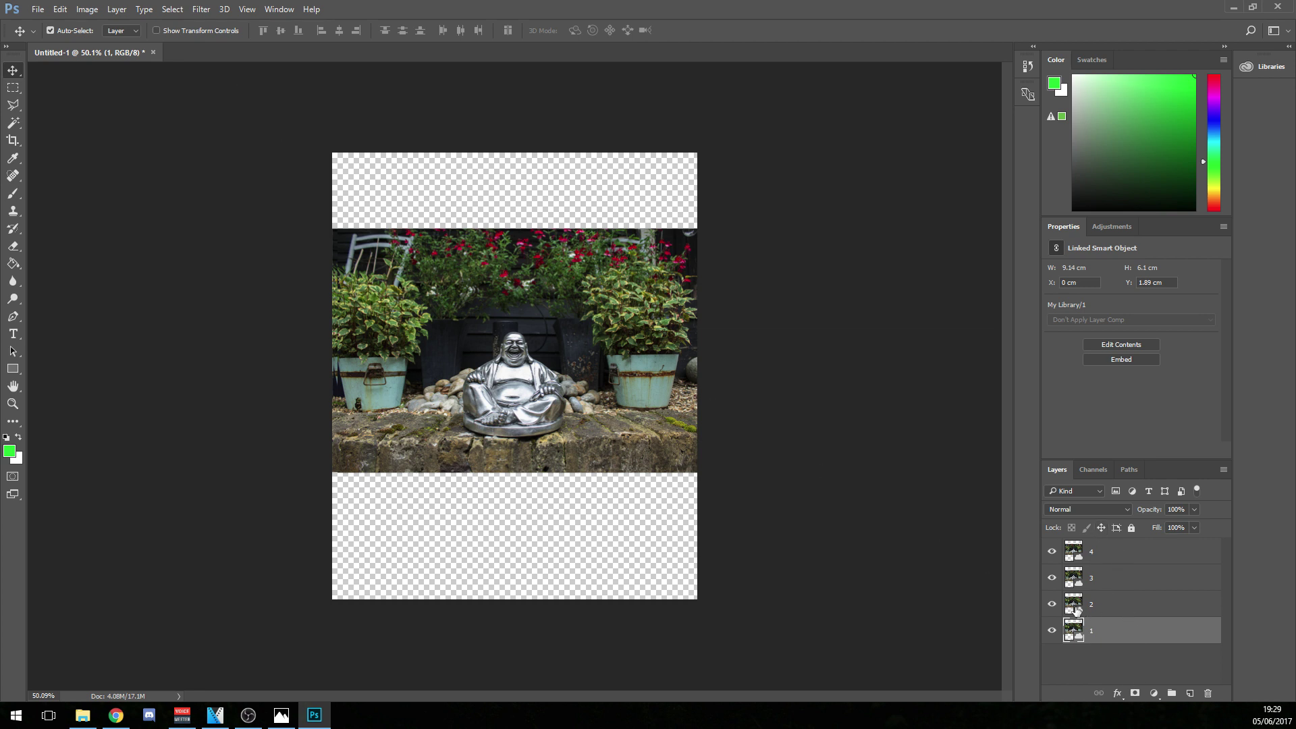
click(279, 9)
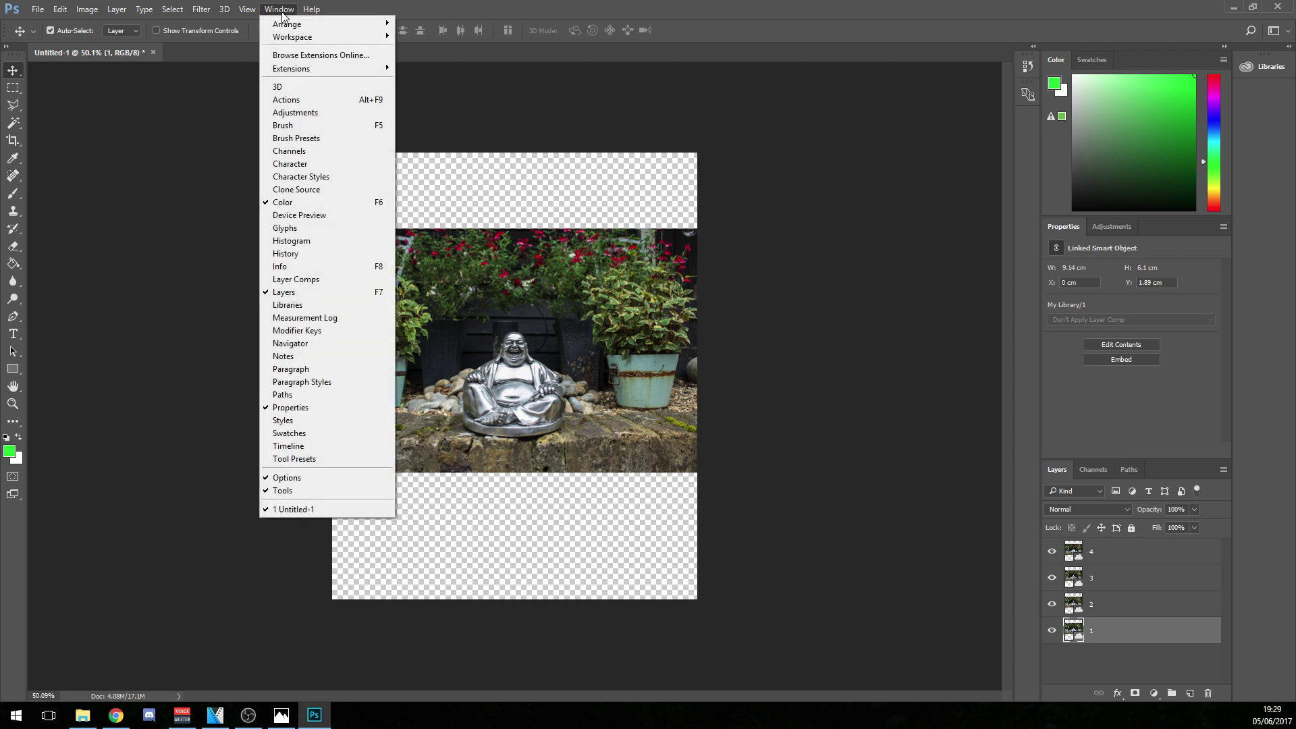
Show the Timeline panel and create a frame animation
click(280, 447)
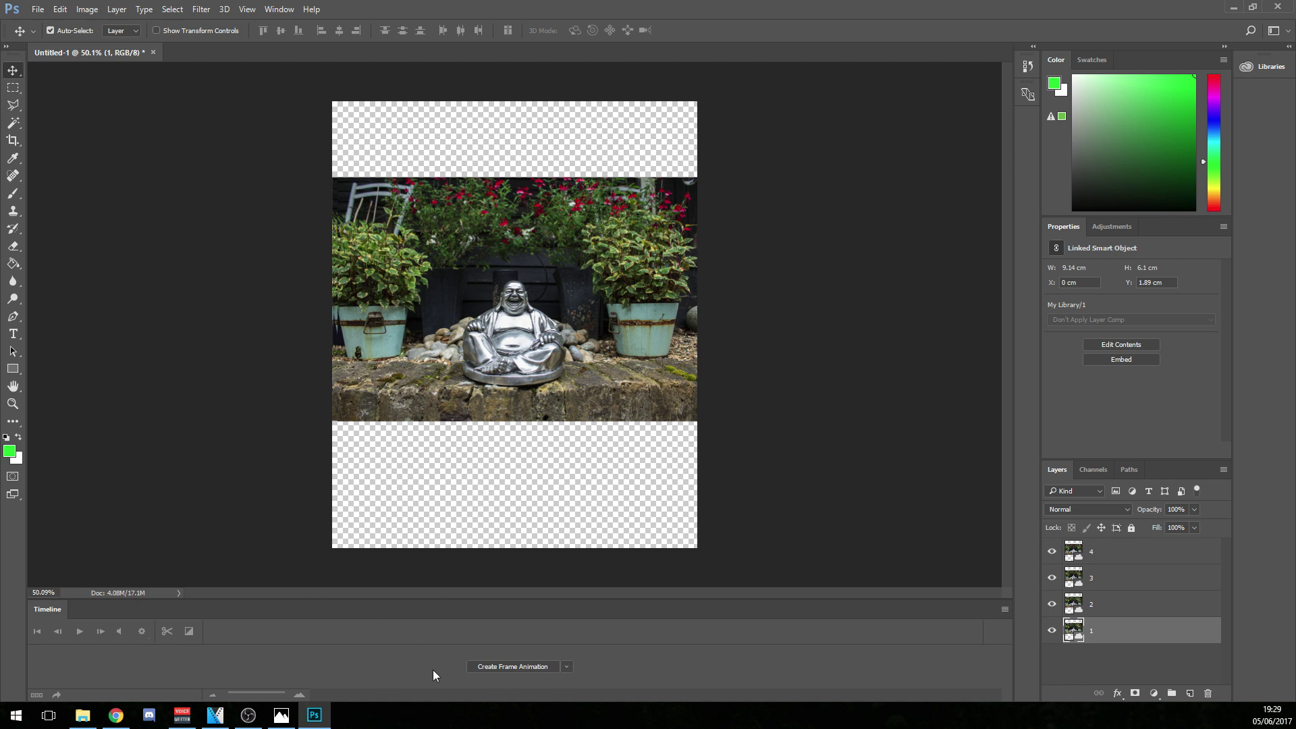
click(567, 667)
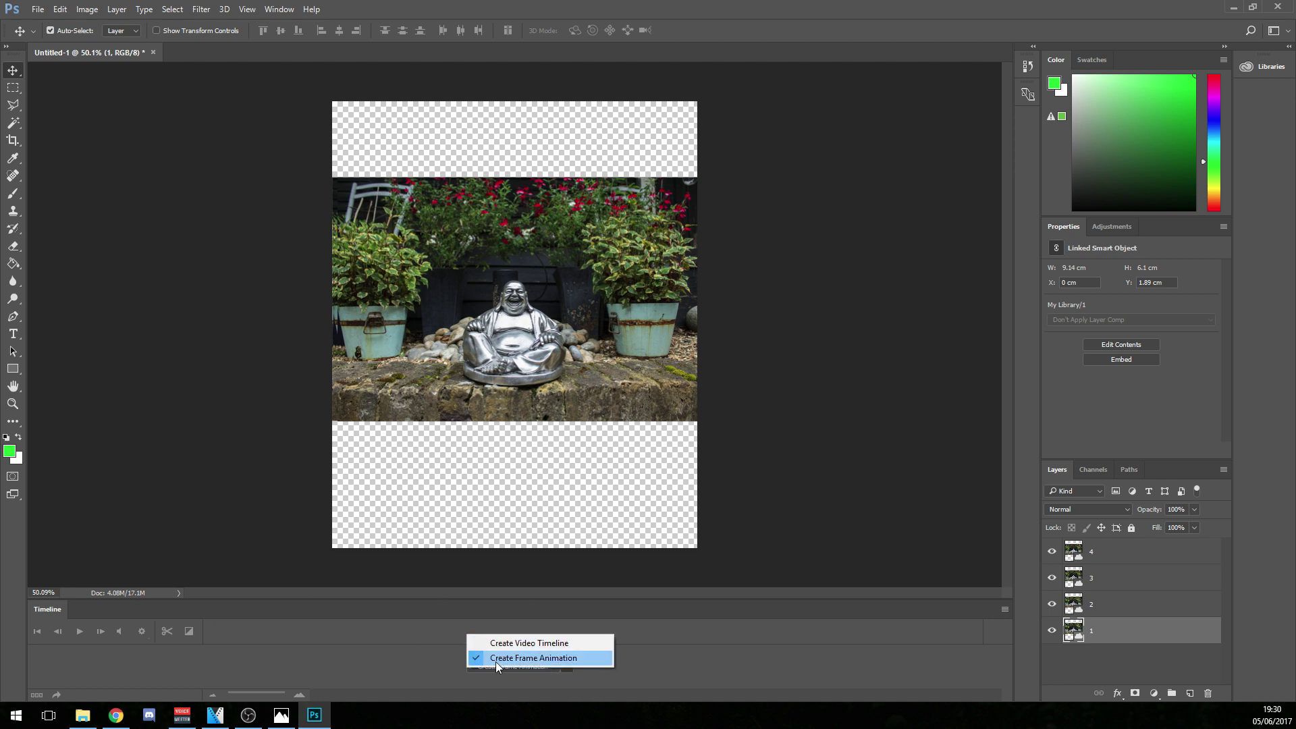
click(514, 659)
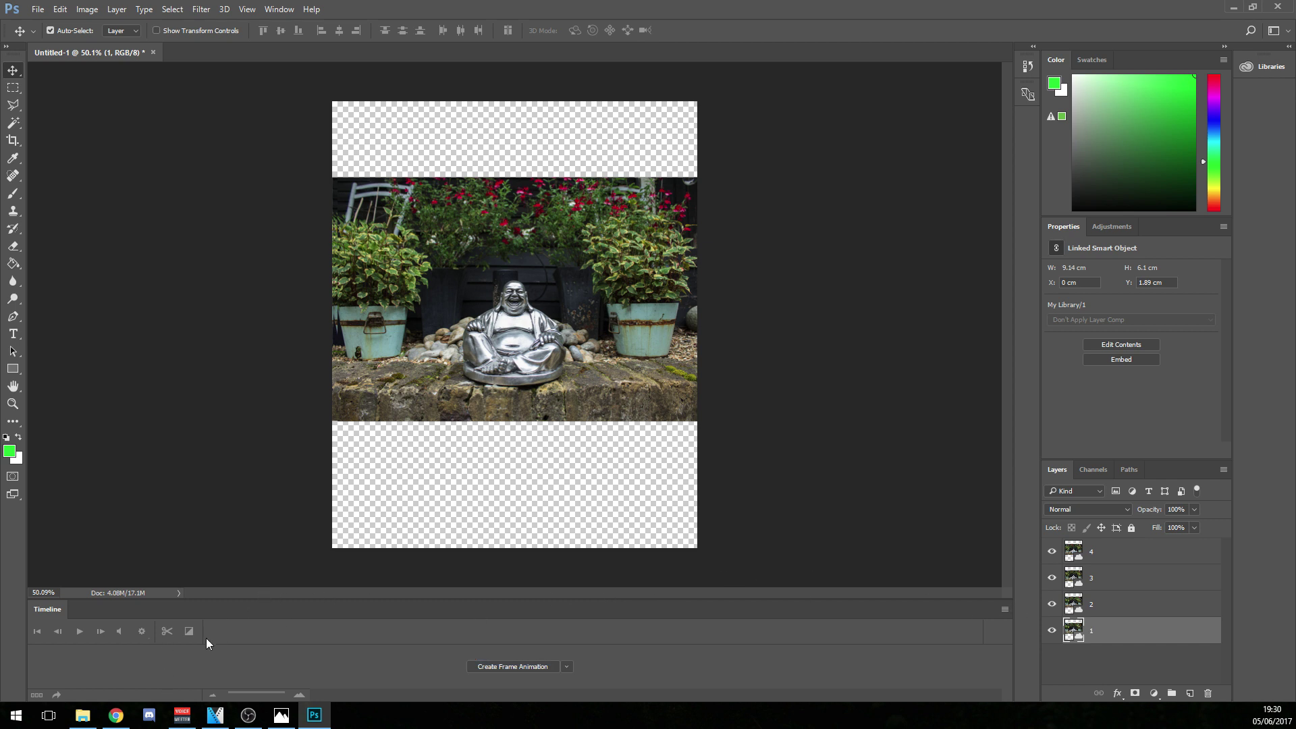
click(522, 668)
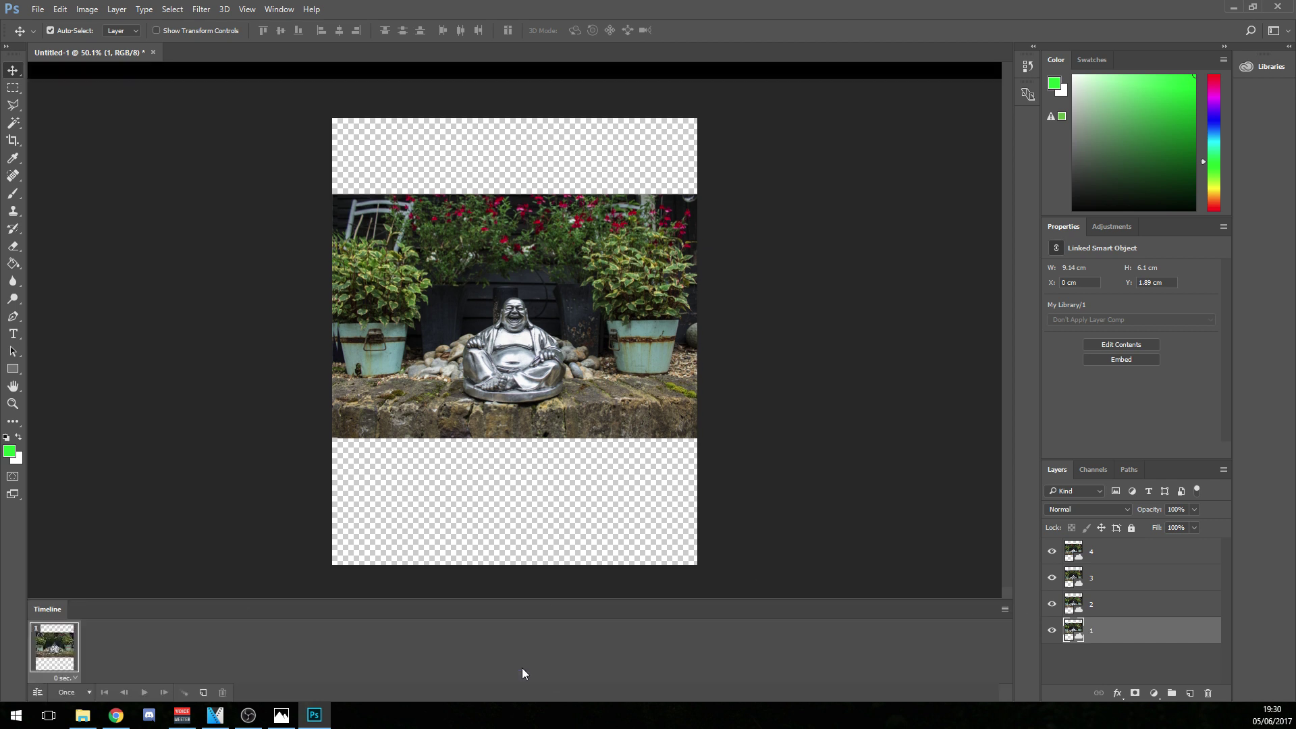
Hide layers 4, 3 and 2 so the first frame shows only layer 1
click(1052, 569)
click(1051, 595)
click(1052, 621)
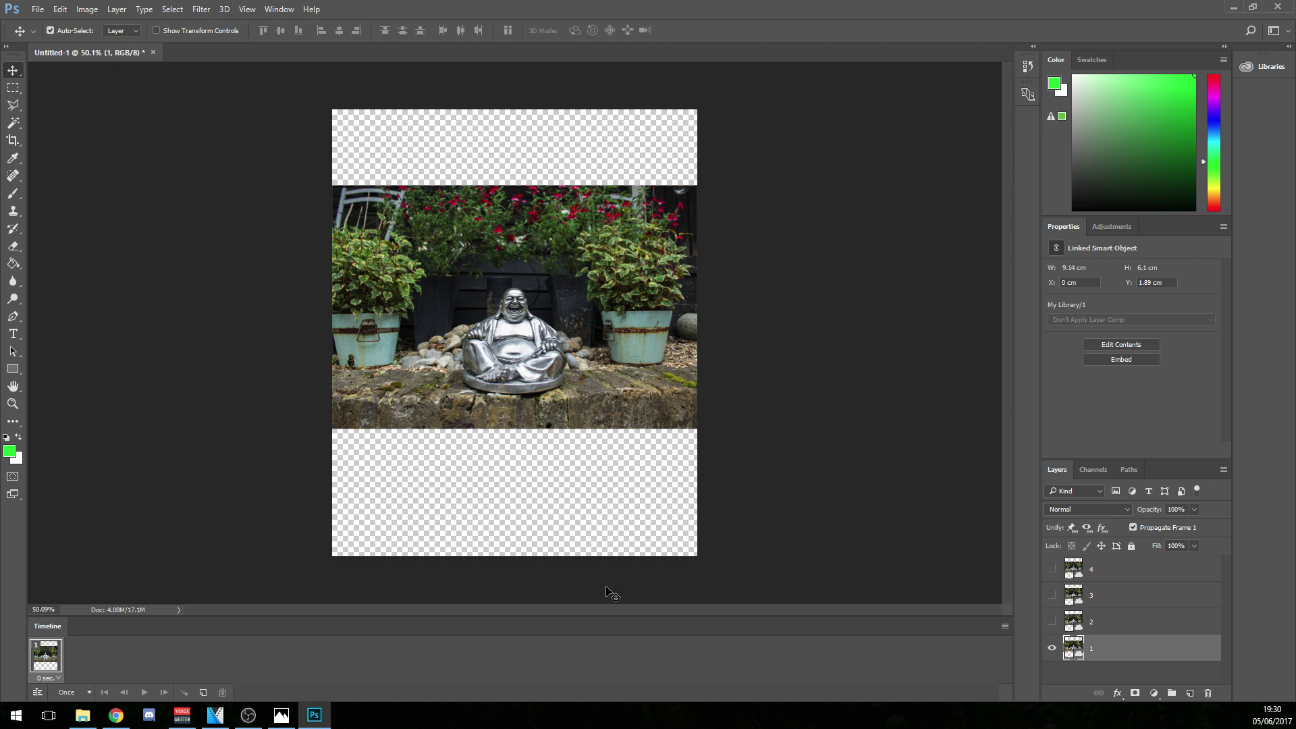
click(58, 677)
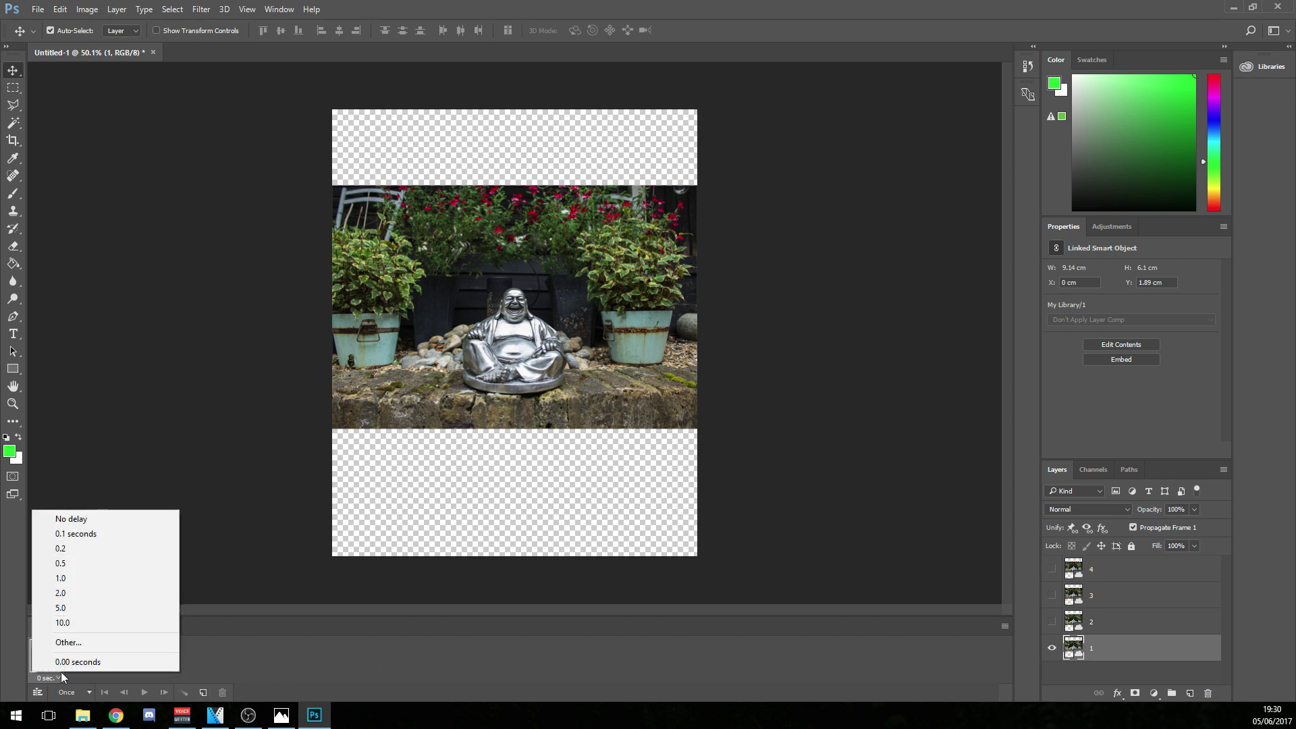
Set the first frame's delay to 0.09 seconds
click(81, 642)
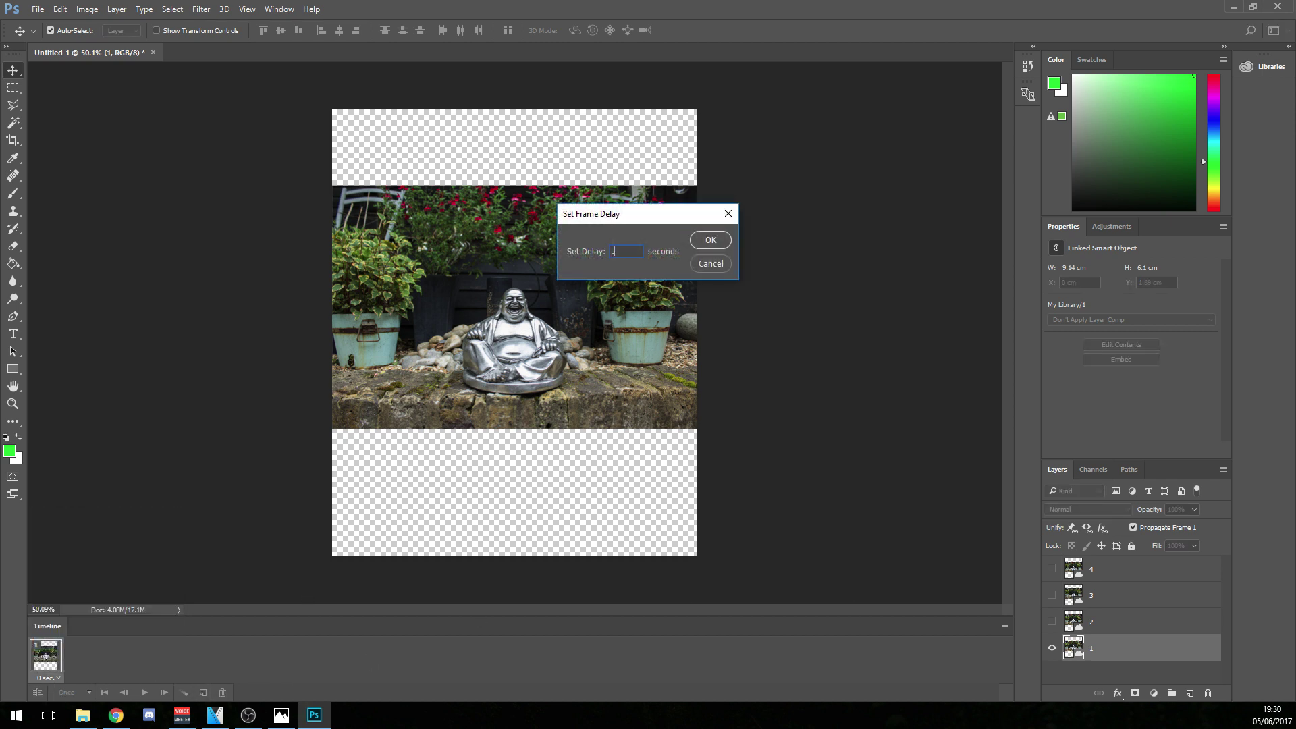
text(.09)
key(Return)
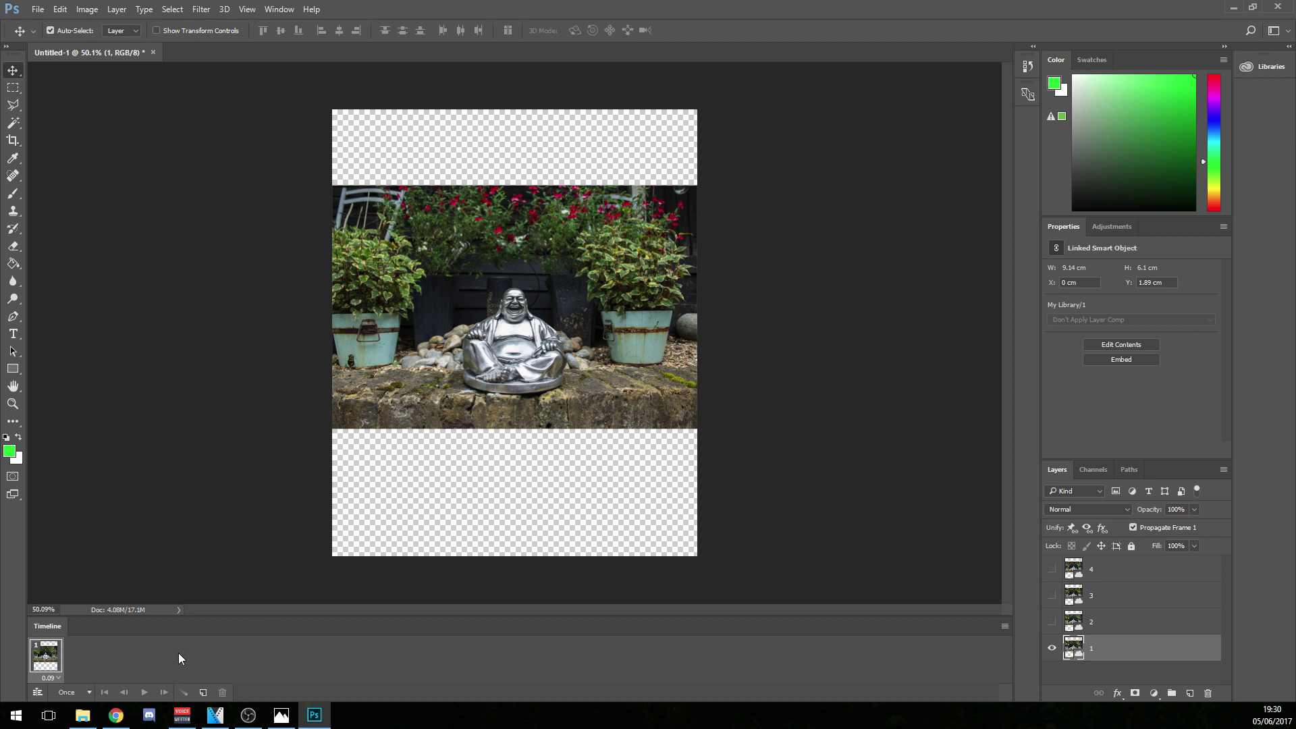
Add frames 2, 3 and 4, each showing only layer 2, 3 and 4 respectively
click(202, 693)
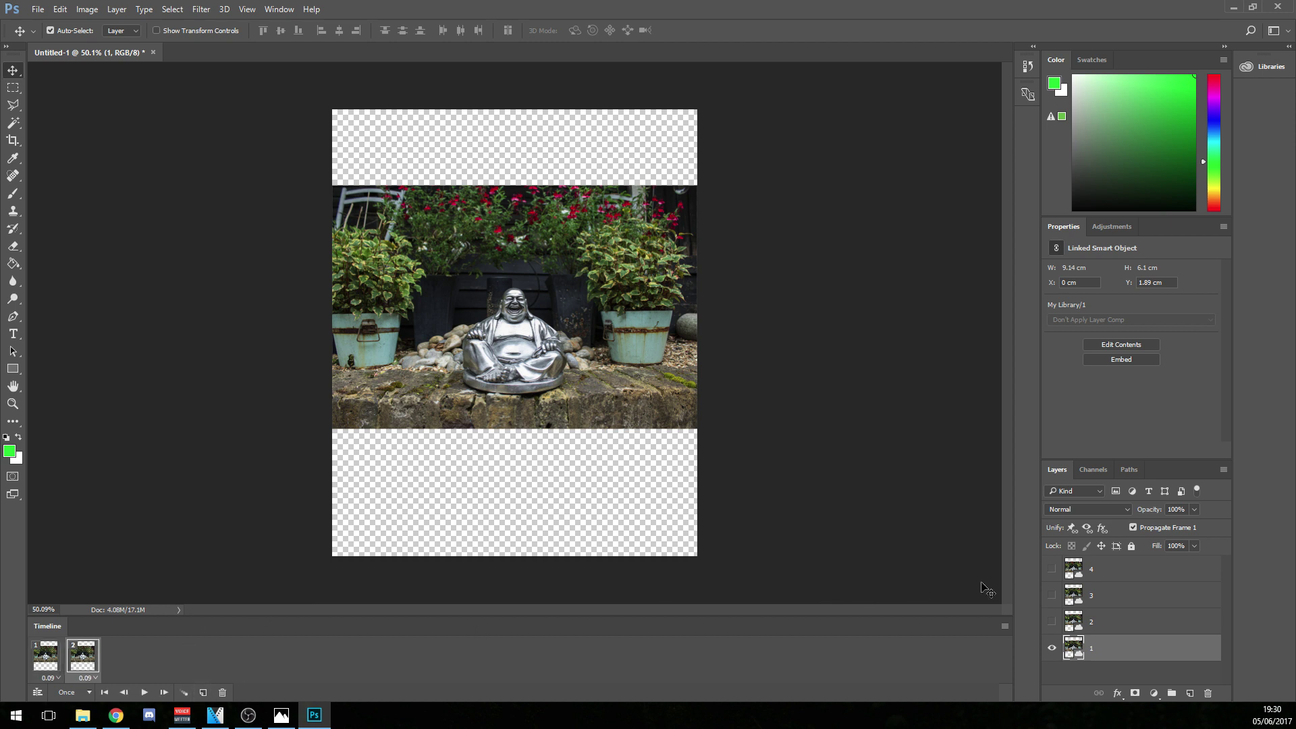
click(1051, 622)
click(1051, 648)
click(203, 693)
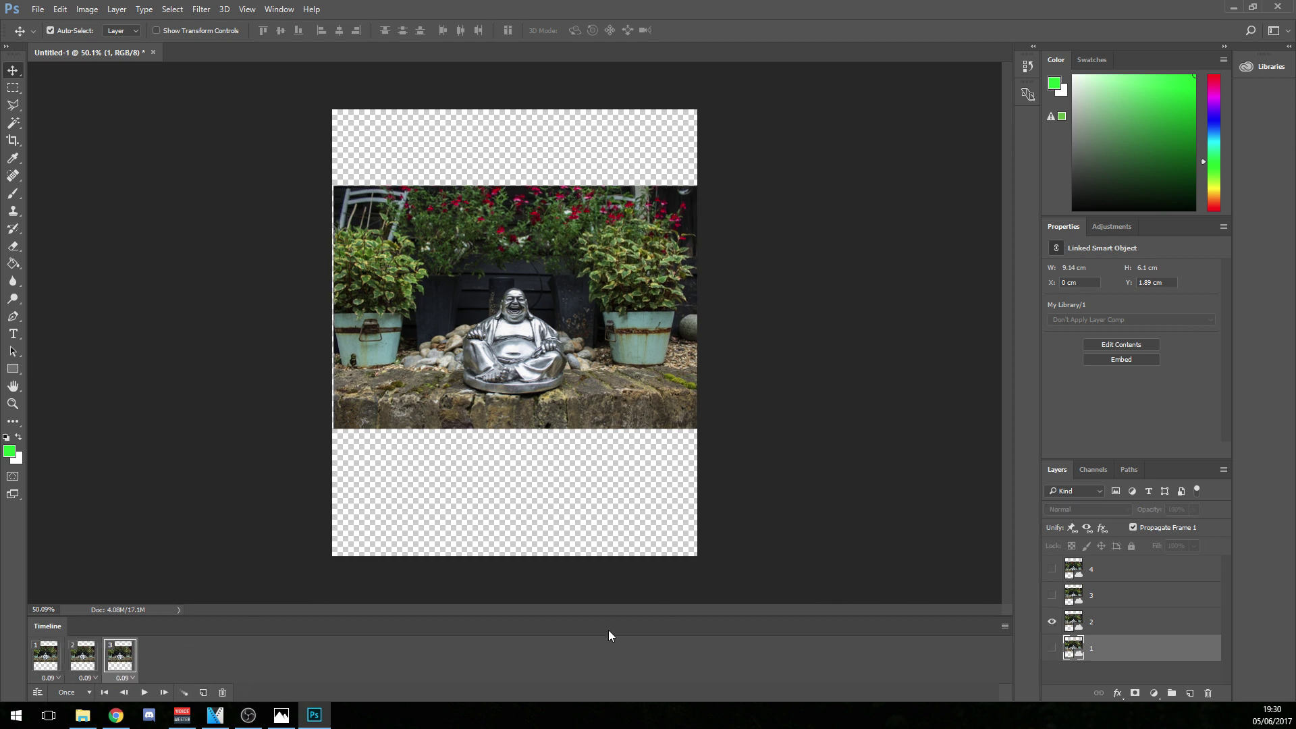
click(1052, 595)
click(1051, 621)
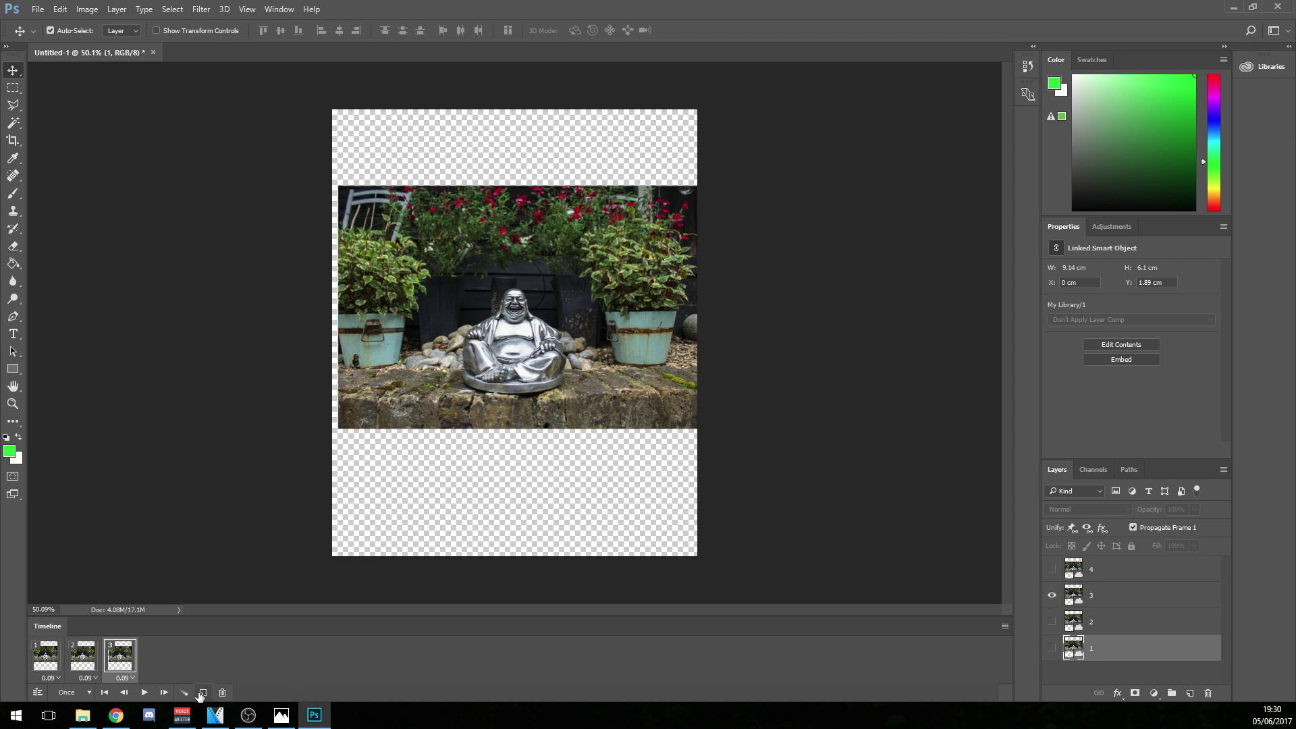
click(203, 693)
click(1051, 569)
click(1051, 595)
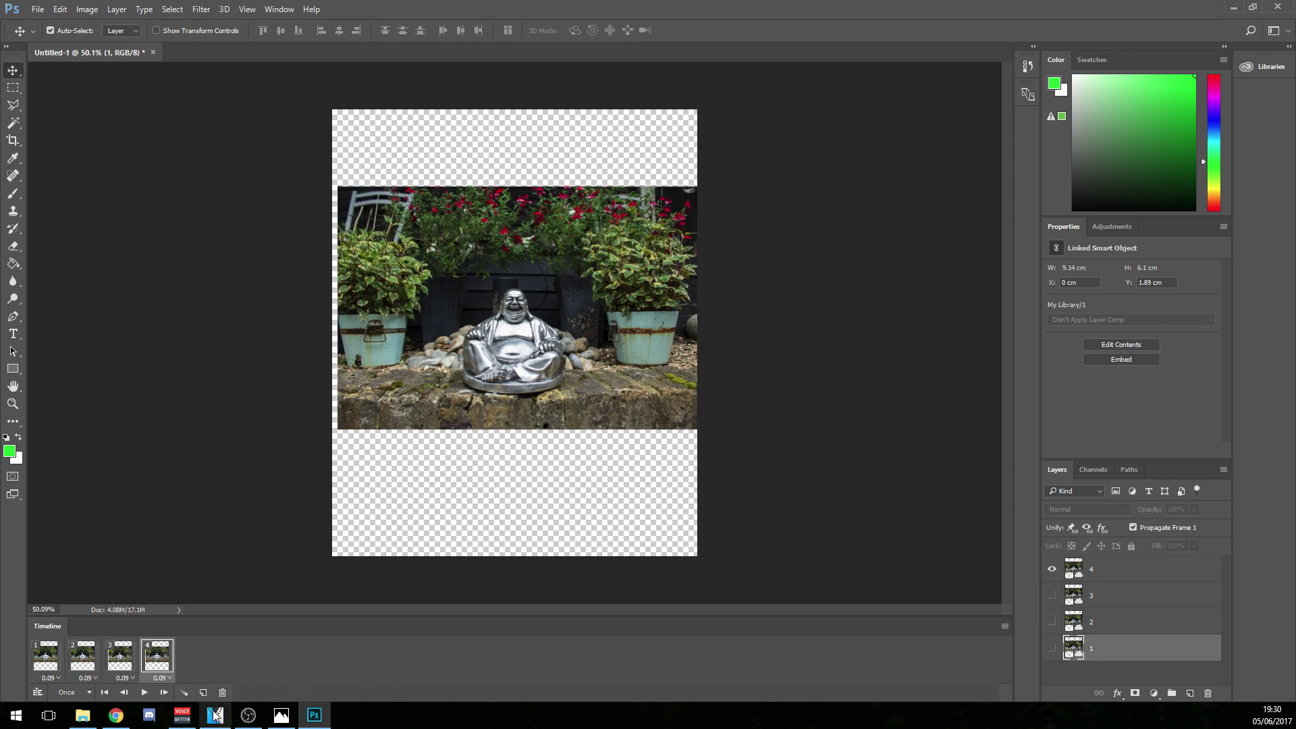
Add frames 5 and 6 showing only layer 3 and layer 2 again
click(204, 693)
click(1051, 596)
click(1051, 569)
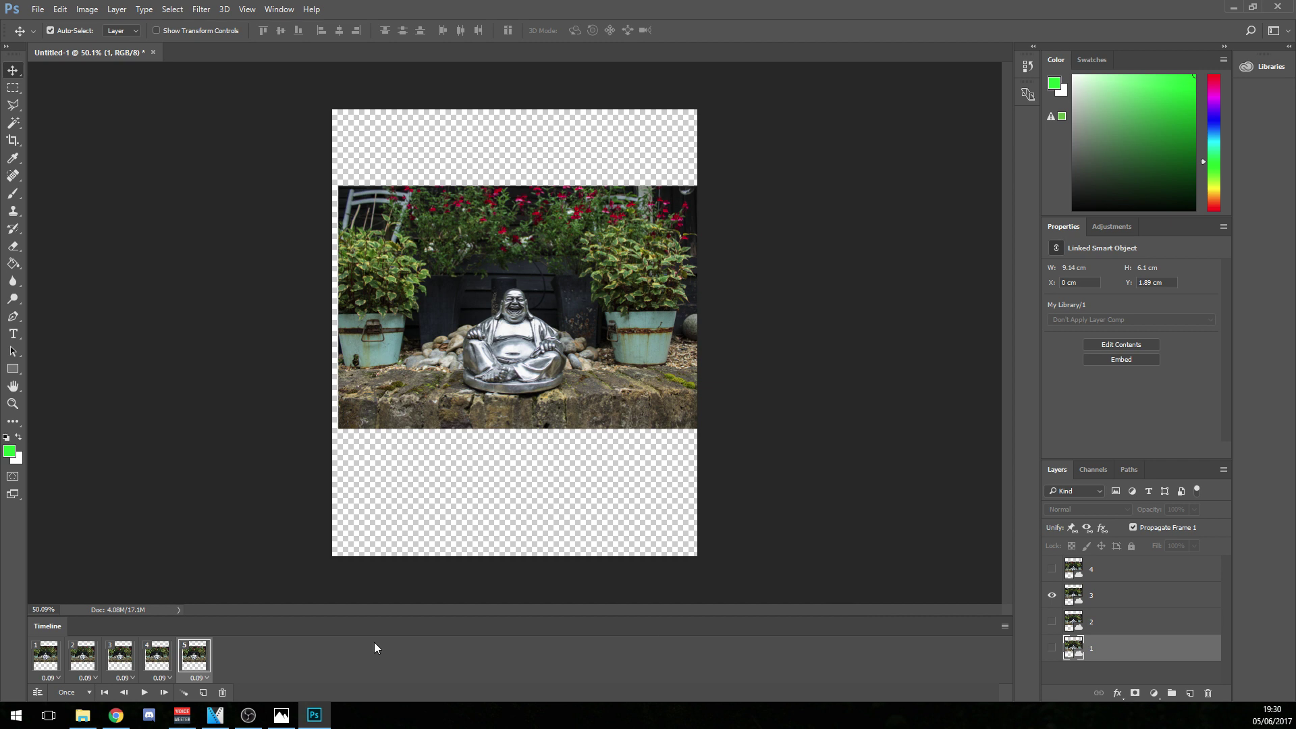
click(203, 693)
click(1051, 622)
click(1051, 595)
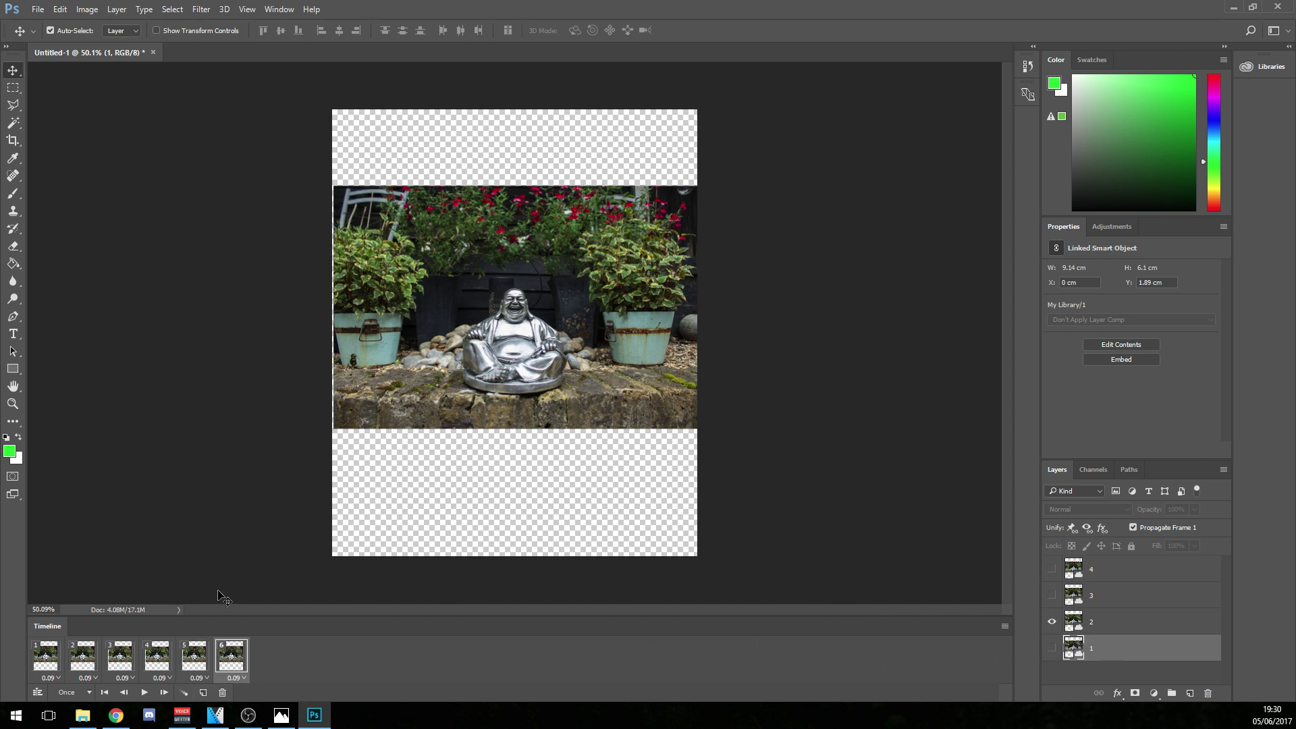
Set the animation to loop forever and preview its playback
click(46, 656)
click(70, 692)
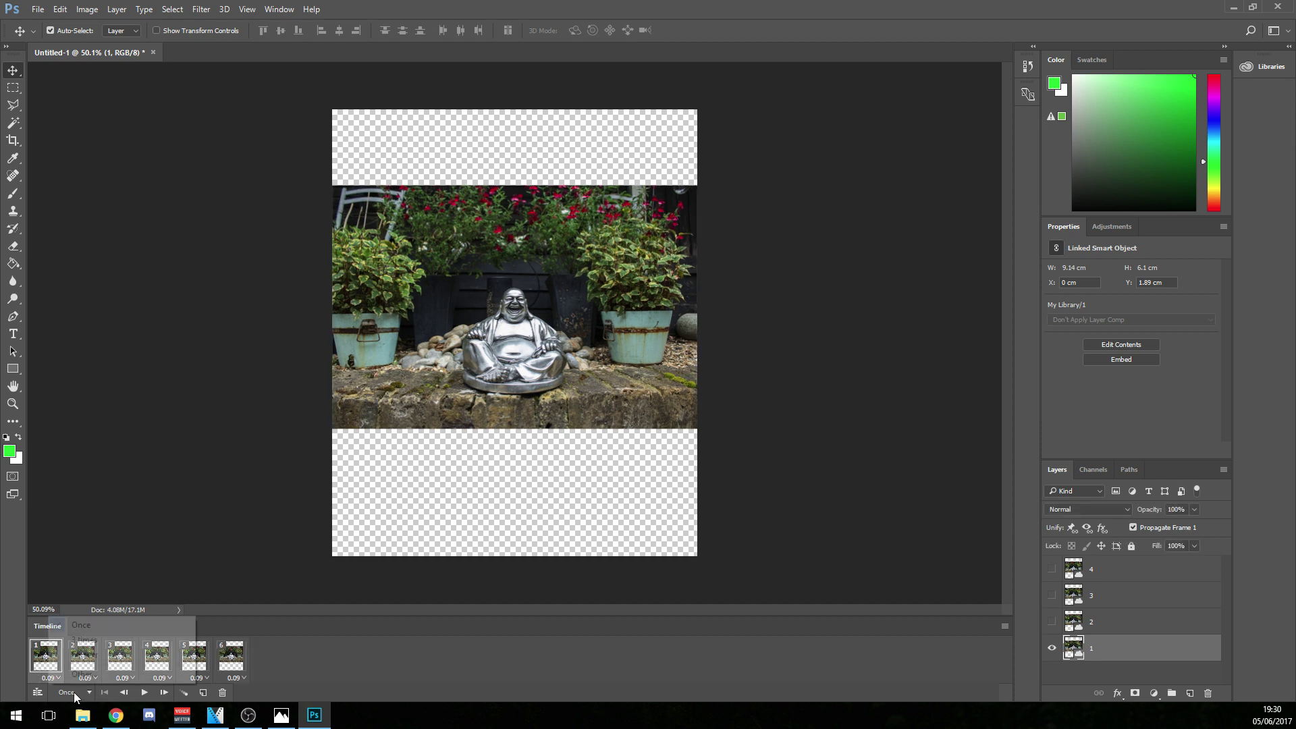
click(101, 656)
click(144, 692)
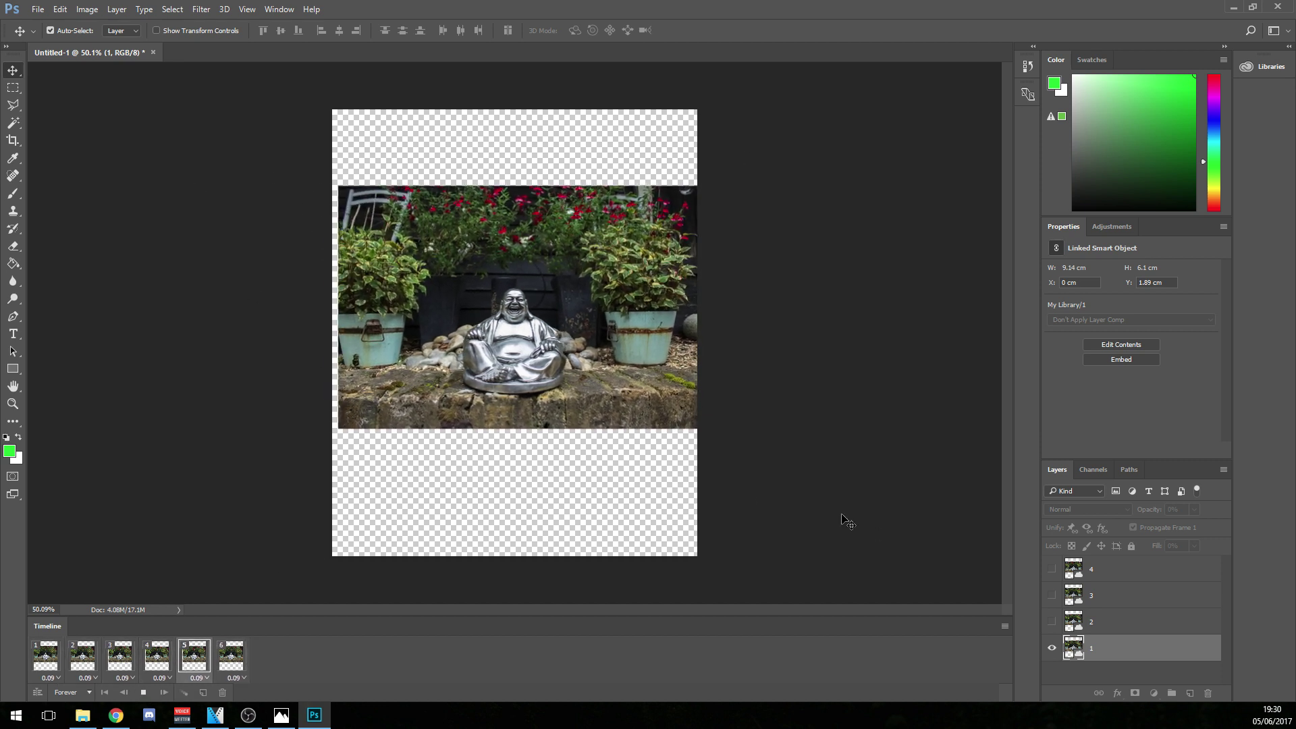
click(143, 692)
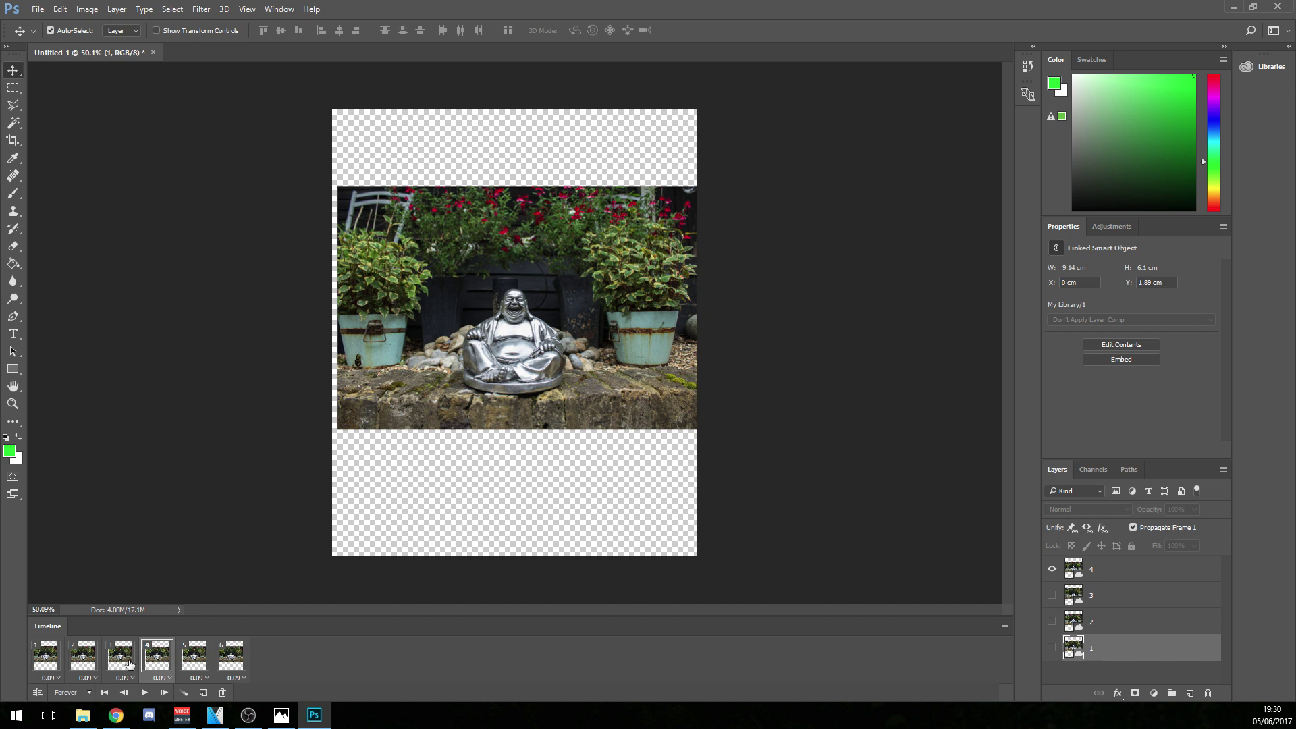
Crop the canvas to remove the transparent areas around the statue
click(13, 139)
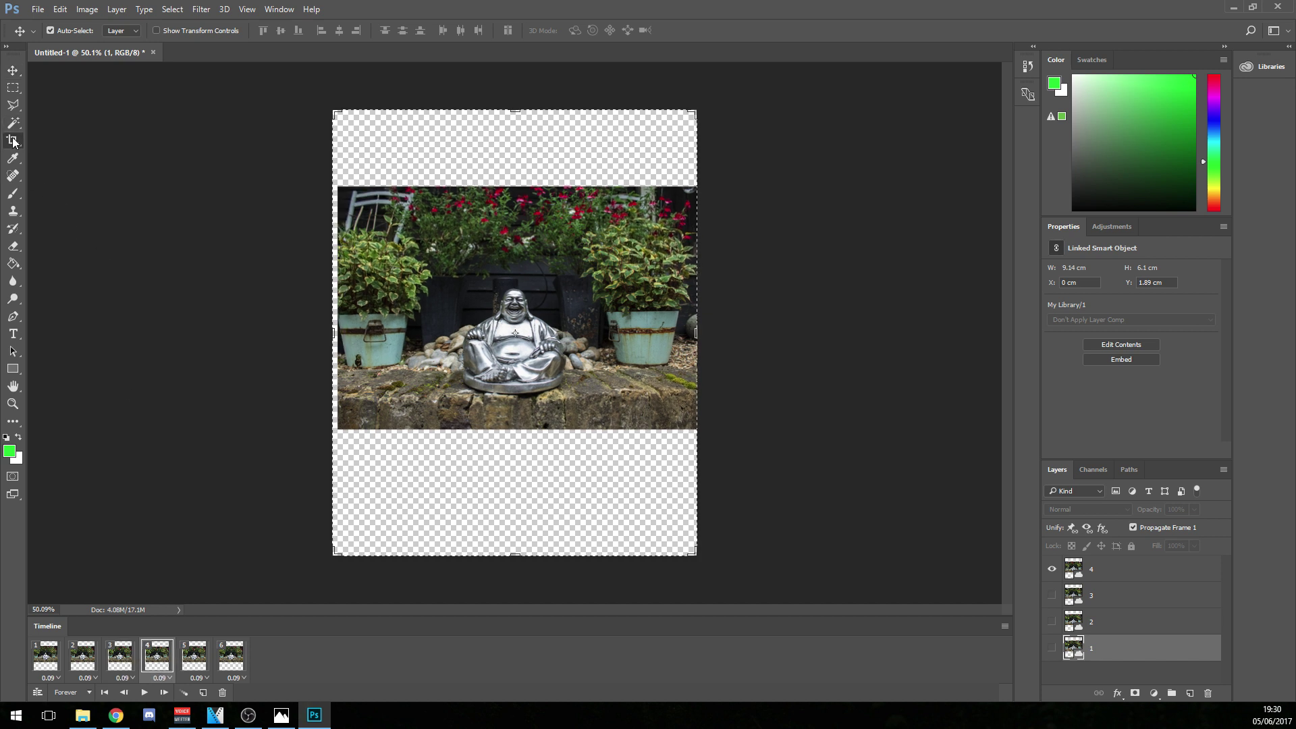
drag(335, 112, 353, 134)
drag(500, 140, 500, 113)
drag(685, 523, 683, 454)
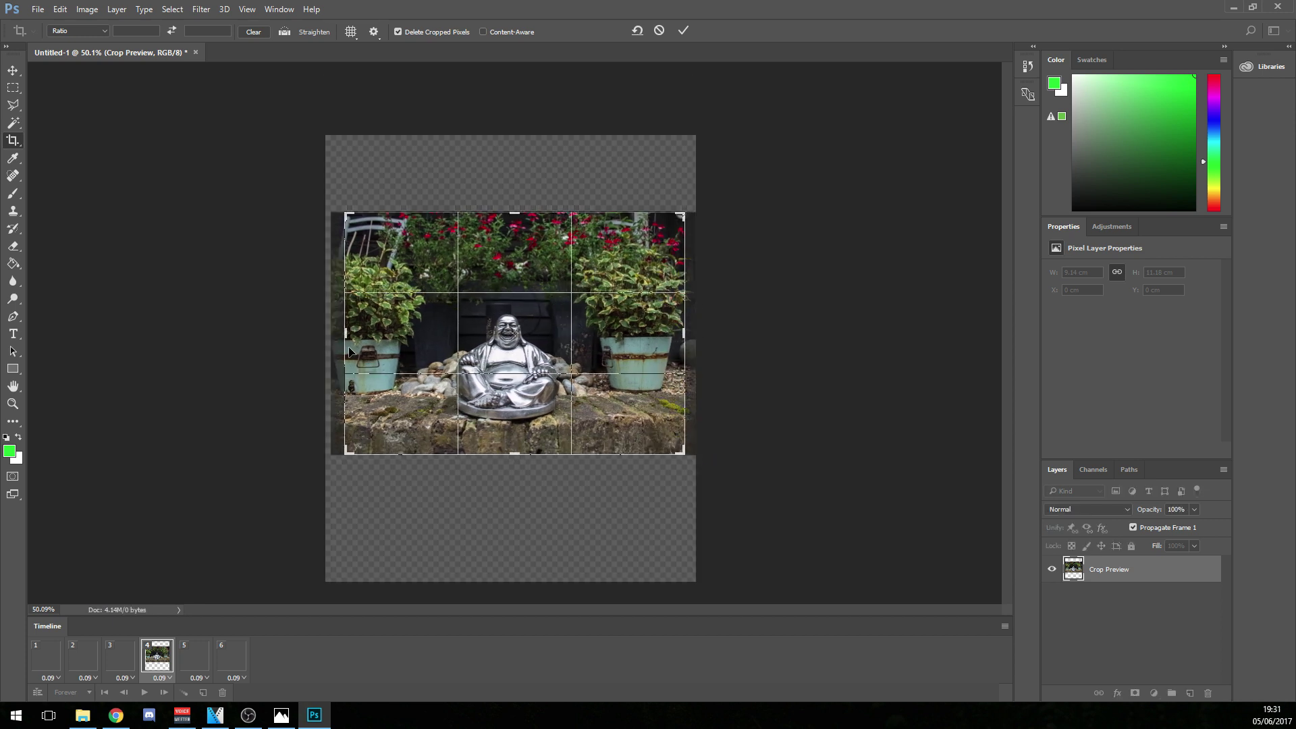
drag(351, 334, 341, 334)
drag(499, 350, 501, 350)
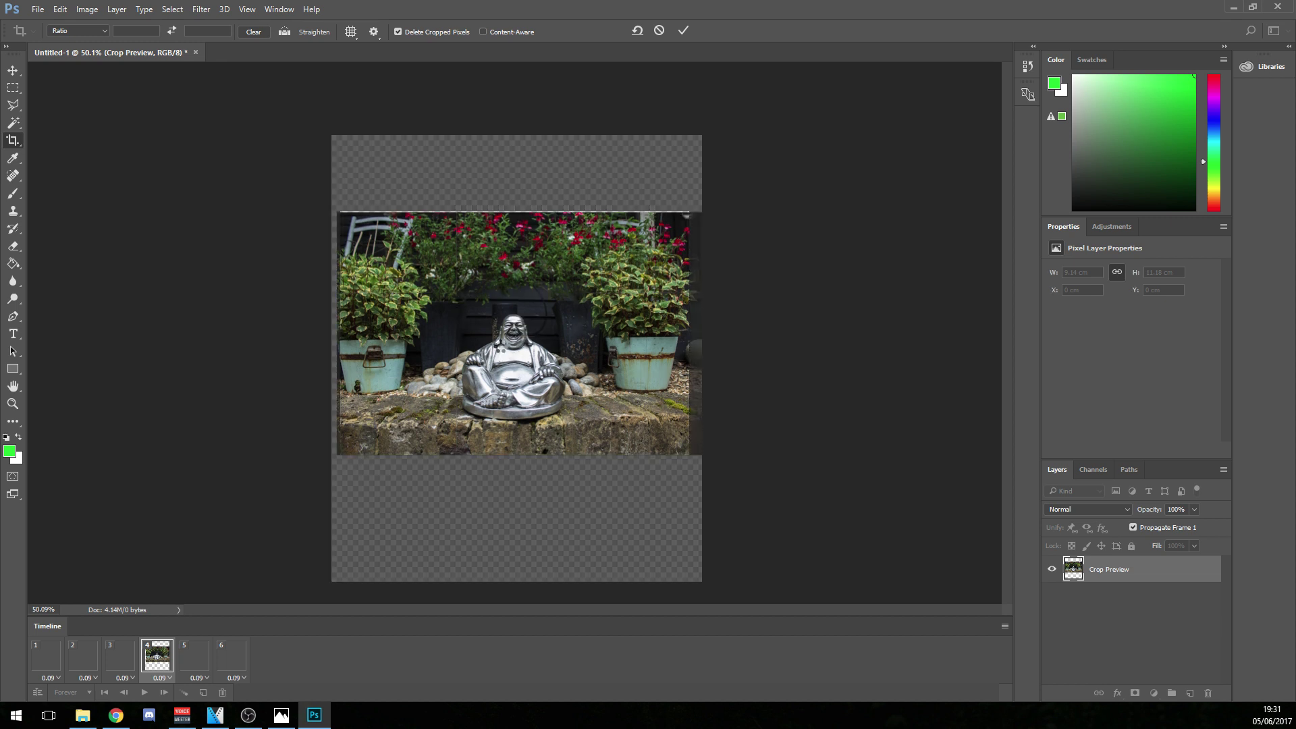
key(Return)
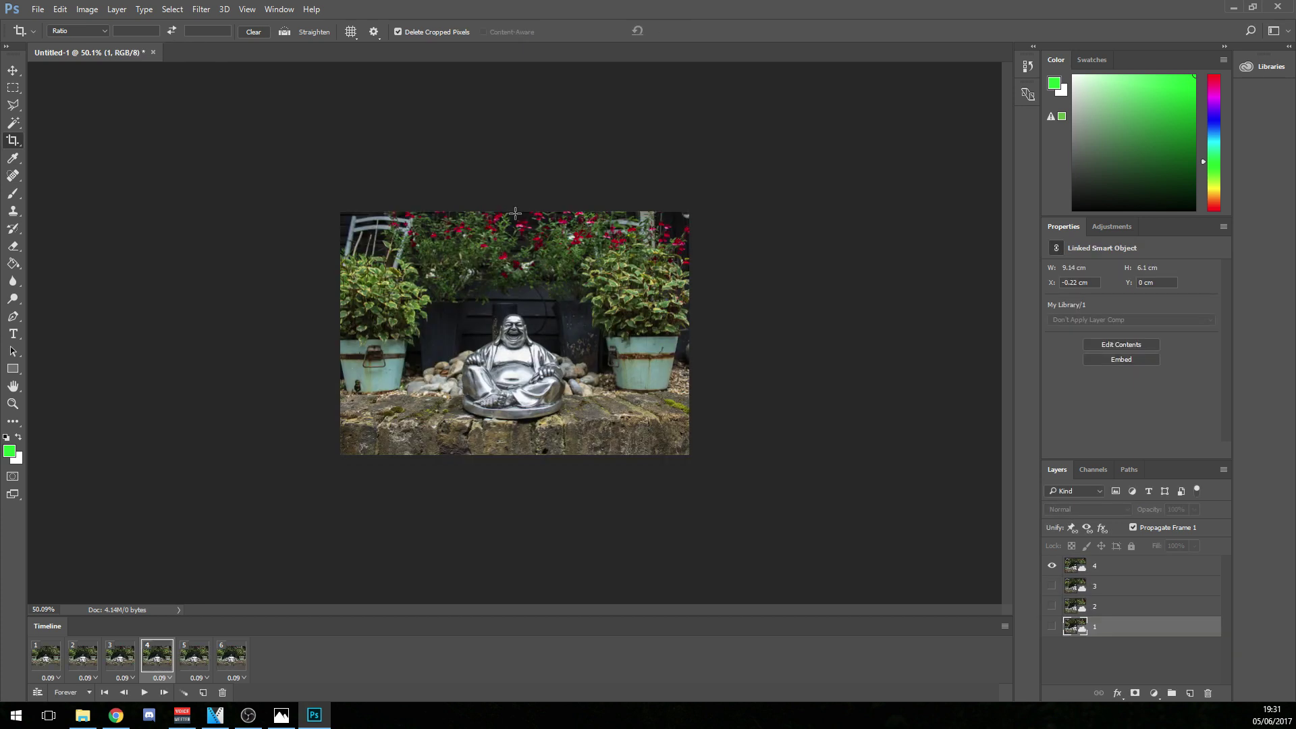
Step through the six frames and play the animation to check the cropped result
click(199, 662)
click(233, 660)
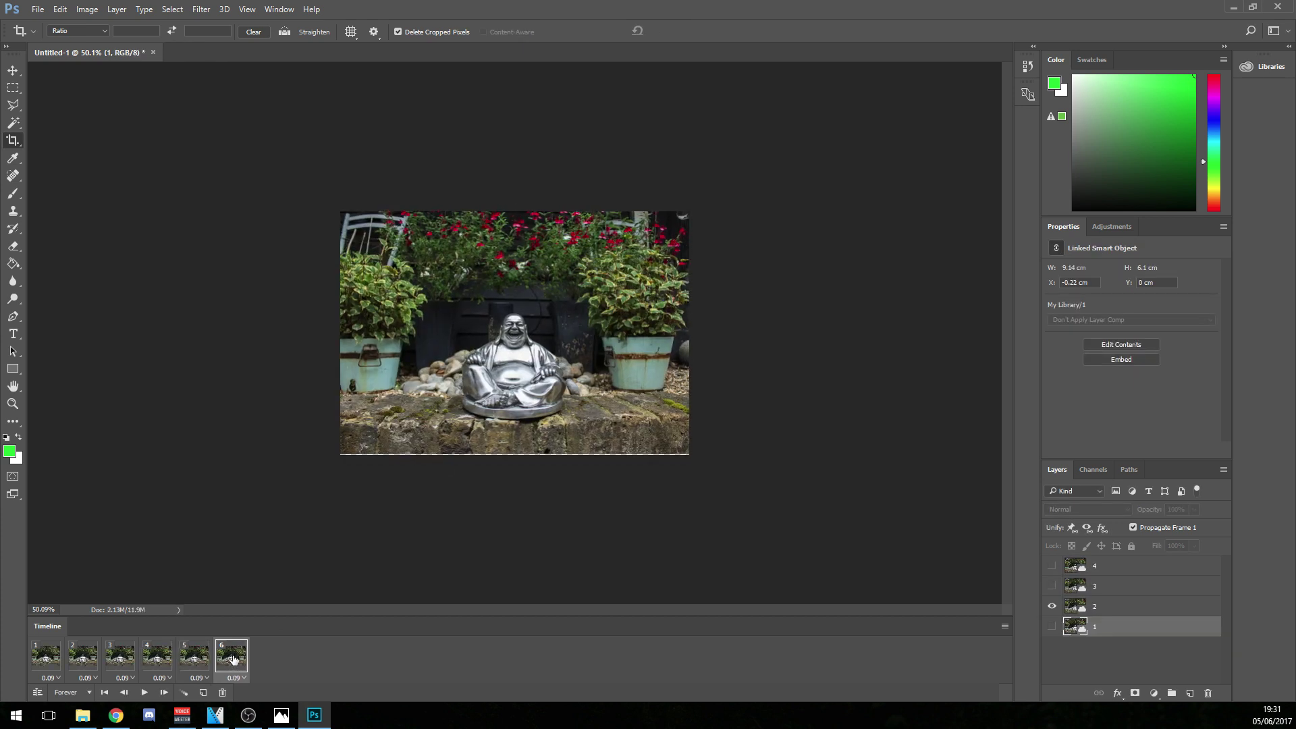
click(189, 661)
click(238, 657)
click(144, 692)
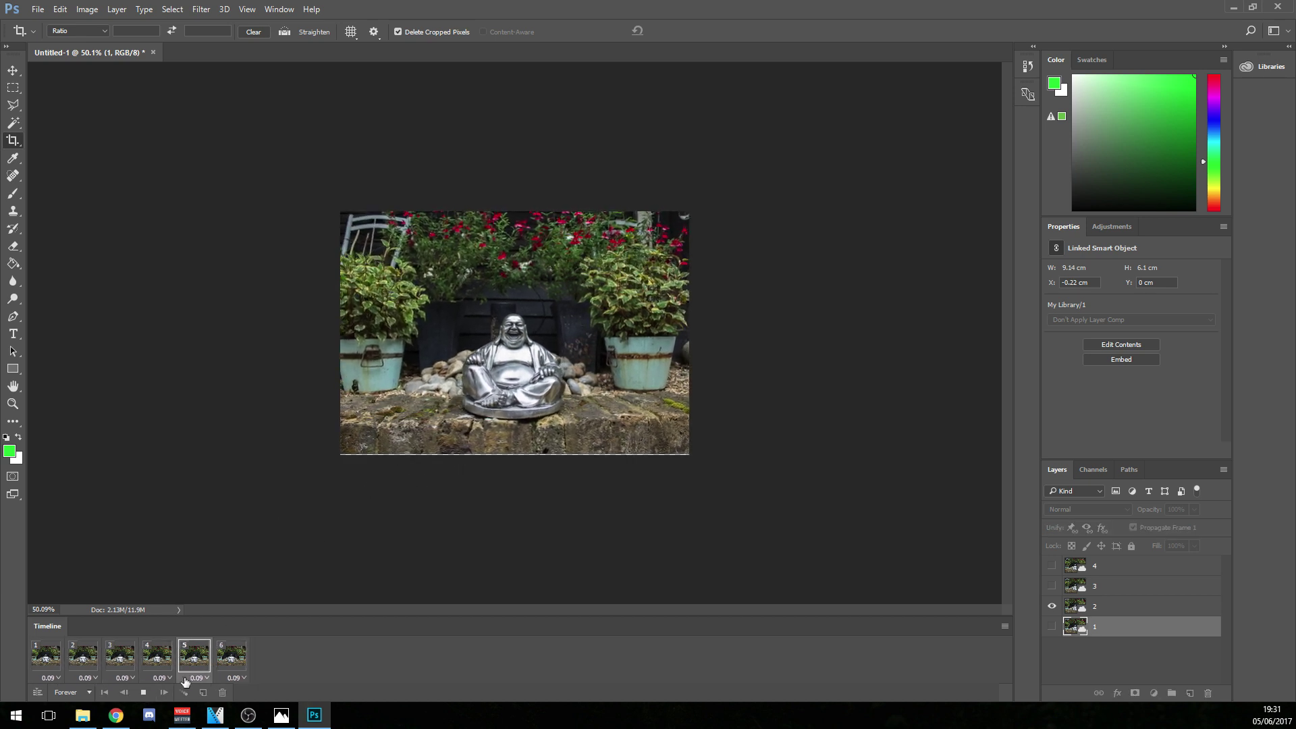
click(144, 692)
Trim the crop slightly at the bottom edge and play the animation again
click(493, 438)
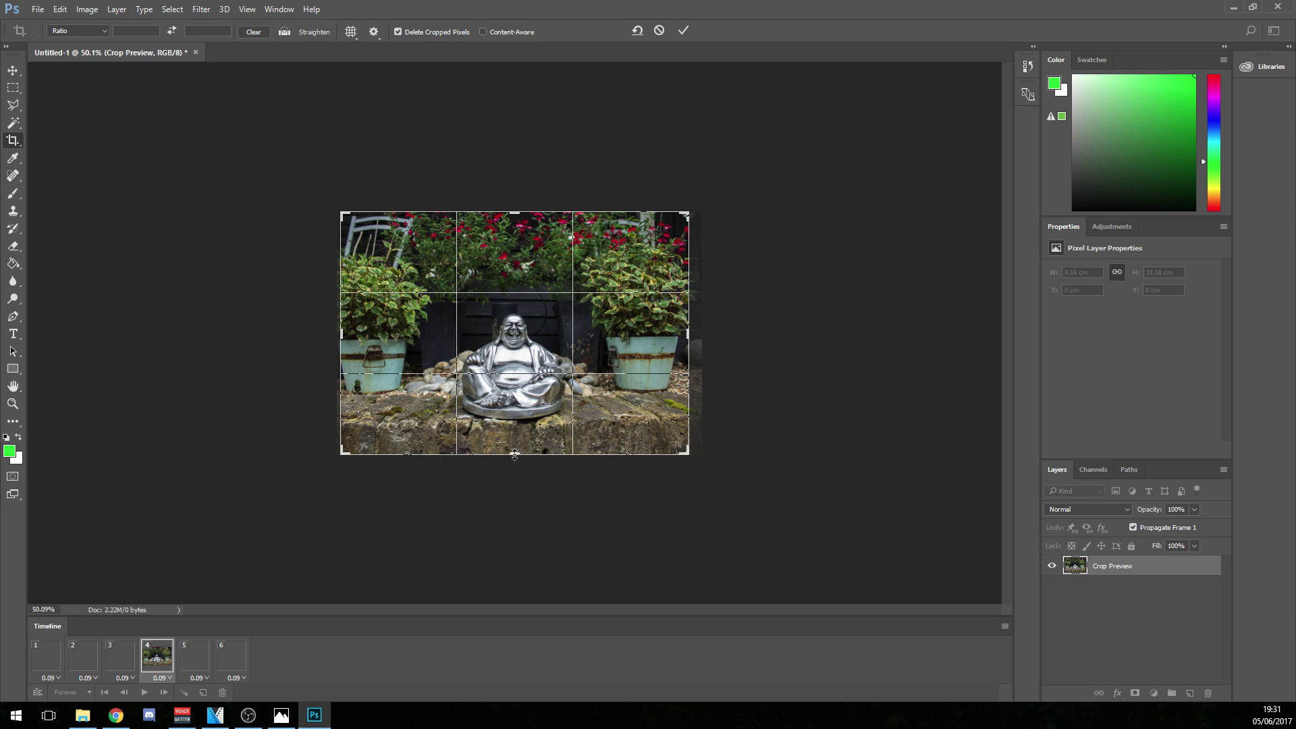
drag(514, 453, 515, 452)
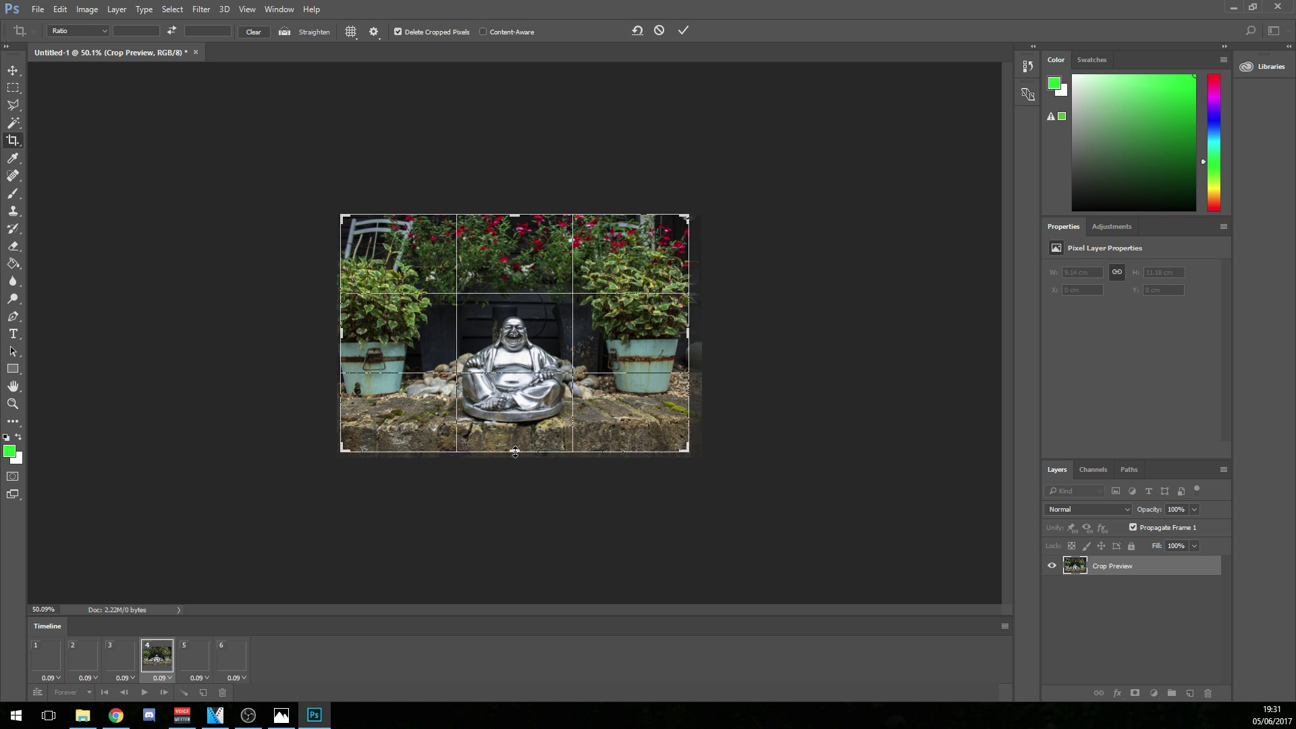
key(Return)
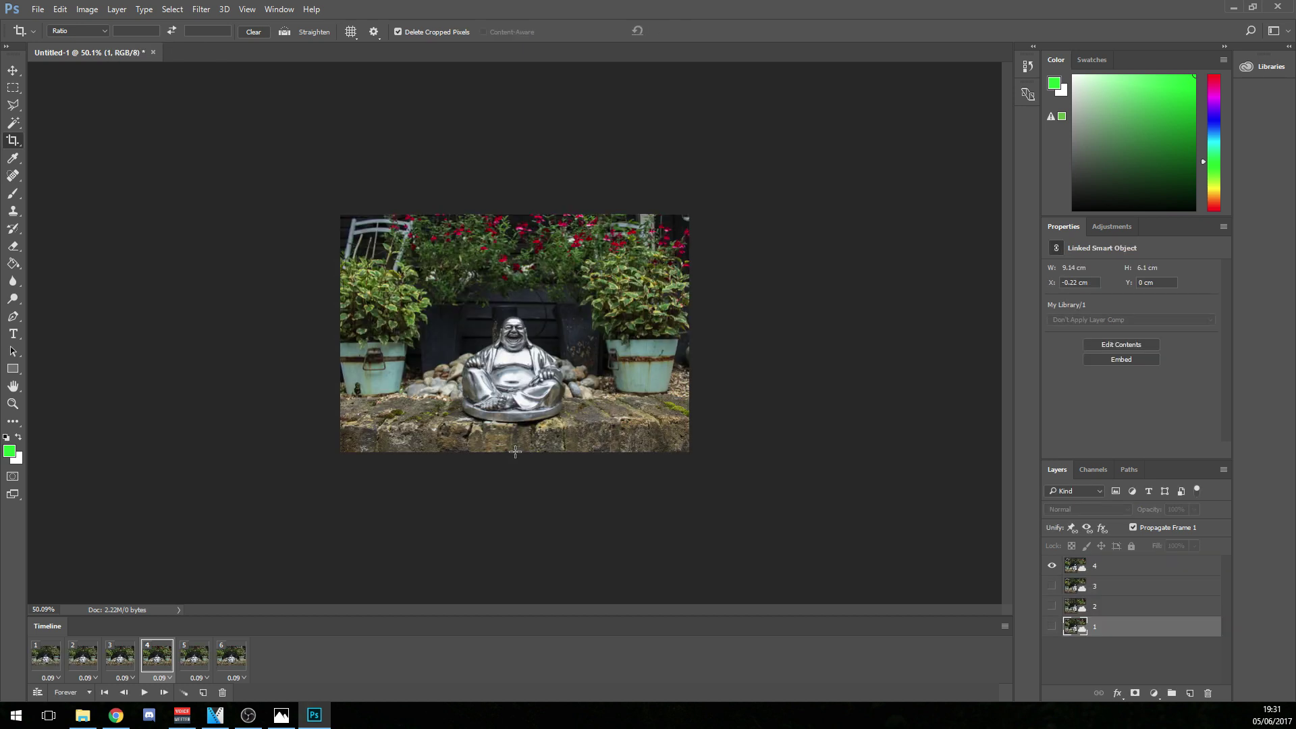
click(144, 693)
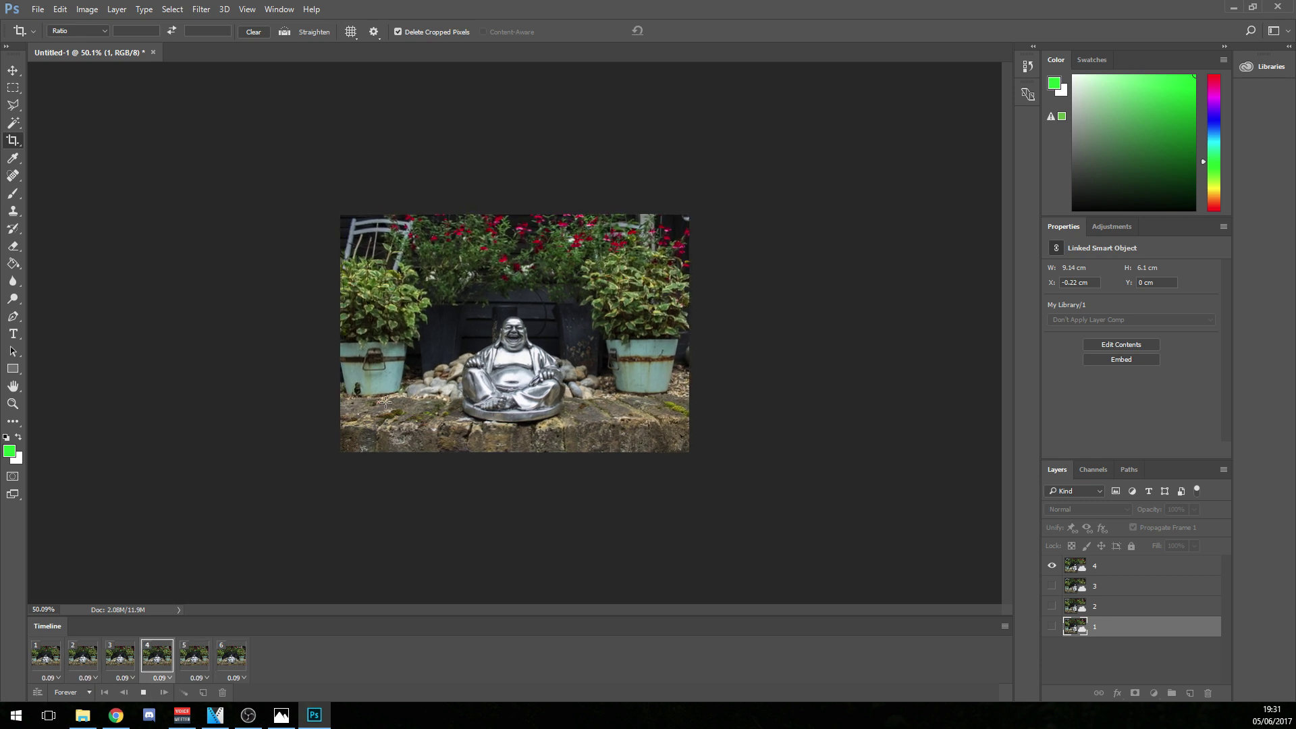
Stop playback and save the document as tutorial.psd in Photoshop format
click(143, 692)
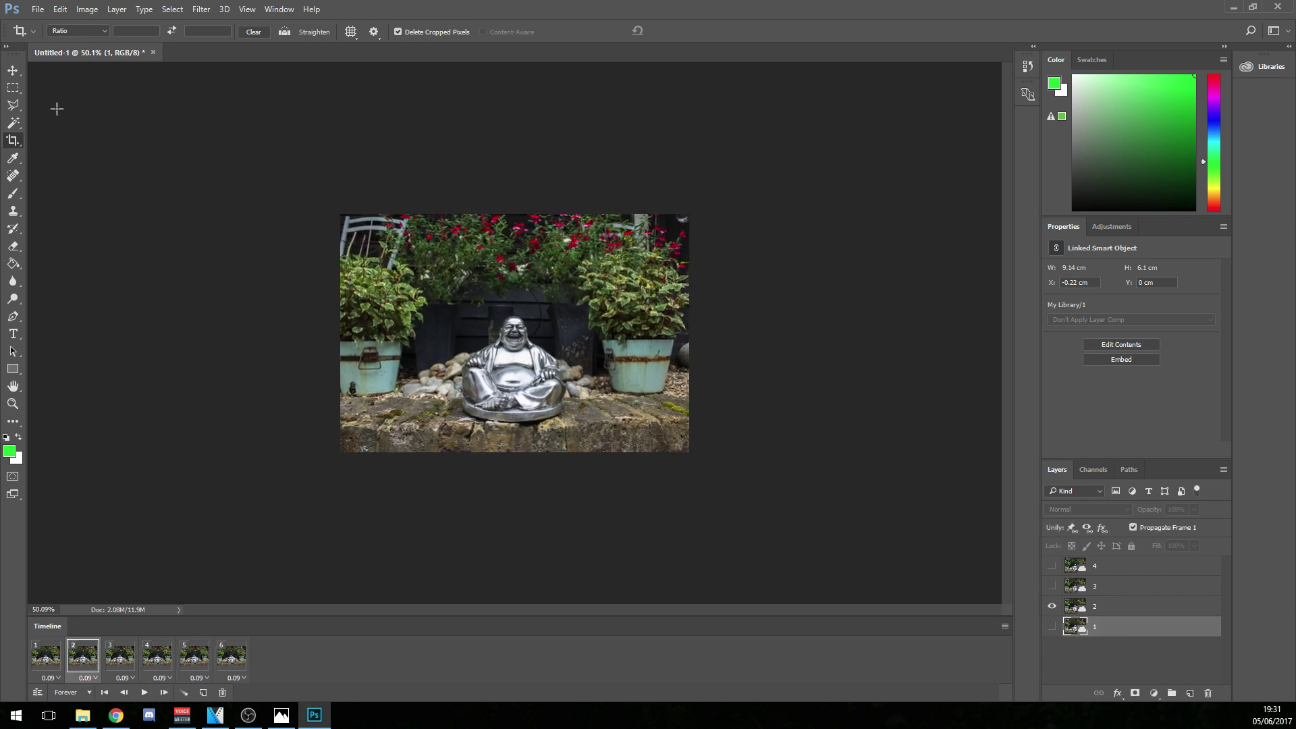
click(38, 9)
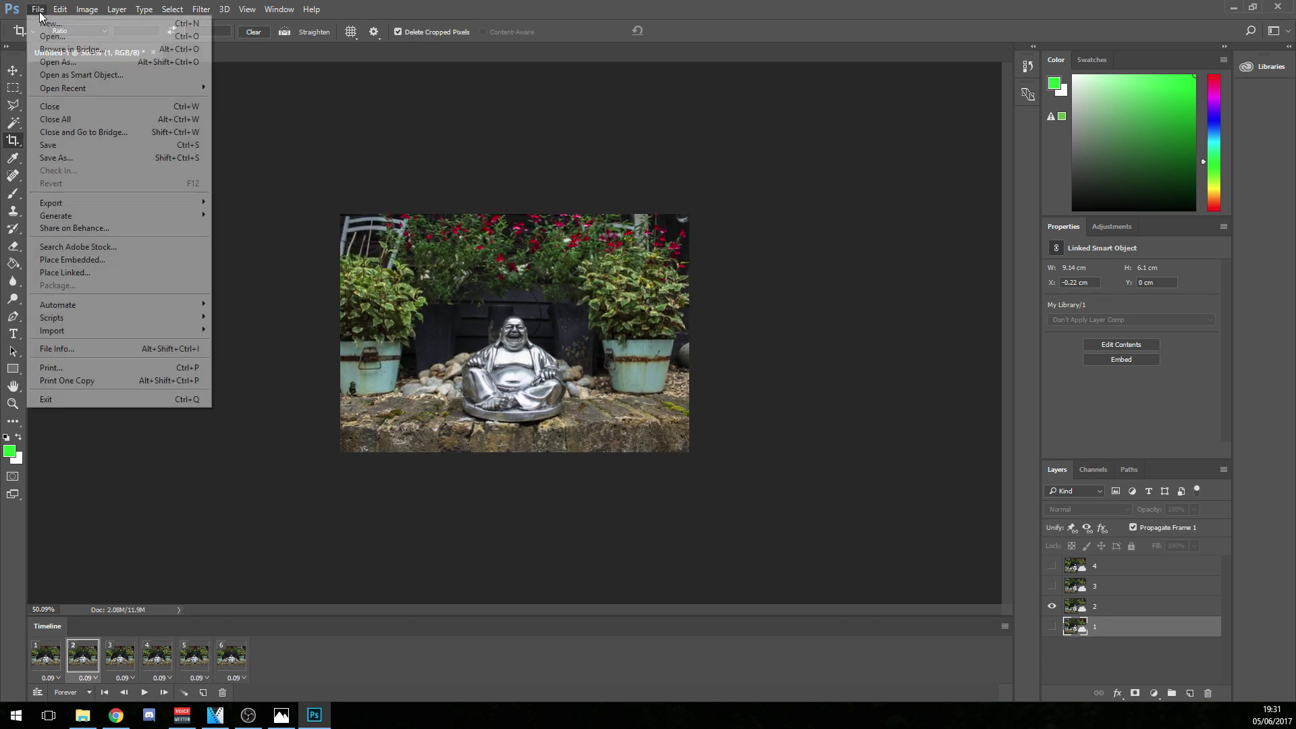
click(70, 158)
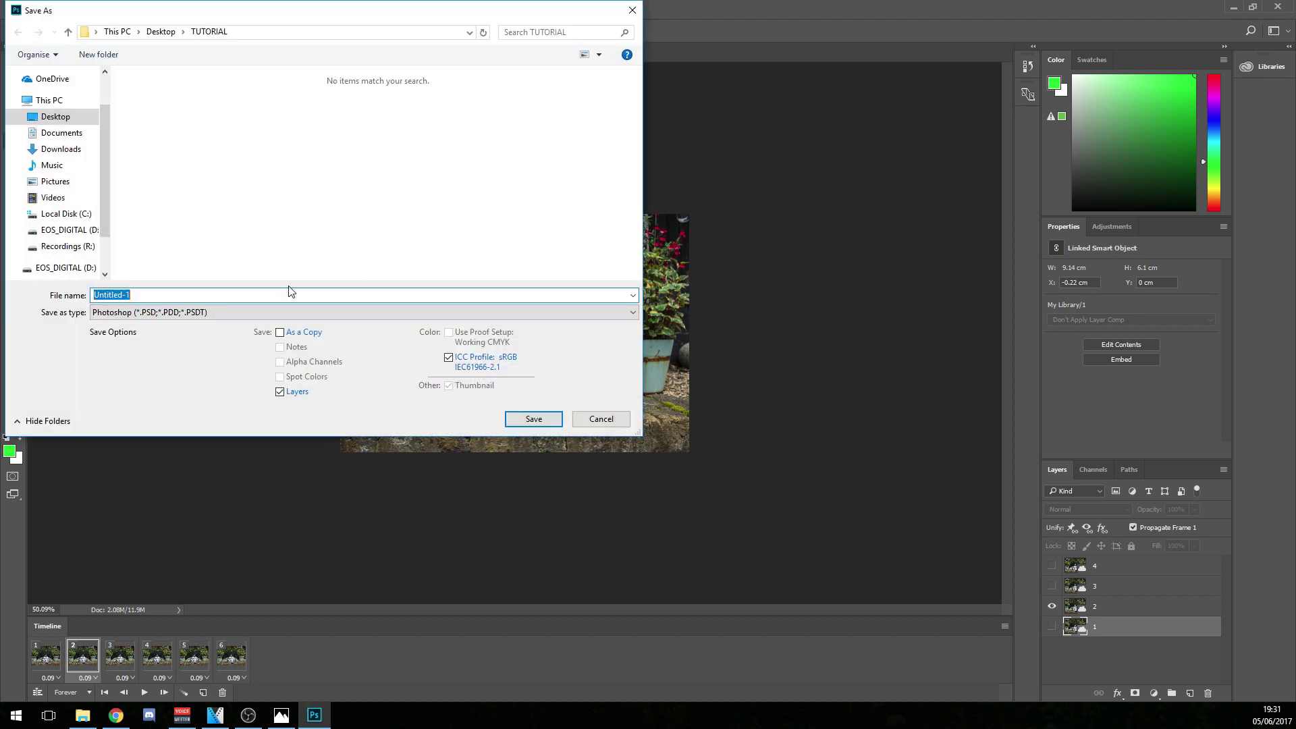
text(tutorial)
key(Return)
click(807, 217)
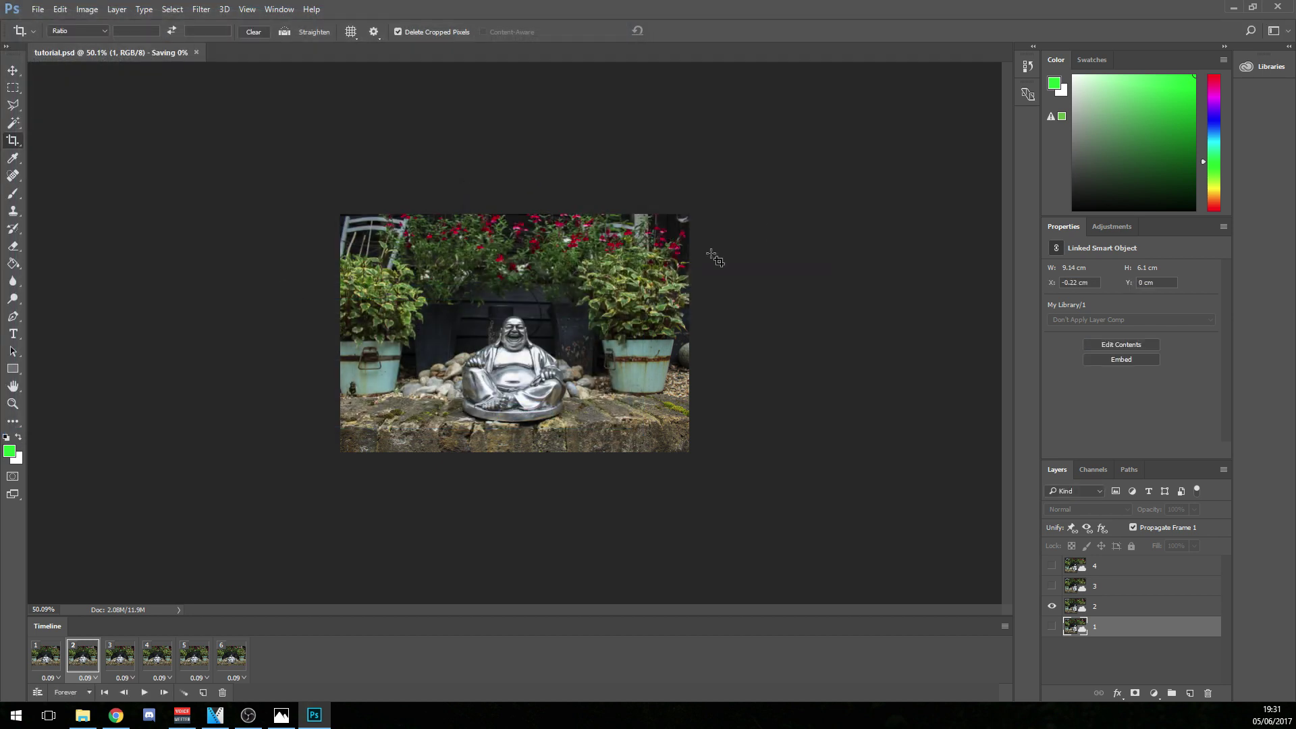
click(45, 654)
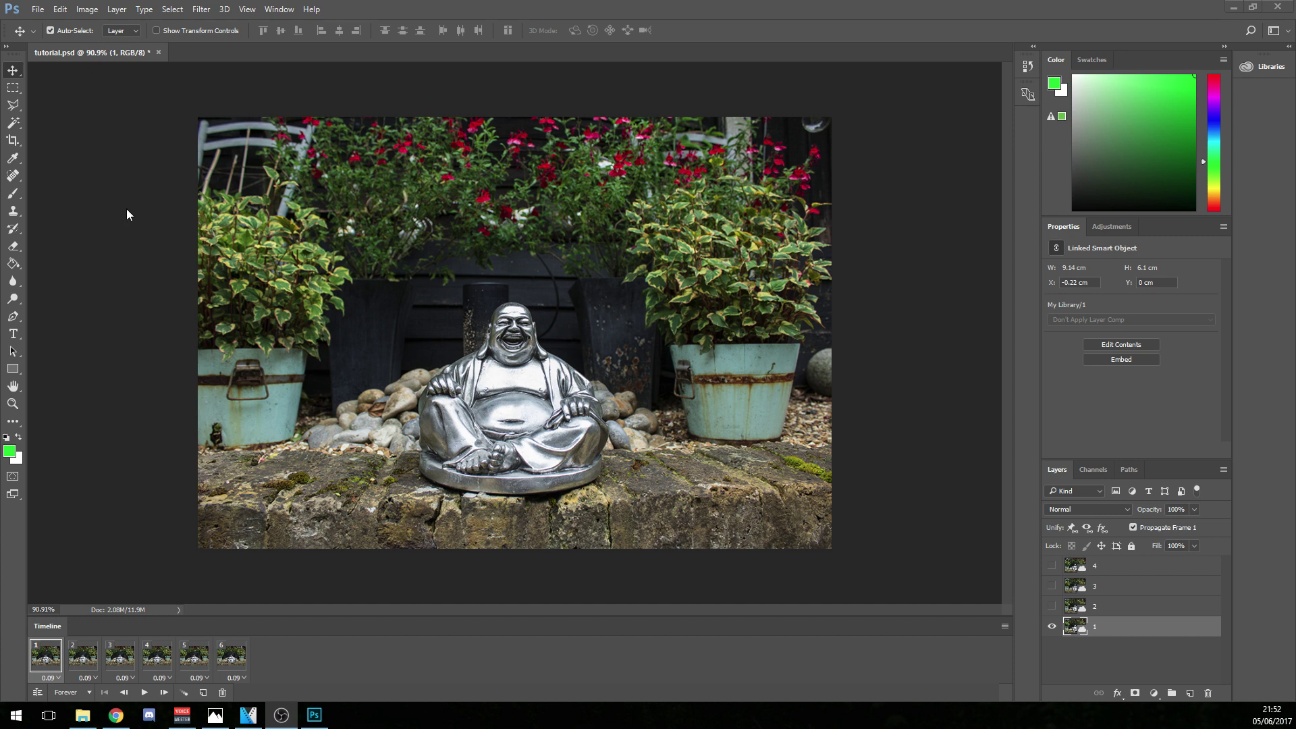
Open Save for Web (Legacy) and review the GIF settings, keeping Bicubic resampling and Forever looping
click(38, 10)
click(38, 10)
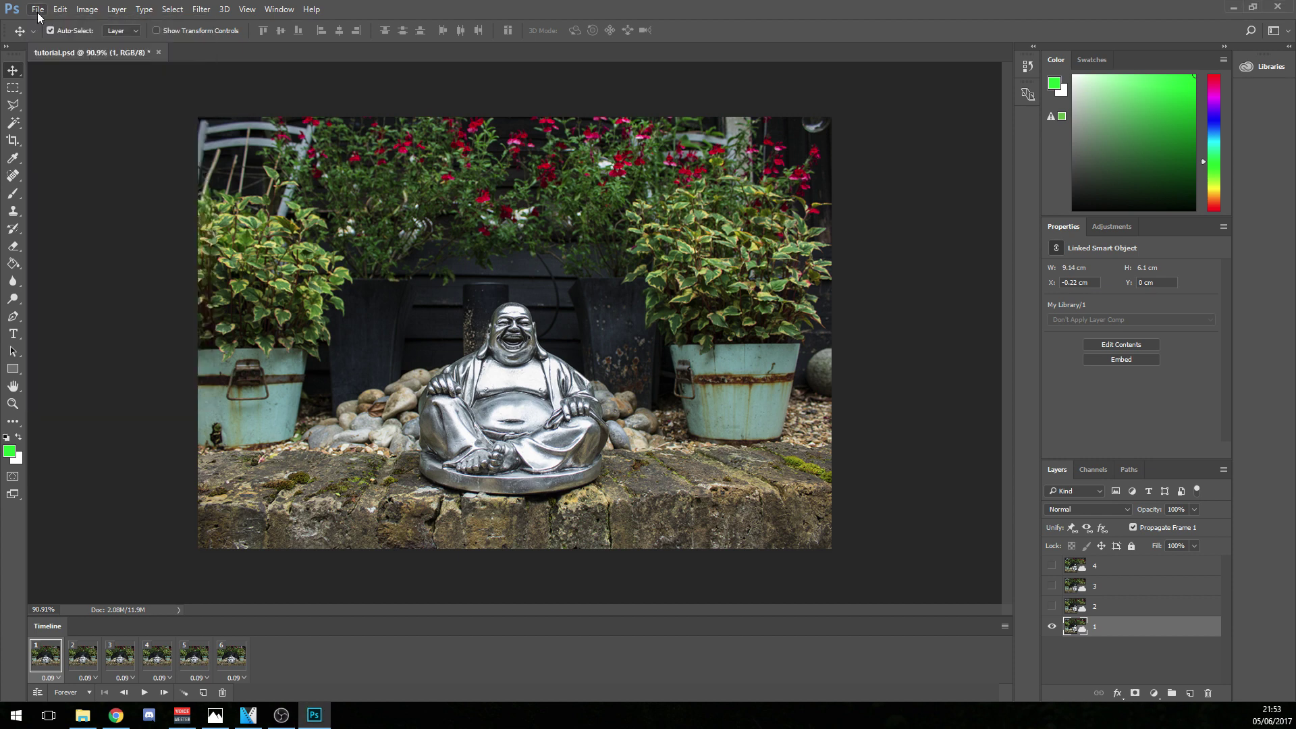
click(38, 9)
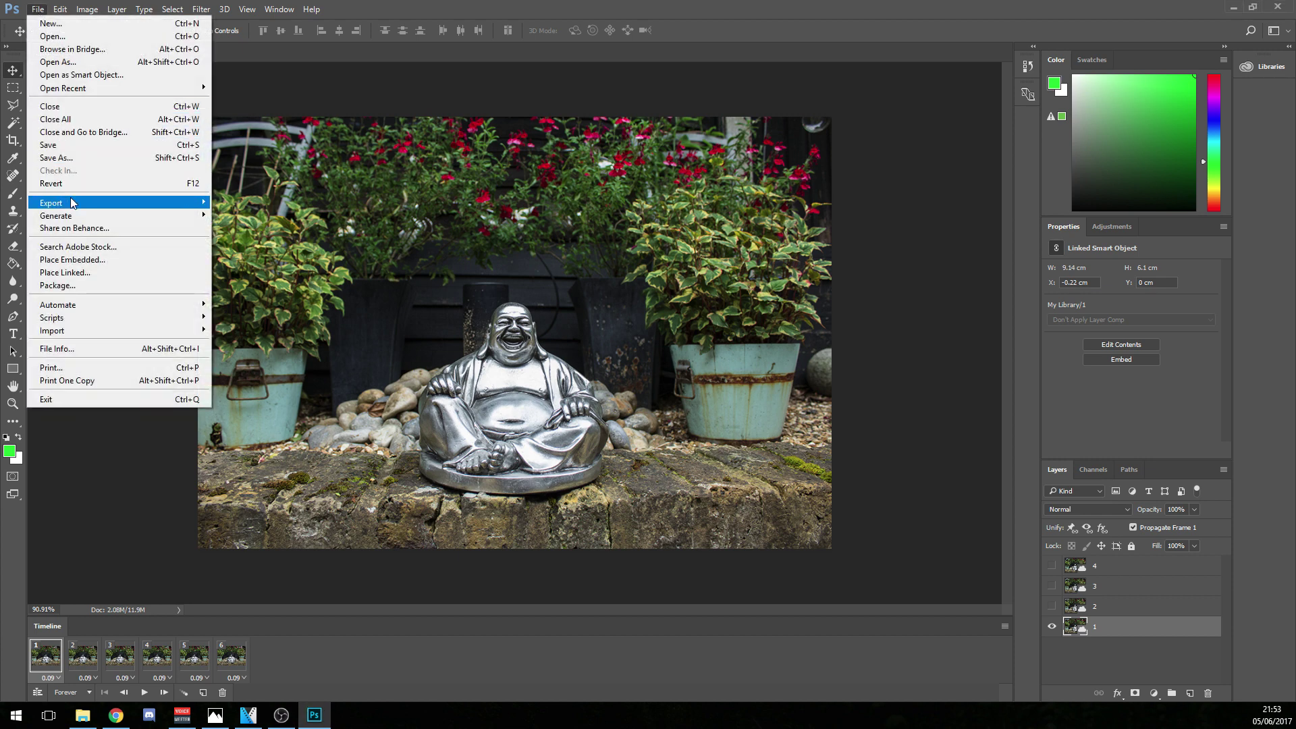
mouse_move(74, 205)
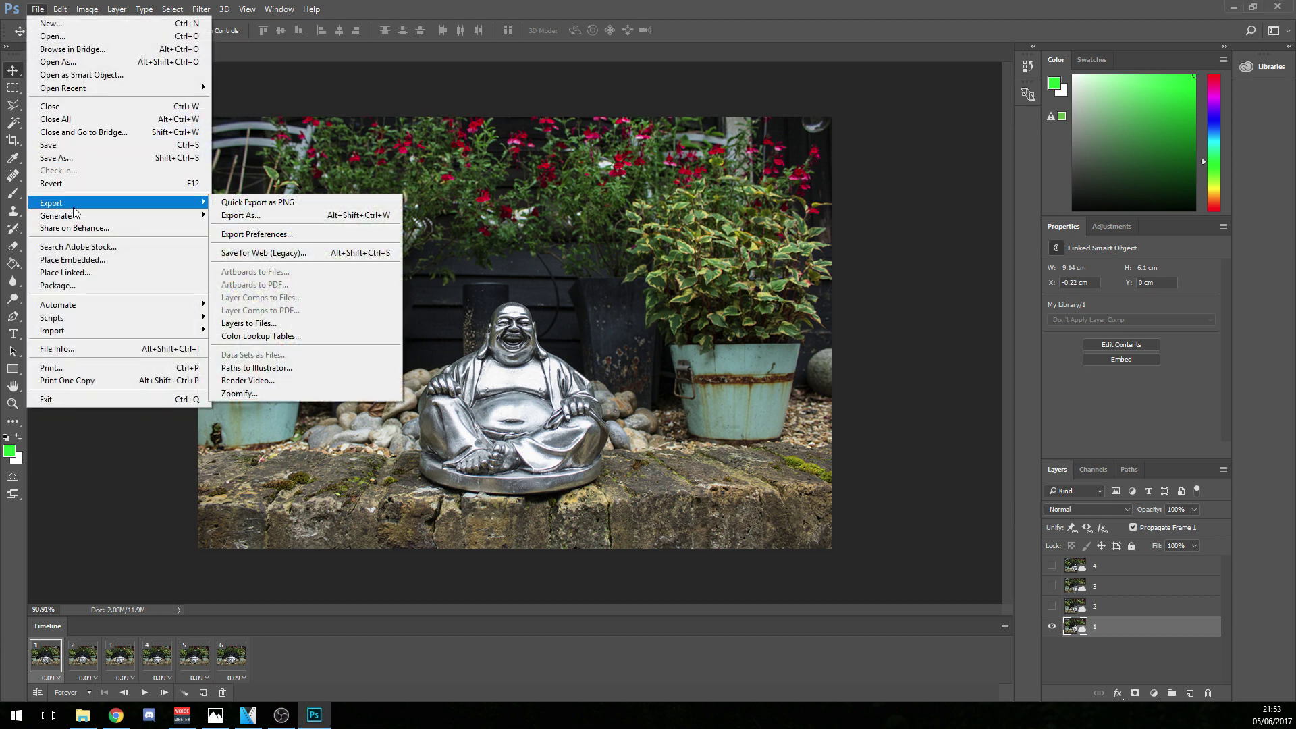
click(260, 254)
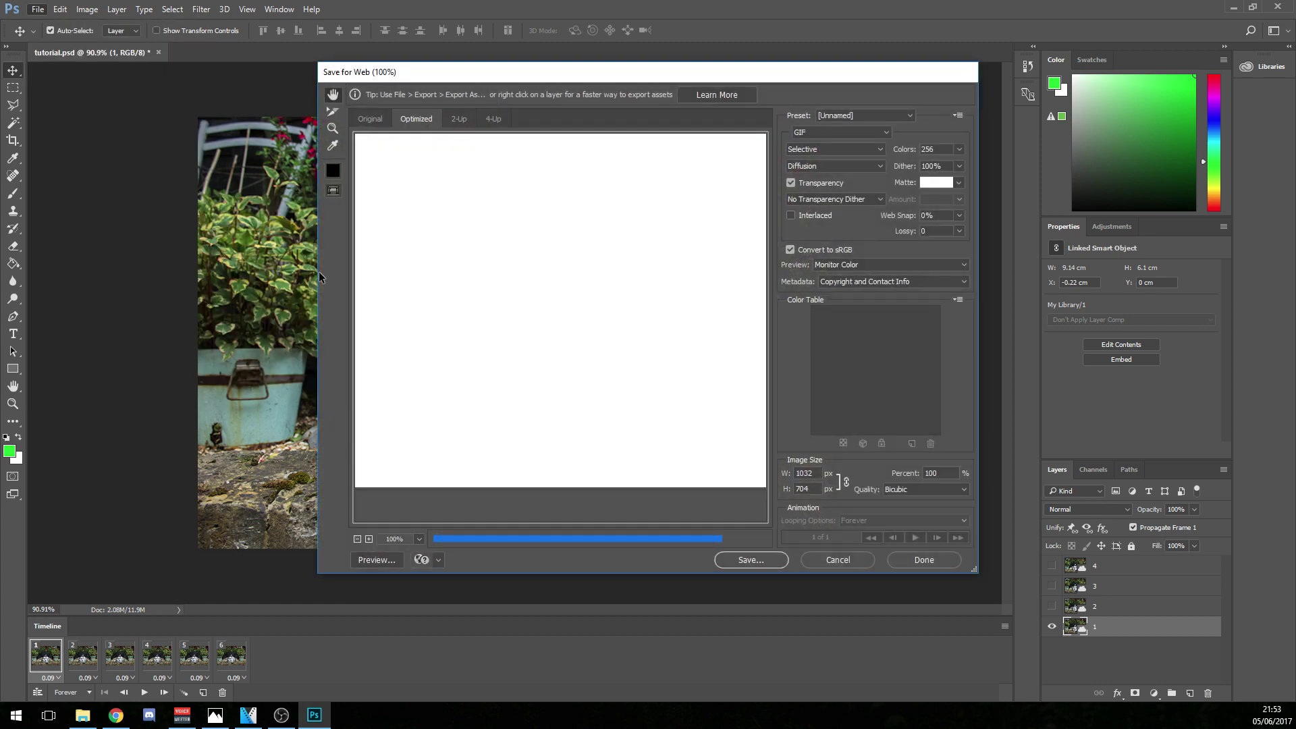
click(763, 560)
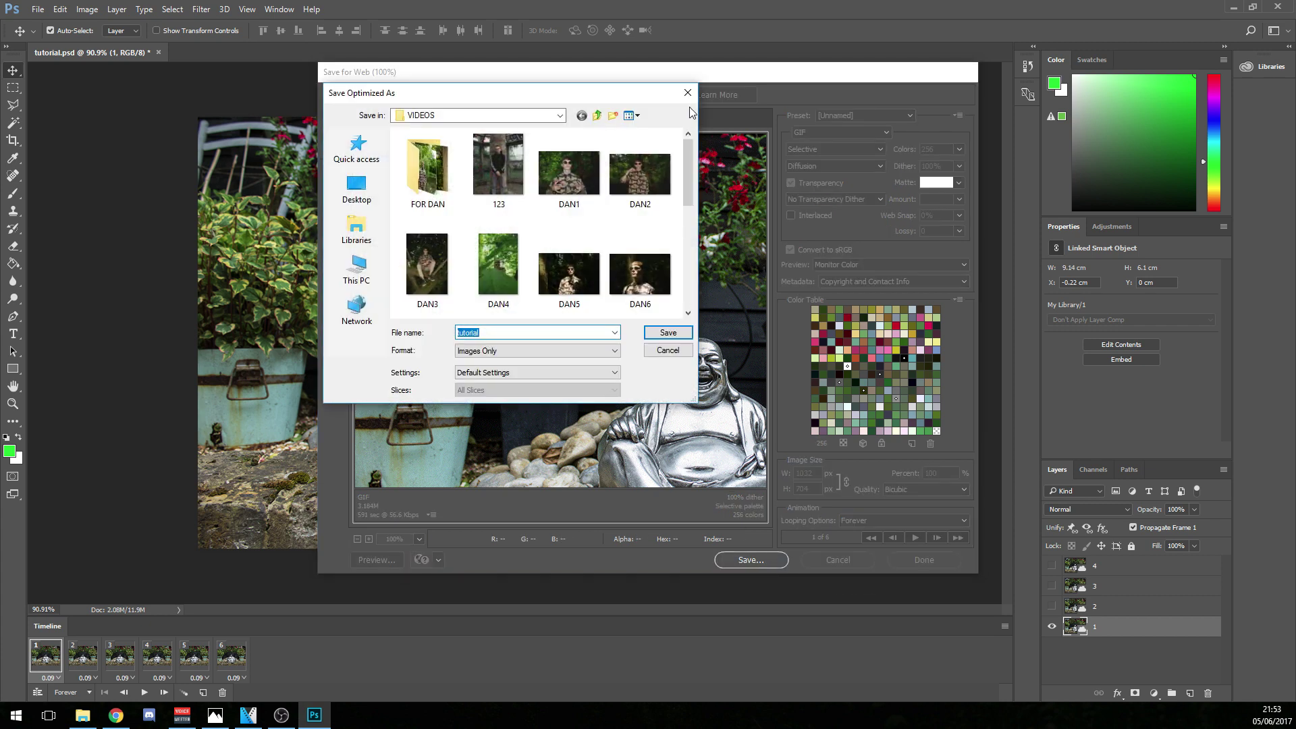
click(687, 93)
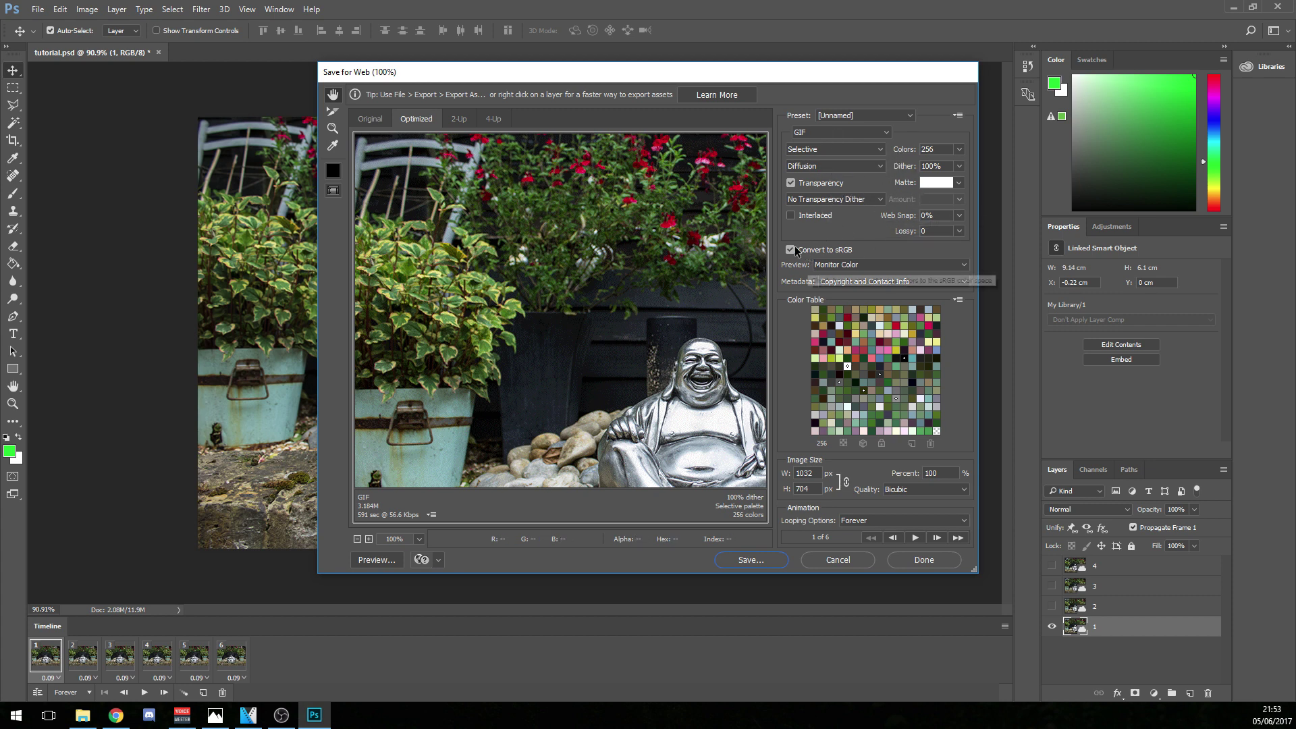
click(869, 201)
click(837, 213)
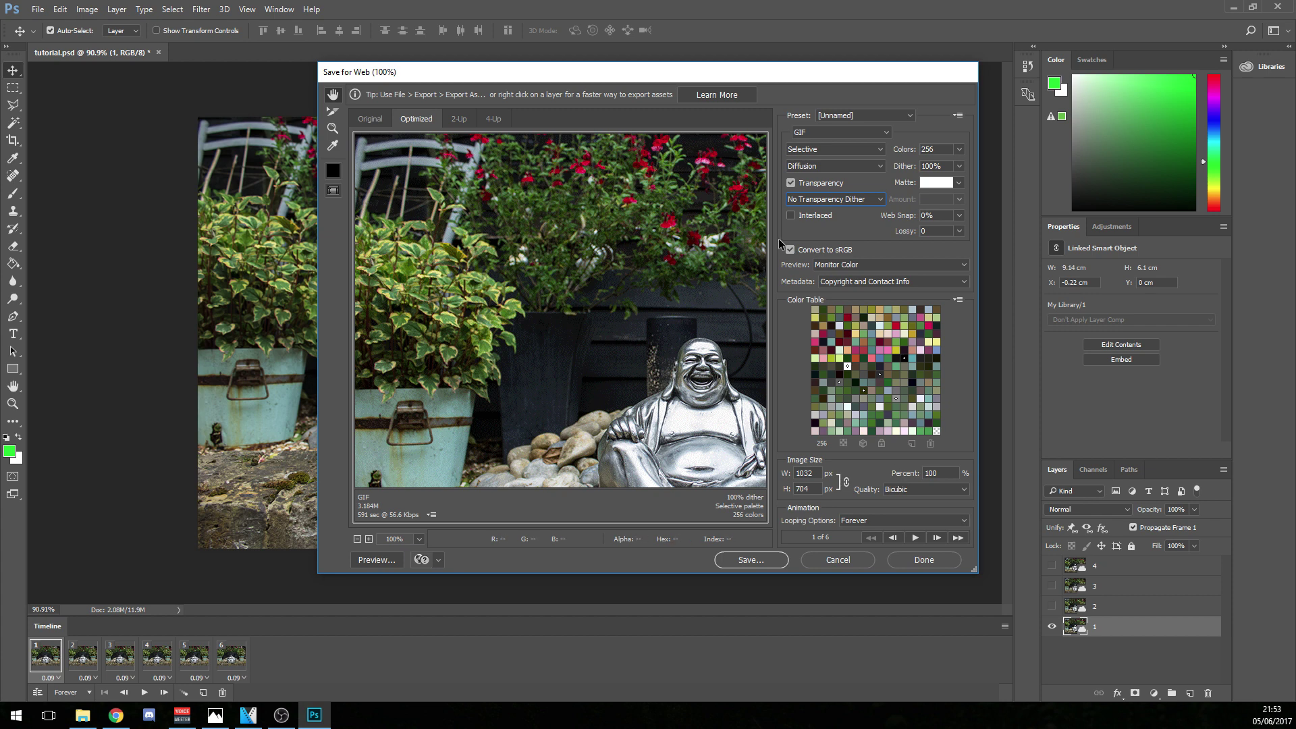
click(912, 492)
click(916, 492)
Save the GIF as tutorial.gif into the Desktop's TUTORIAL folder
click(754, 560)
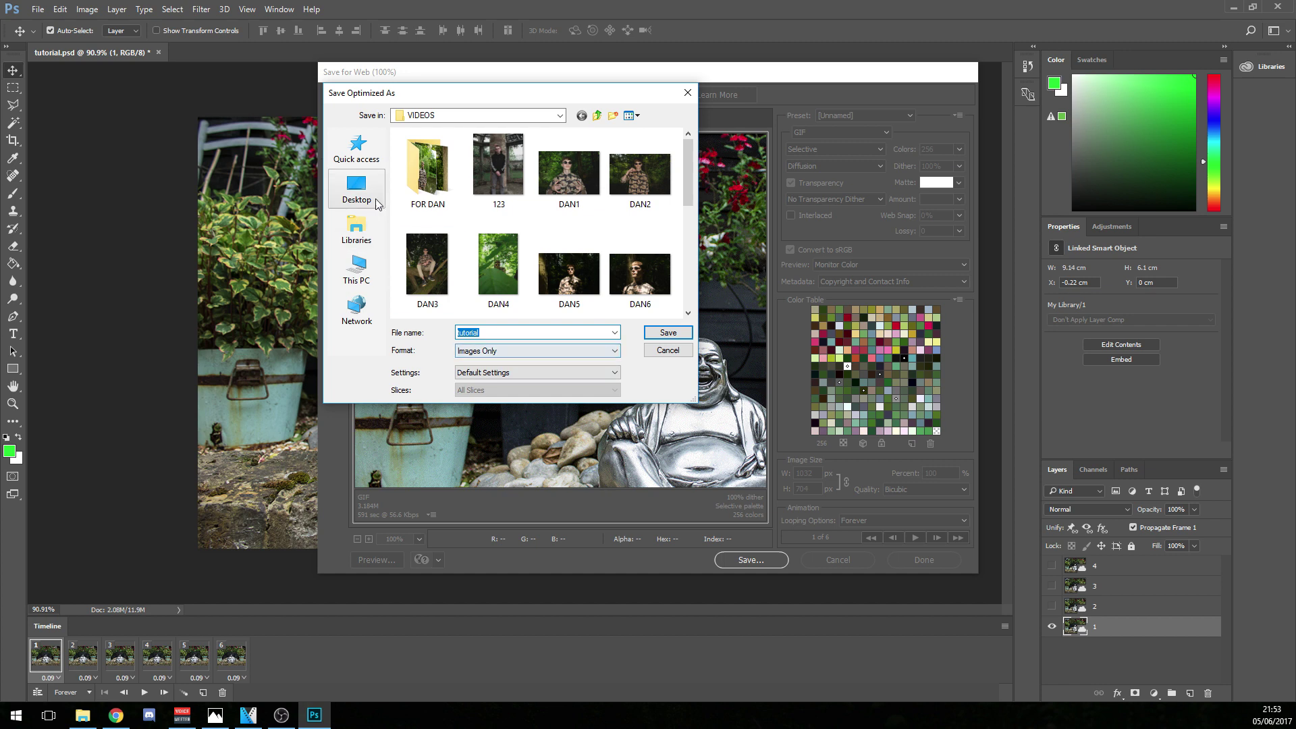
click(356, 188)
scroll(446, 215, down, 5)
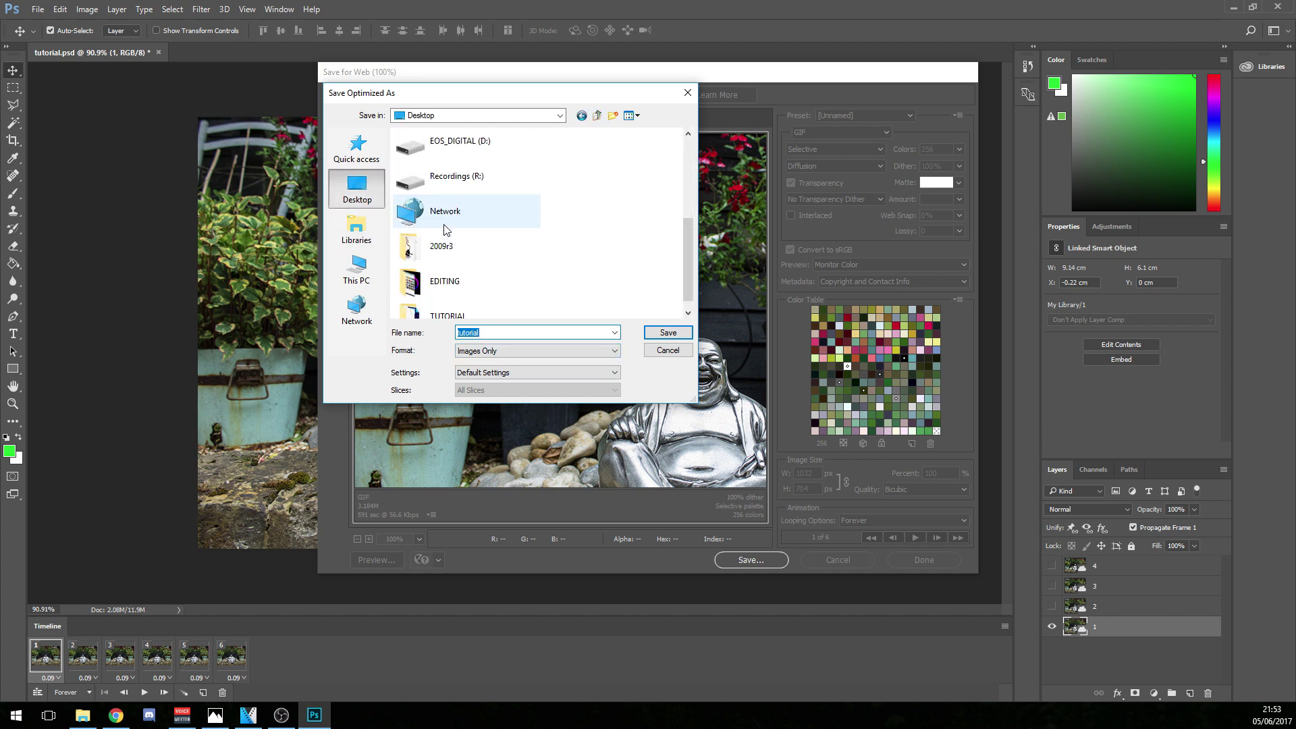
double_click(450, 311)
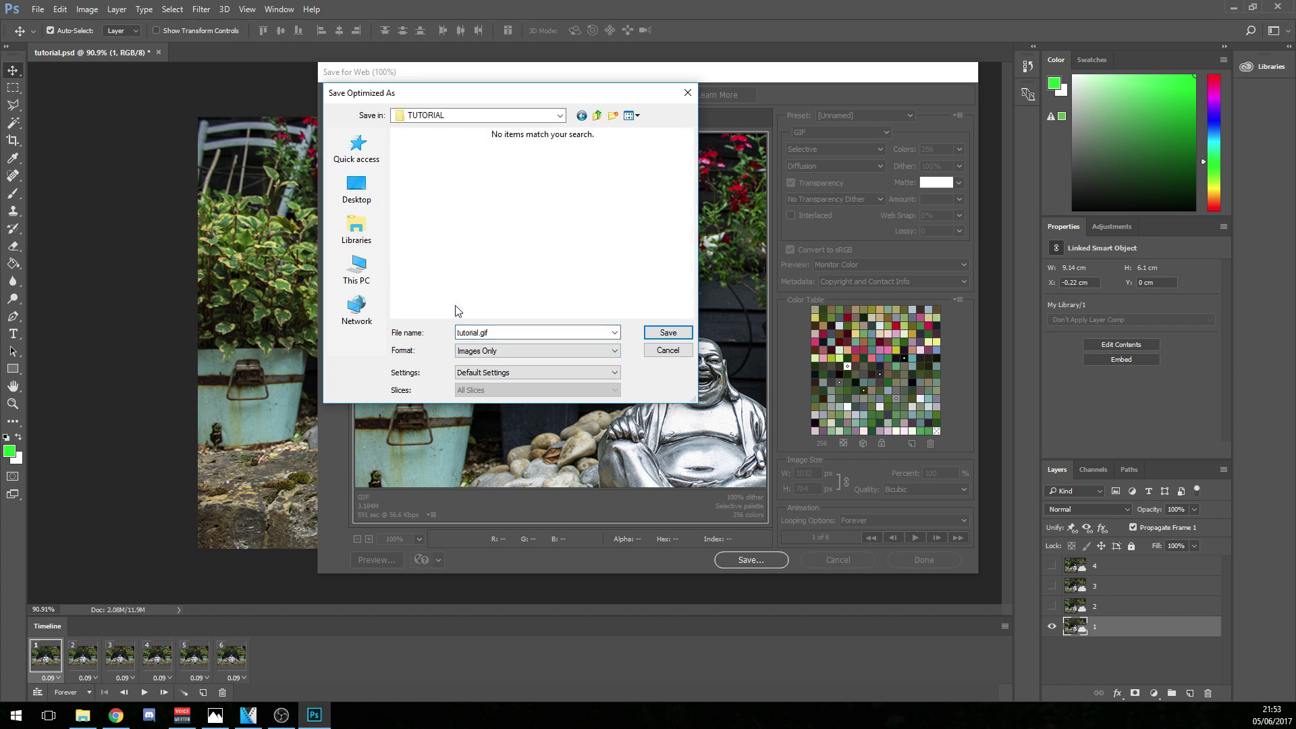
click(653, 333)
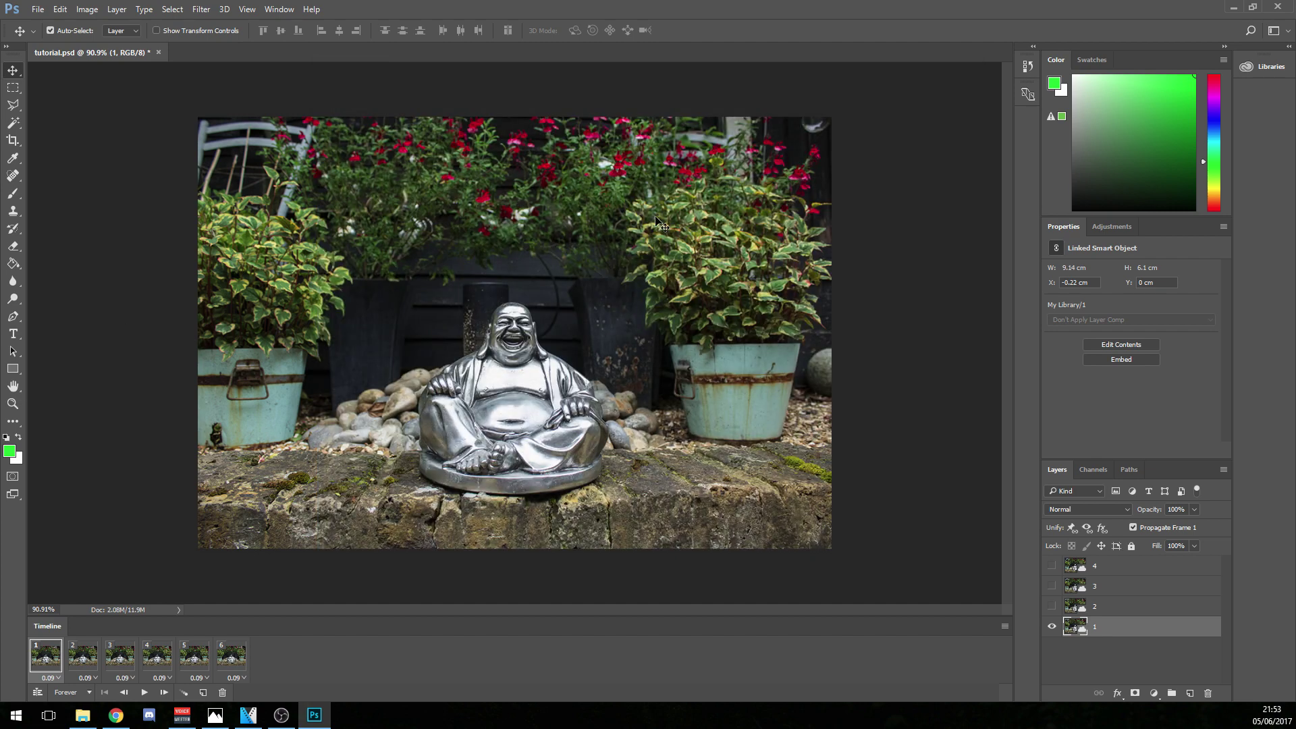
Open the exported tutorial.gif from the TUTORIAL folder to preview the animation
click(1233, 7)
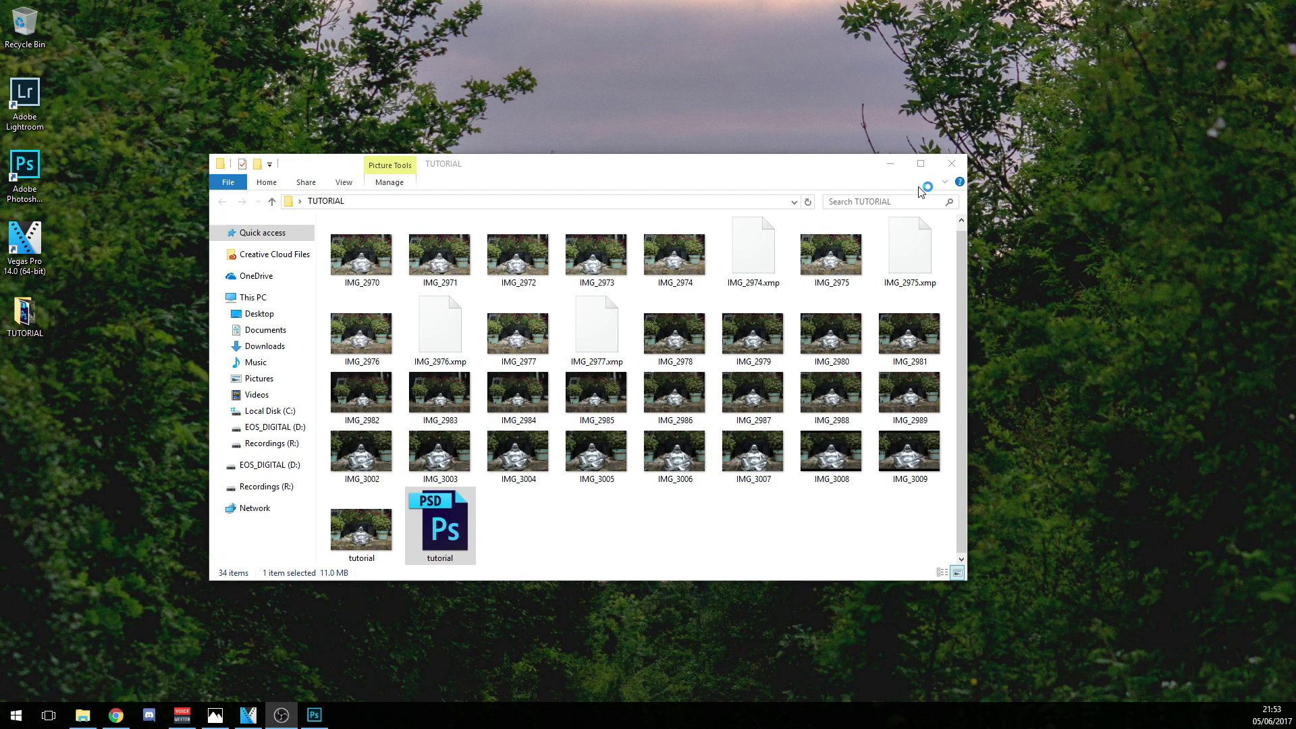
click(890, 163)
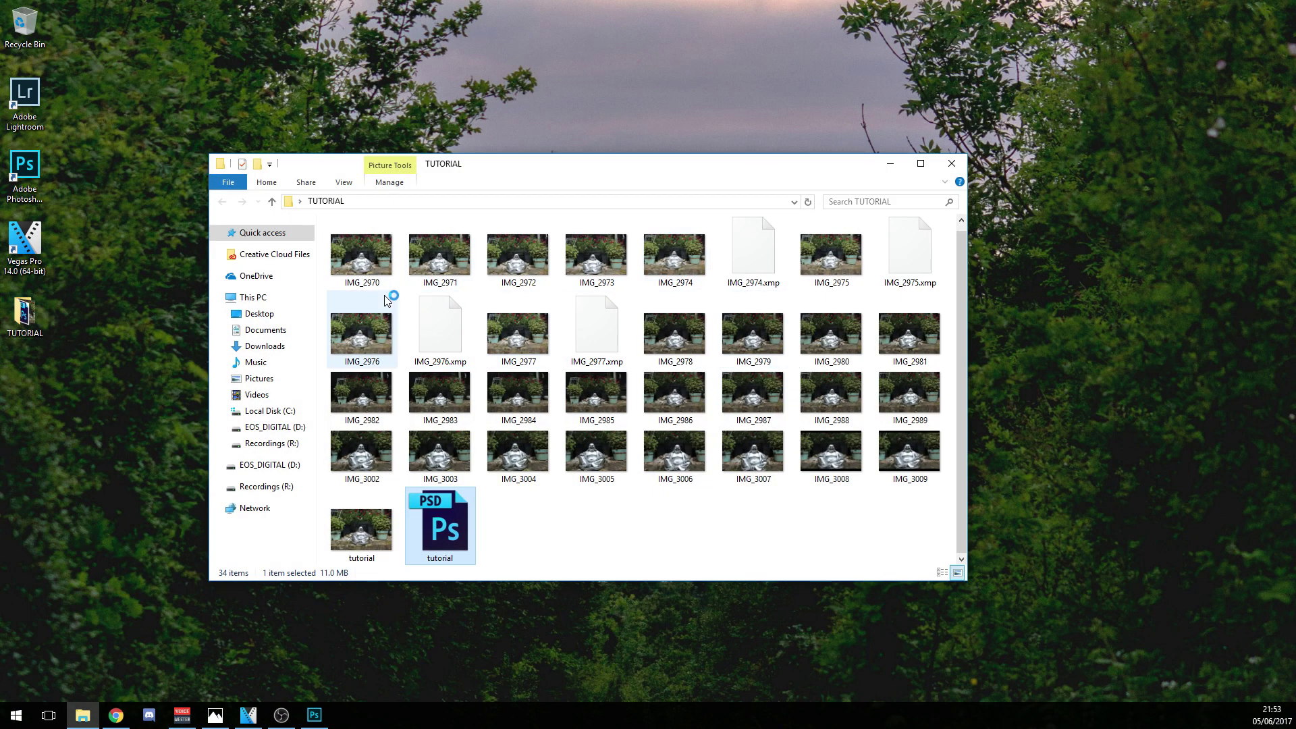
click(358, 542)
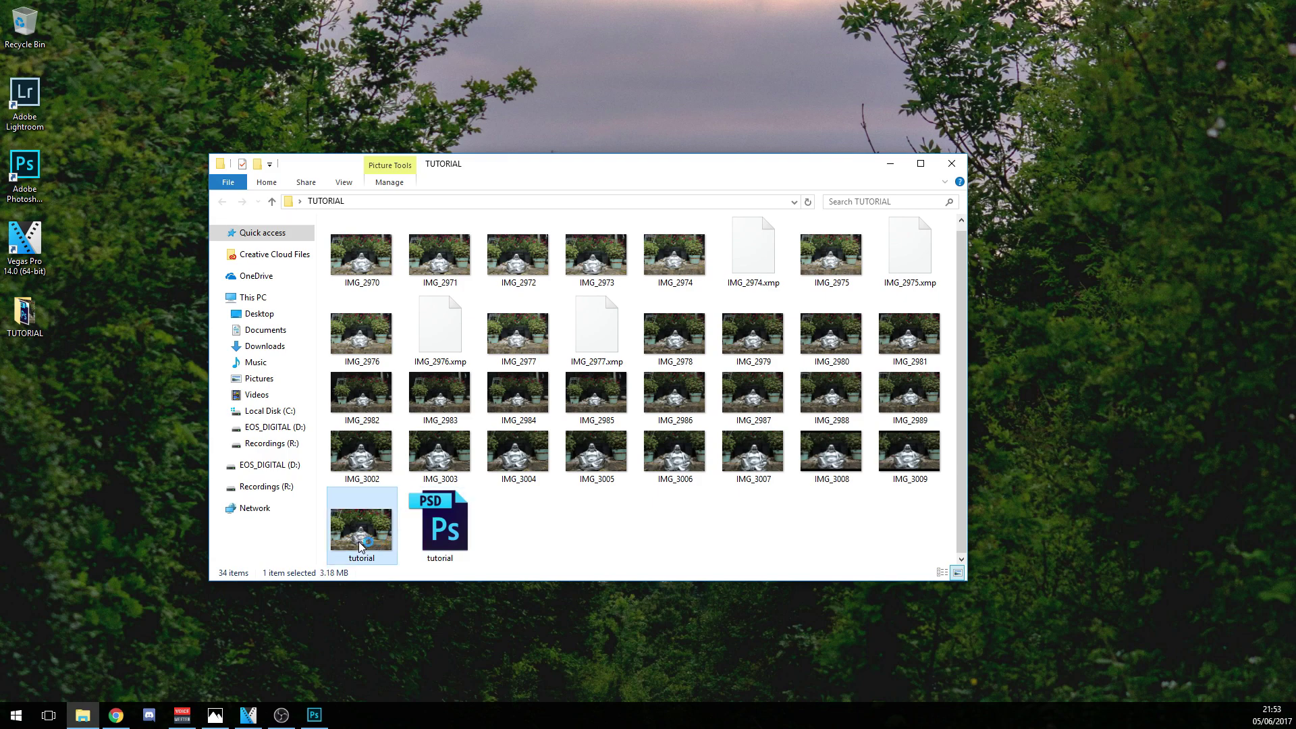
double_click(358, 542)
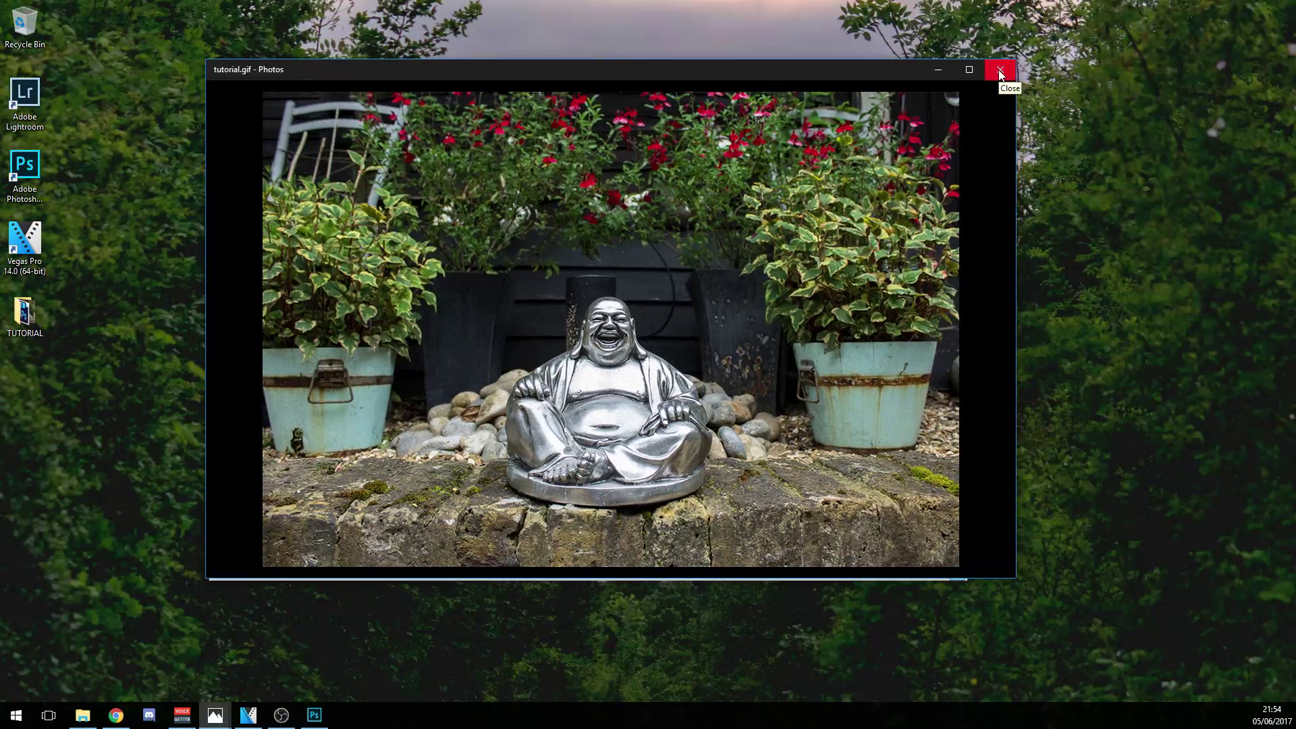
click(1000, 71)
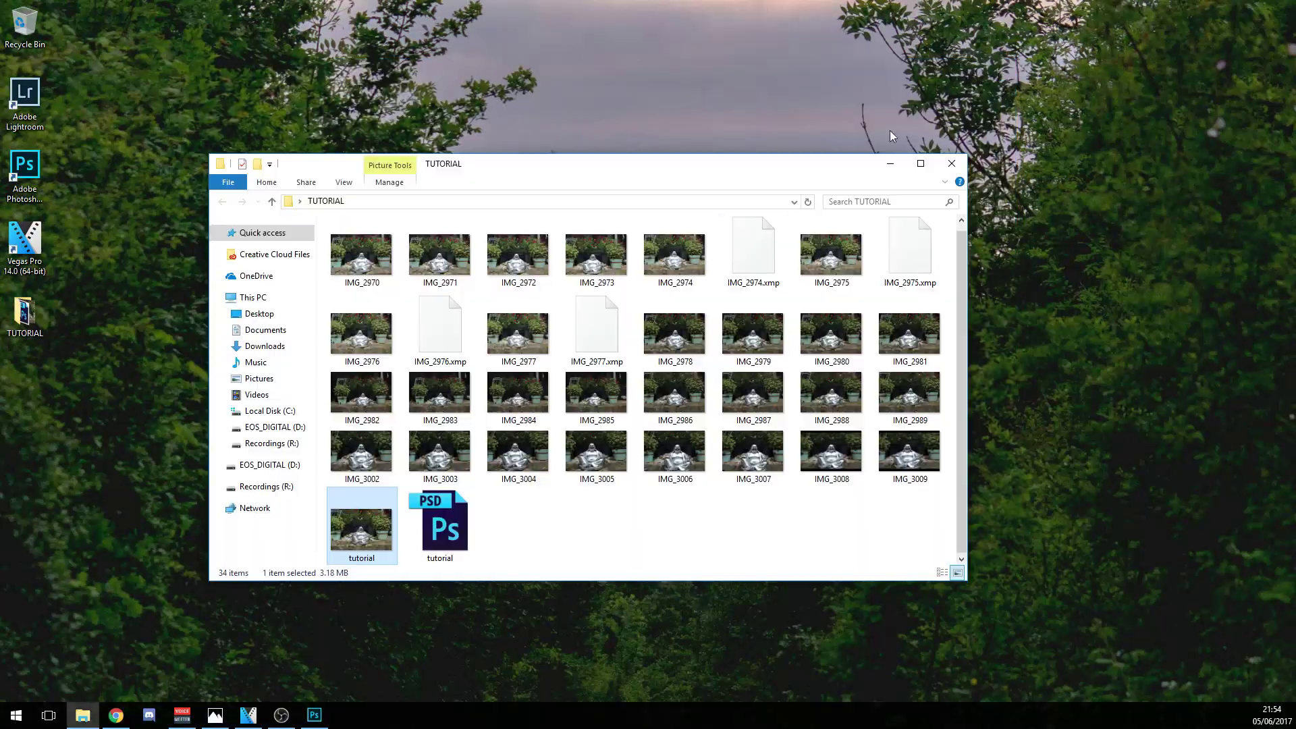
click(311, 721)
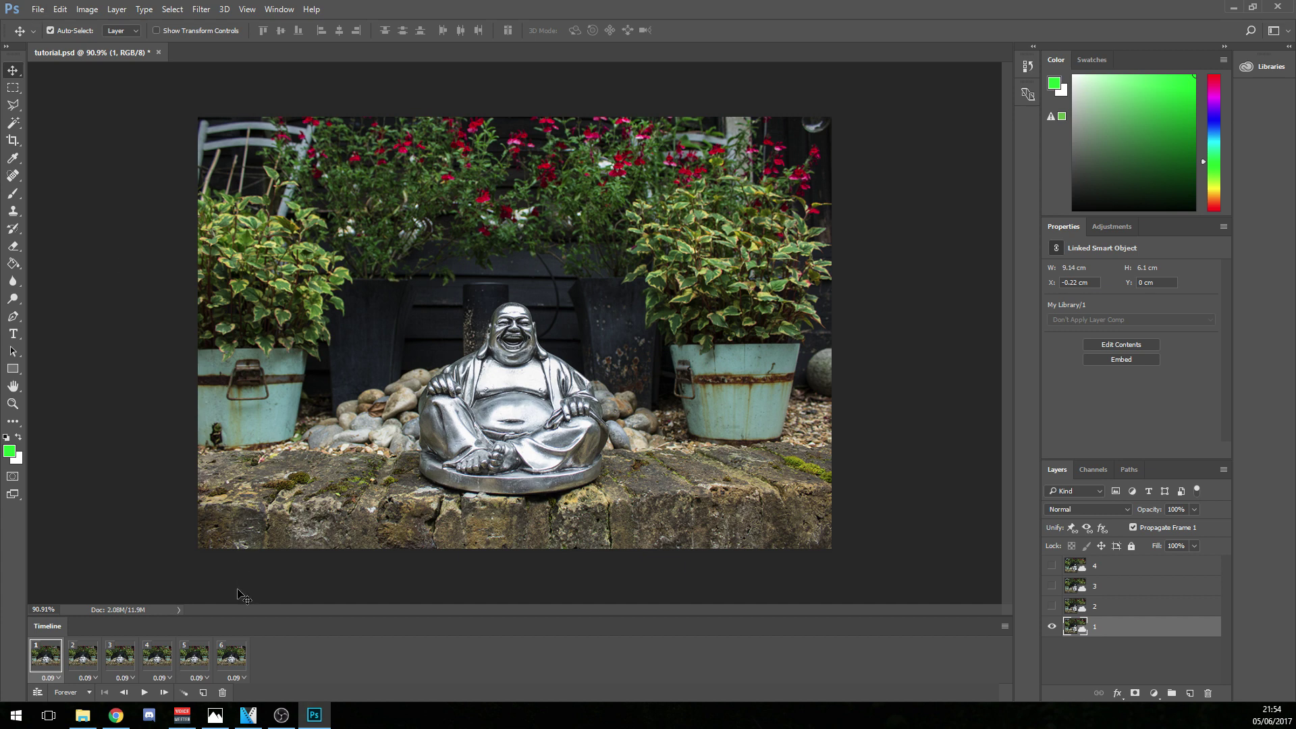
Select all six animation frames in the Timeline
click(236, 654)
click(56, 656)
shift+click(234, 658)
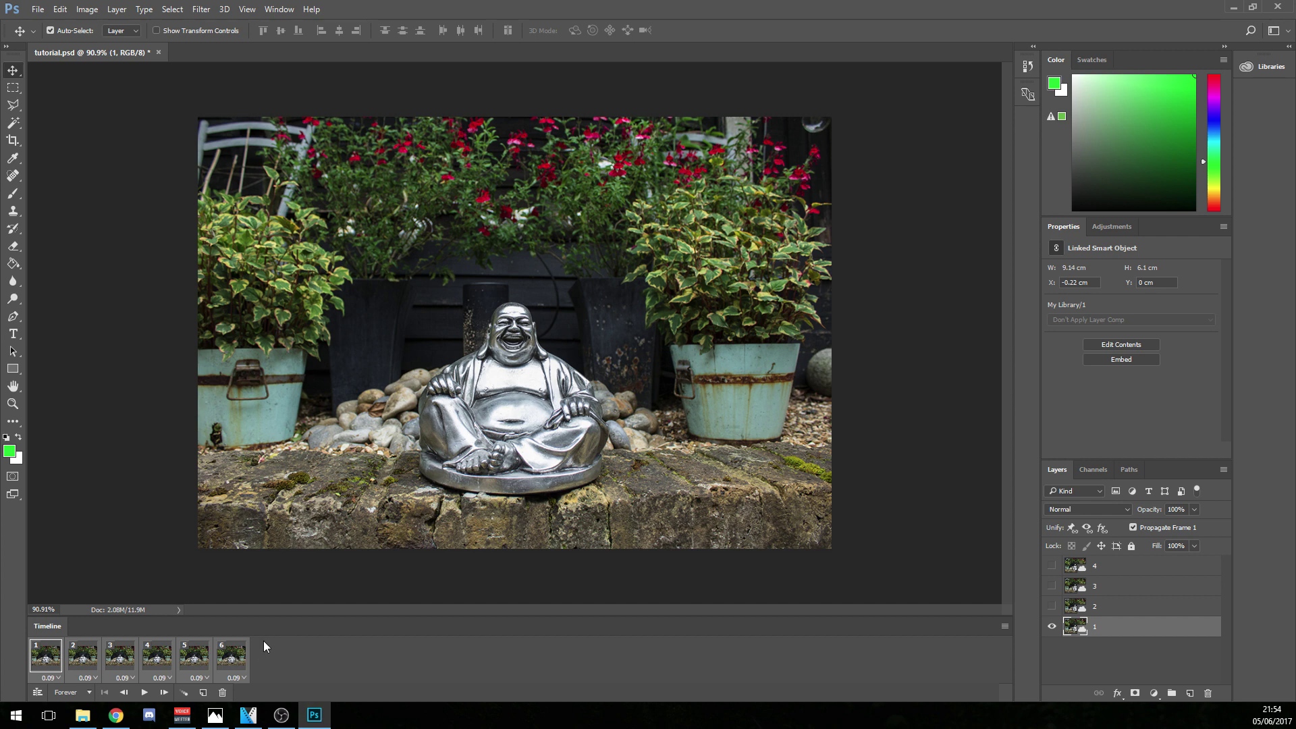
click(46, 659)
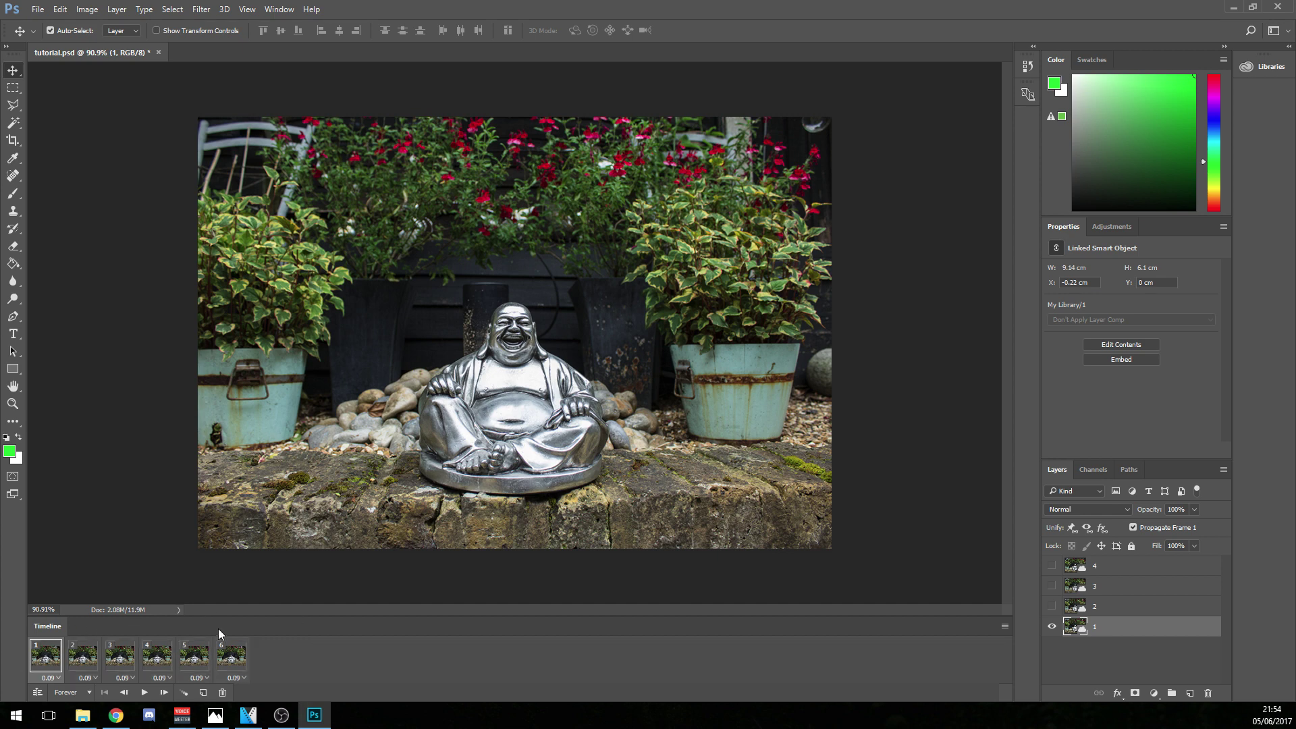
shift+click(234, 660)
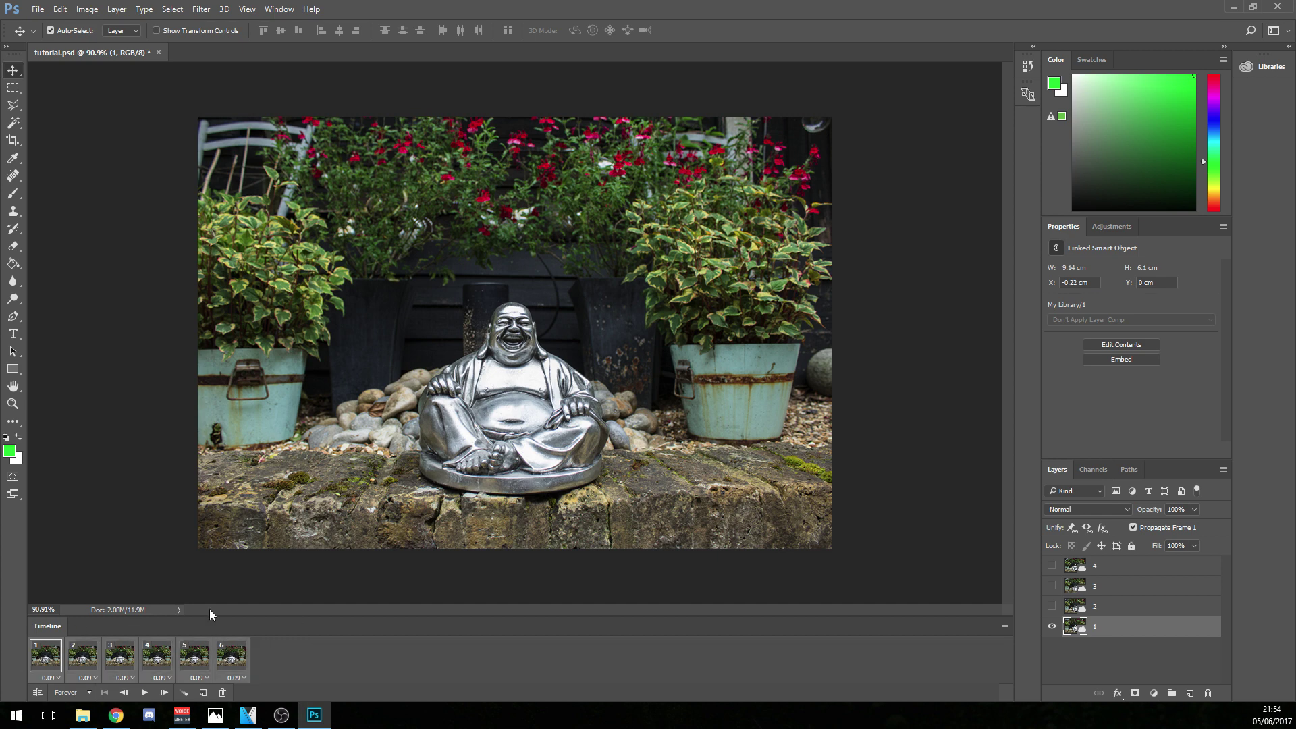
Duplicate the six selected frames seven times to reach 48 frames
click(204, 693)
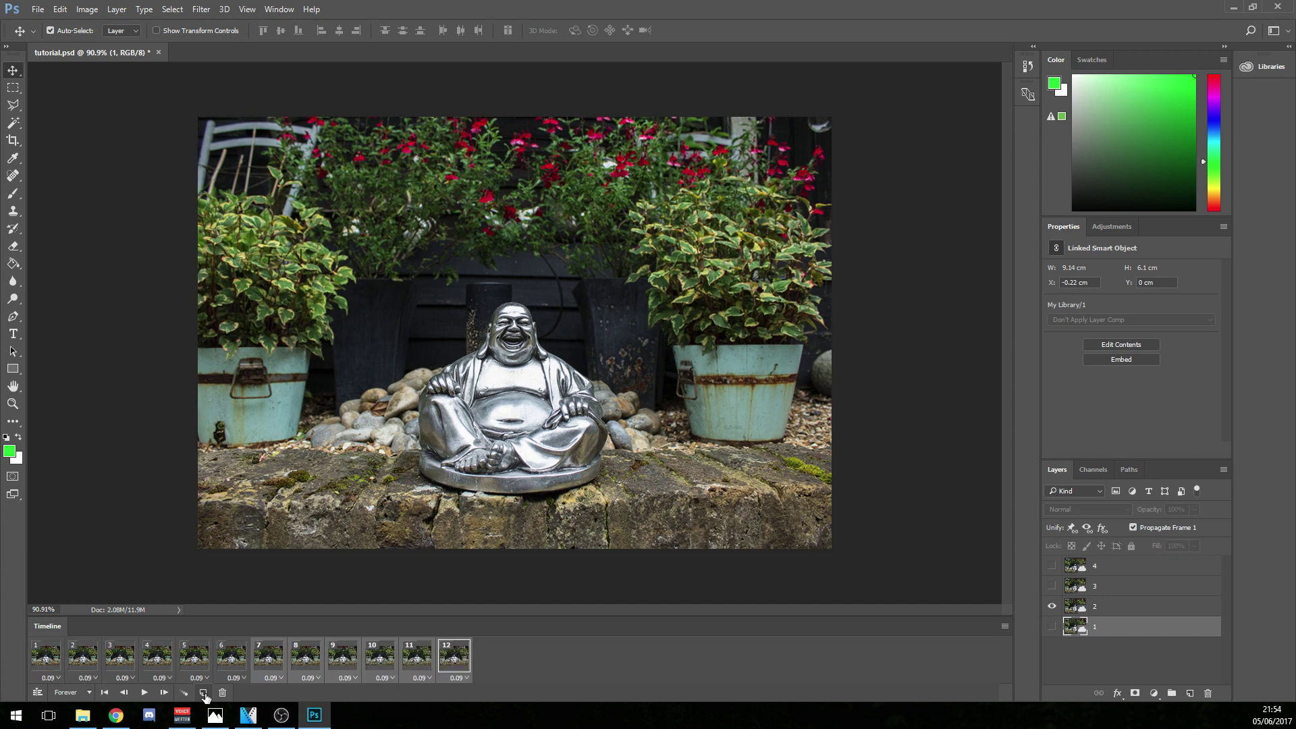
click(204, 693)
click(204, 693)
click(204, 693)
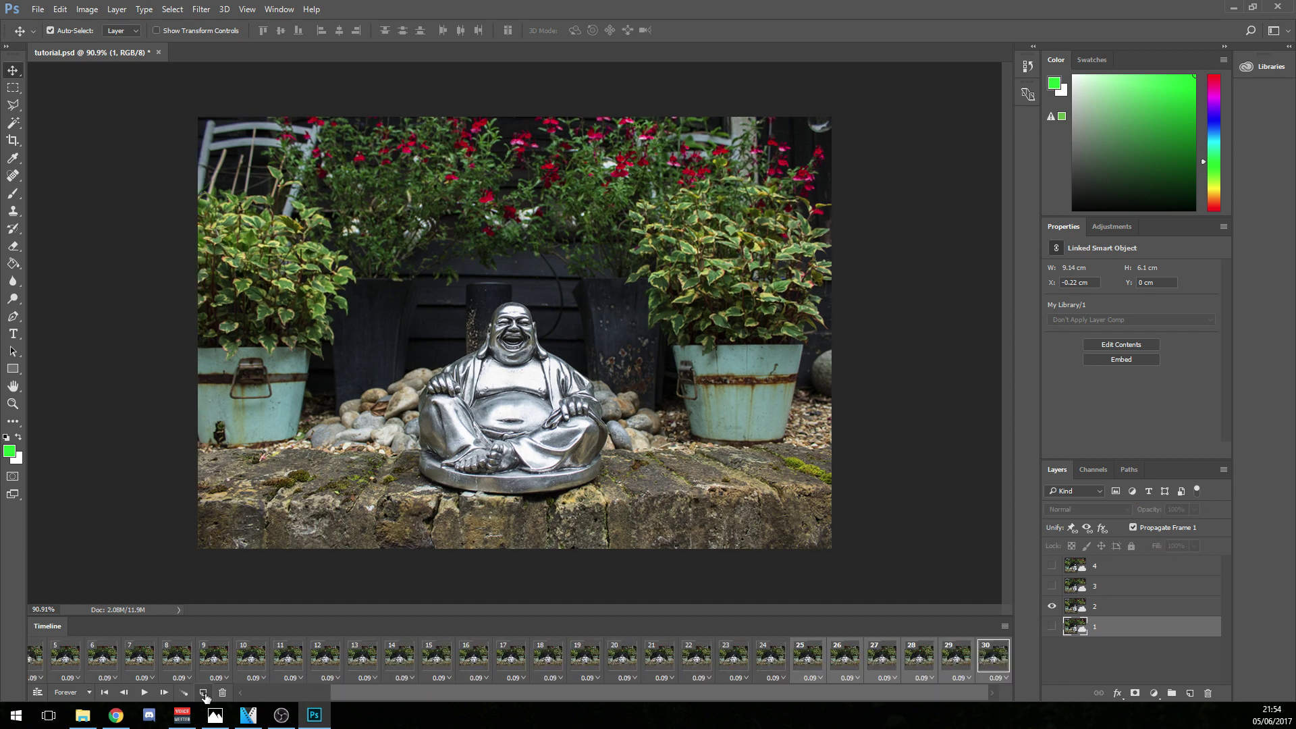
click(203, 693)
click(204, 693)
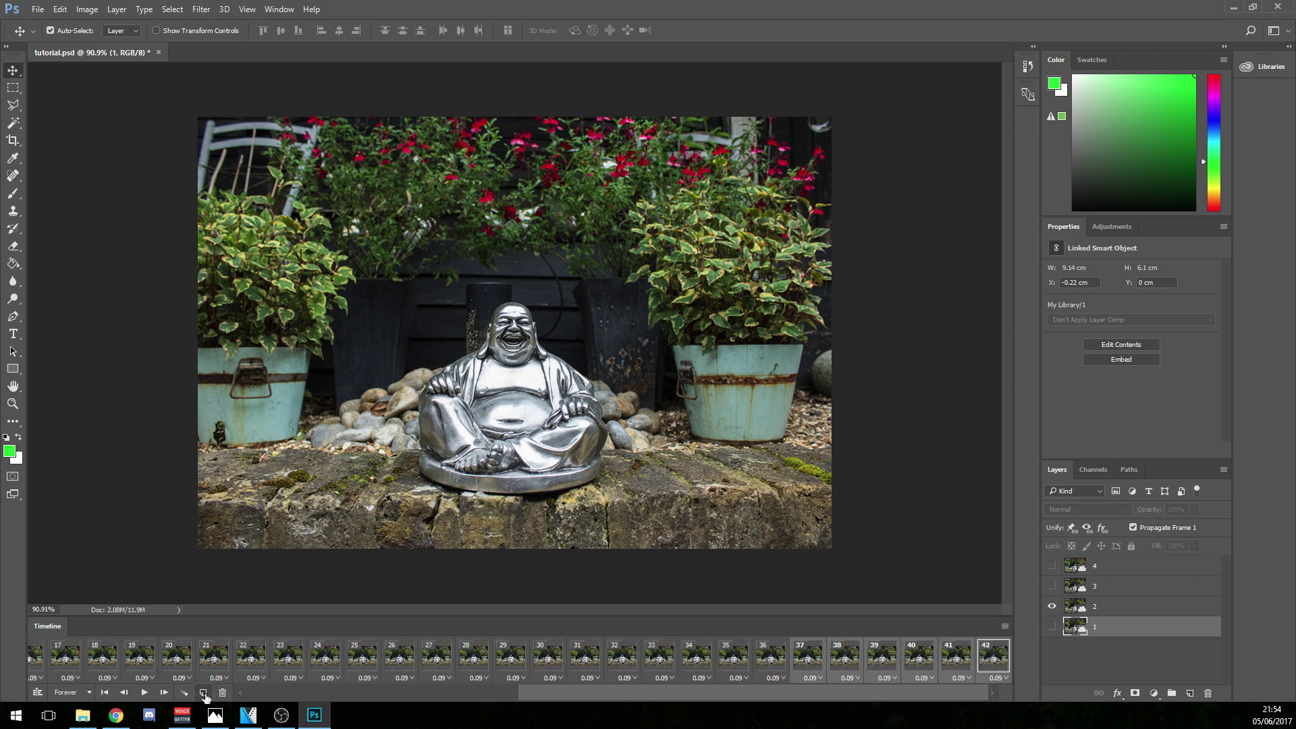
click(204, 693)
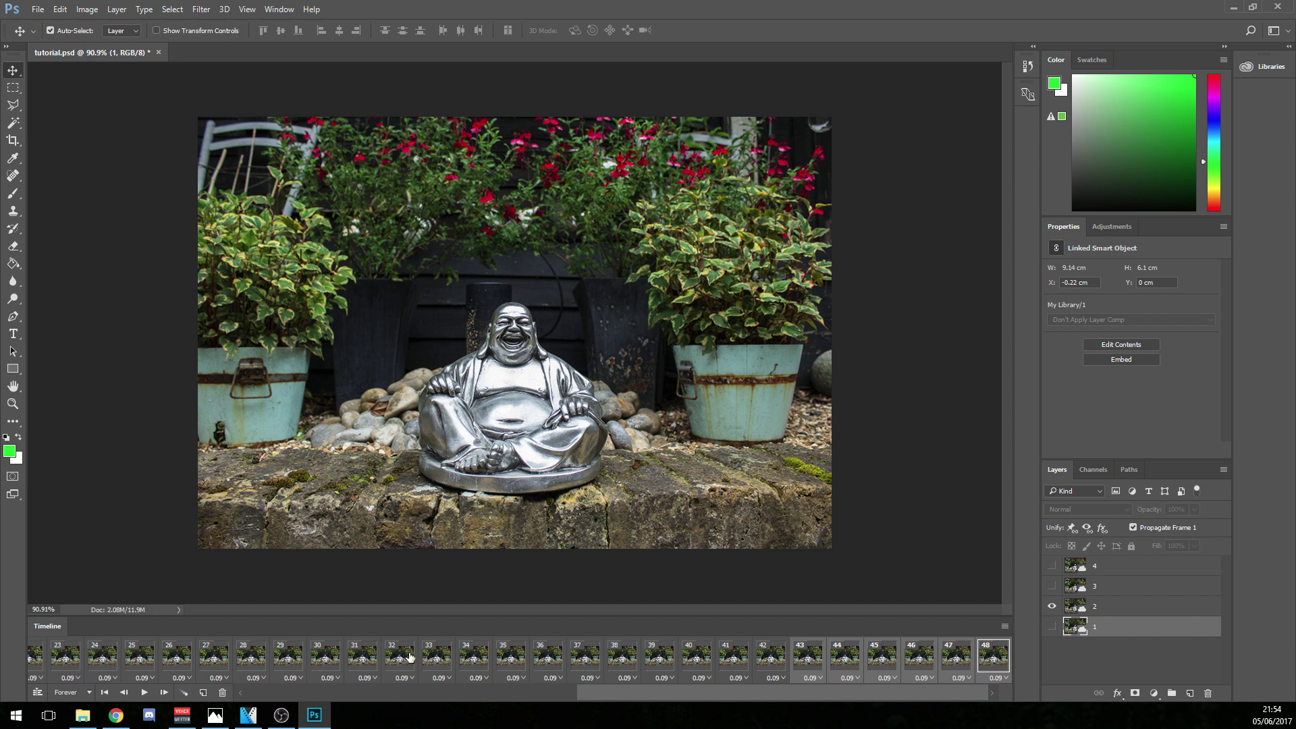
click(574, 699)
click(817, 692)
Open Render Video, keeping Adobe Media Encoder H.264 at Document Size with 1.0 pixel aspect
click(39, 11)
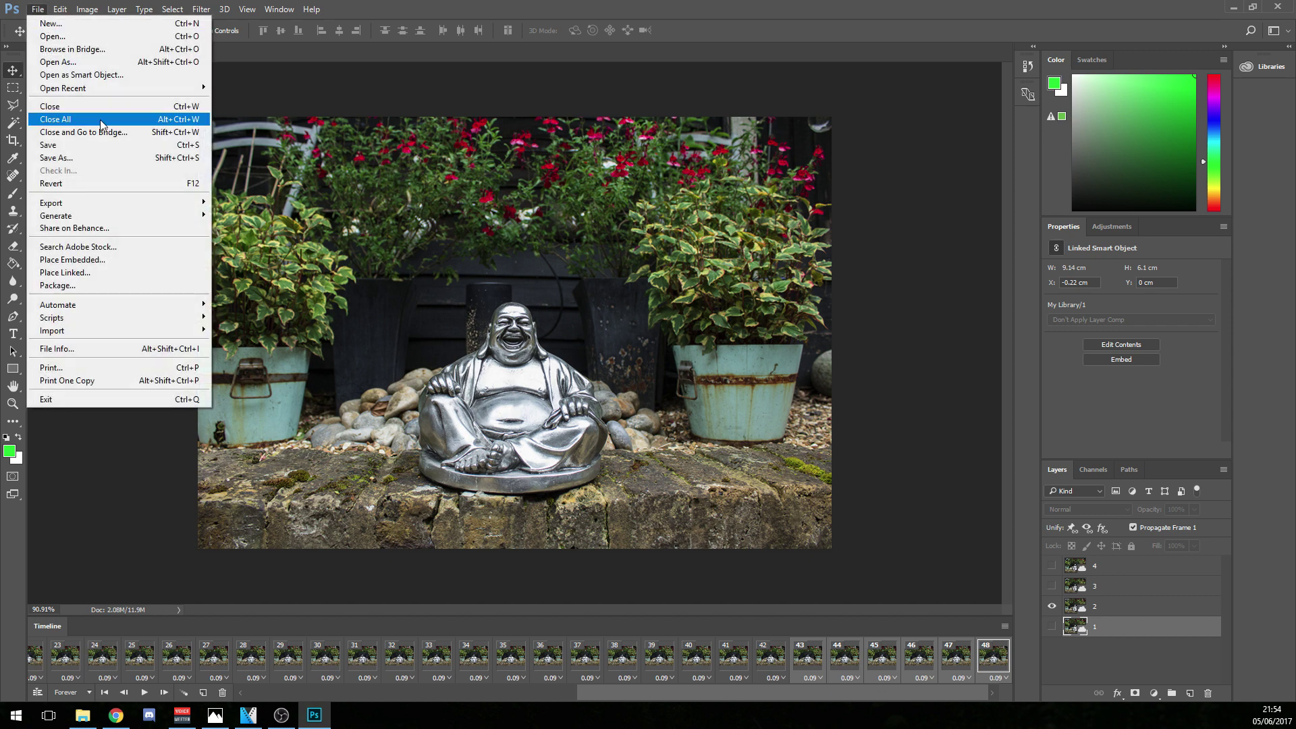
mouse_move(105, 203)
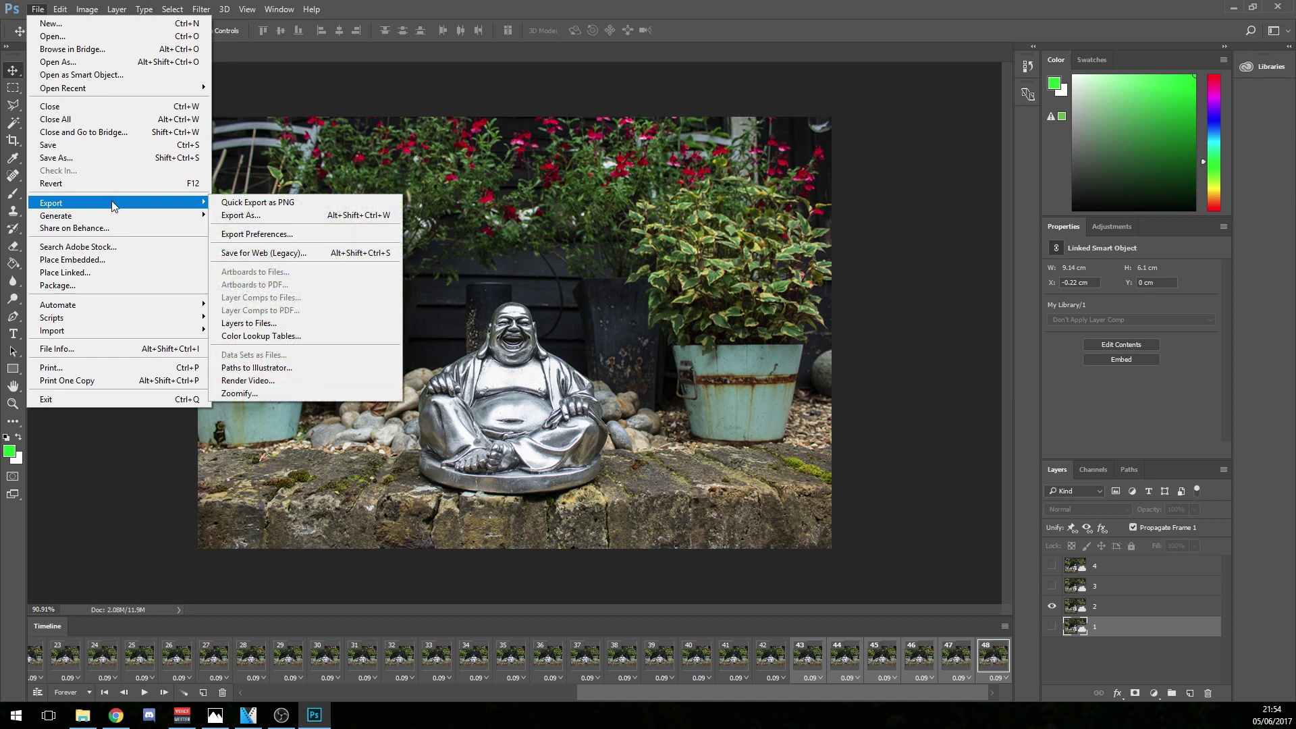
click(286, 378)
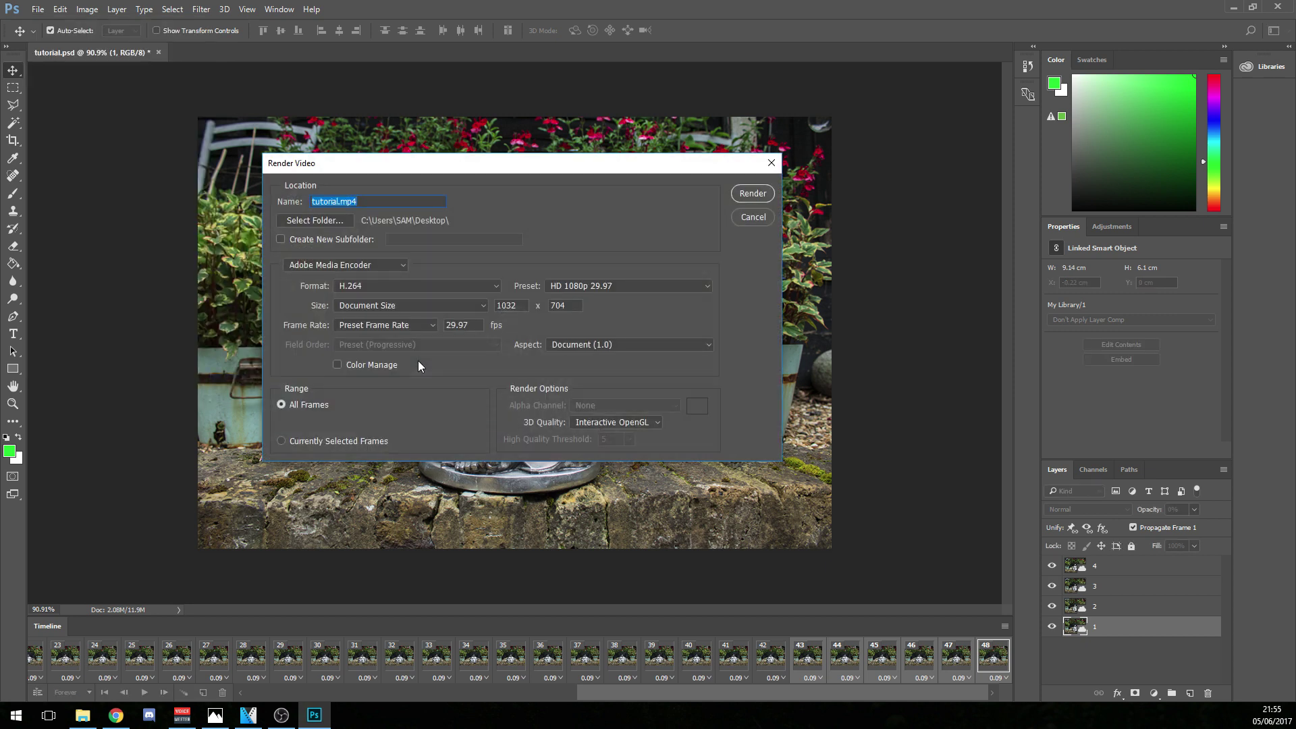
click(359, 259)
click(372, 264)
click(447, 306)
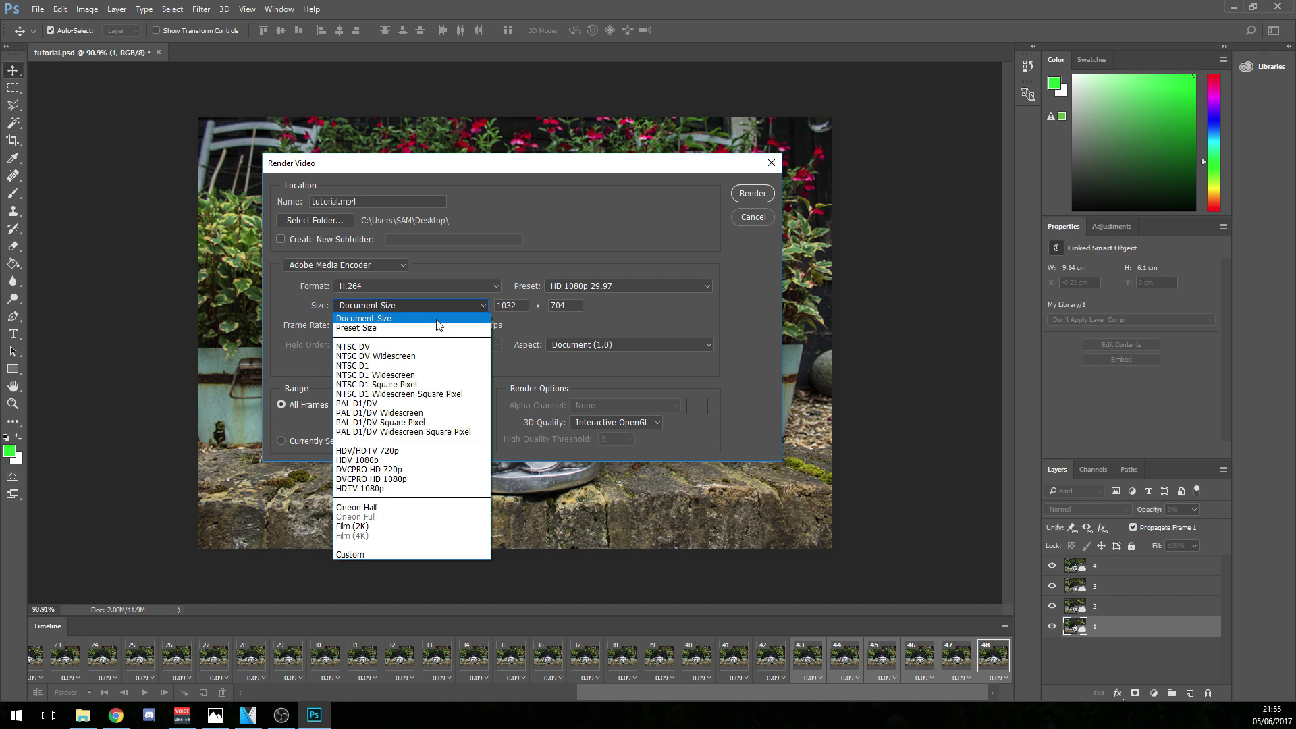
click(457, 308)
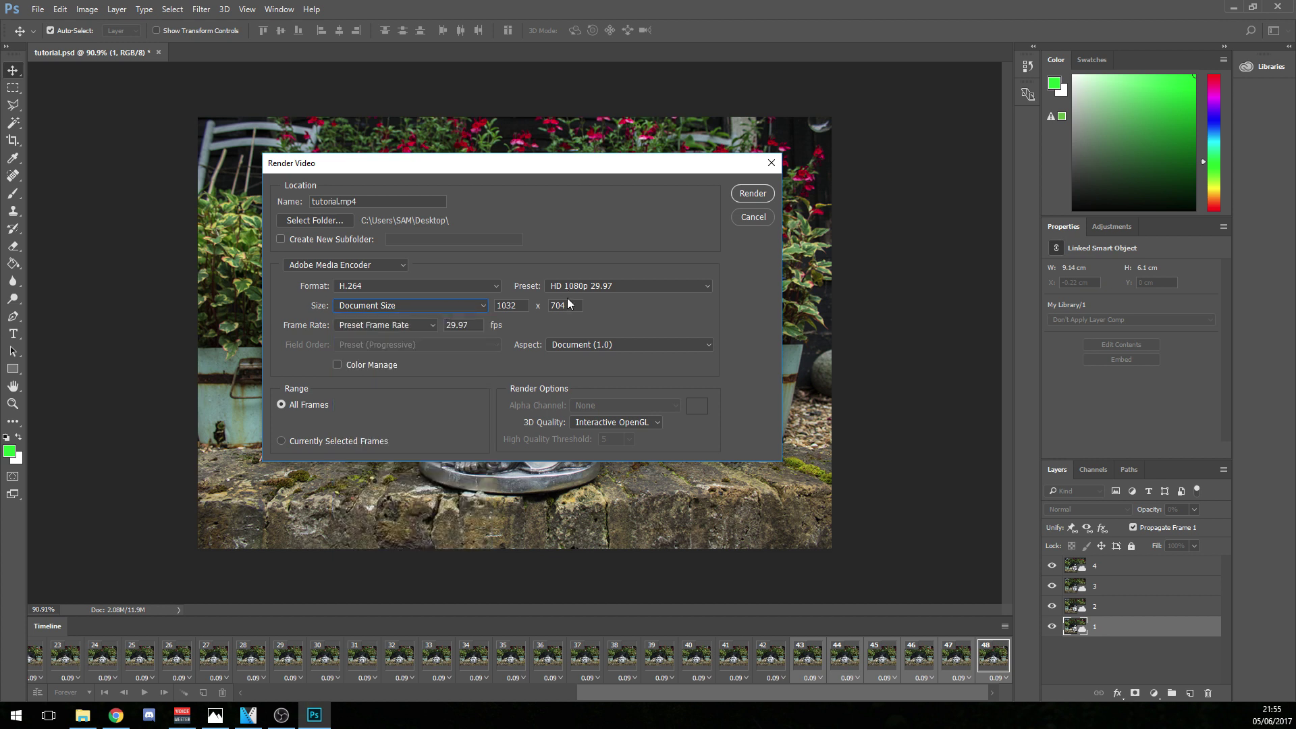
click(587, 345)
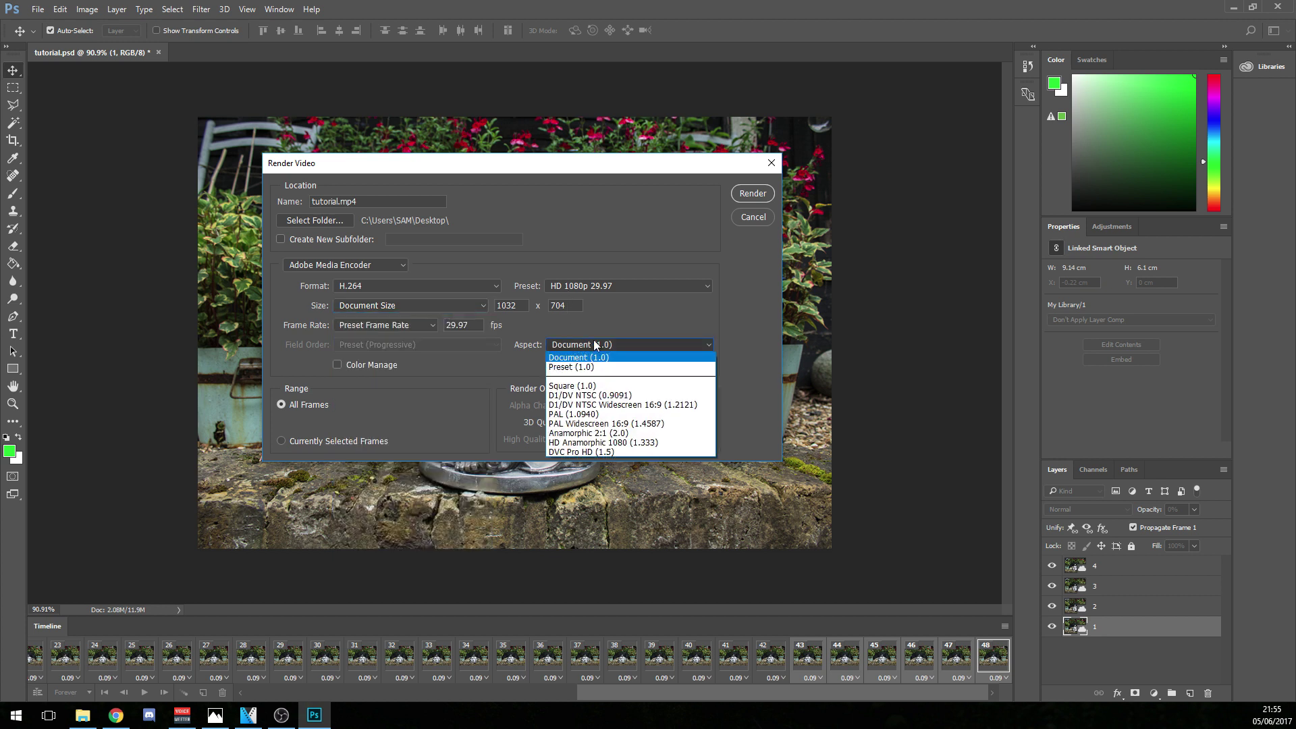
click(594, 342)
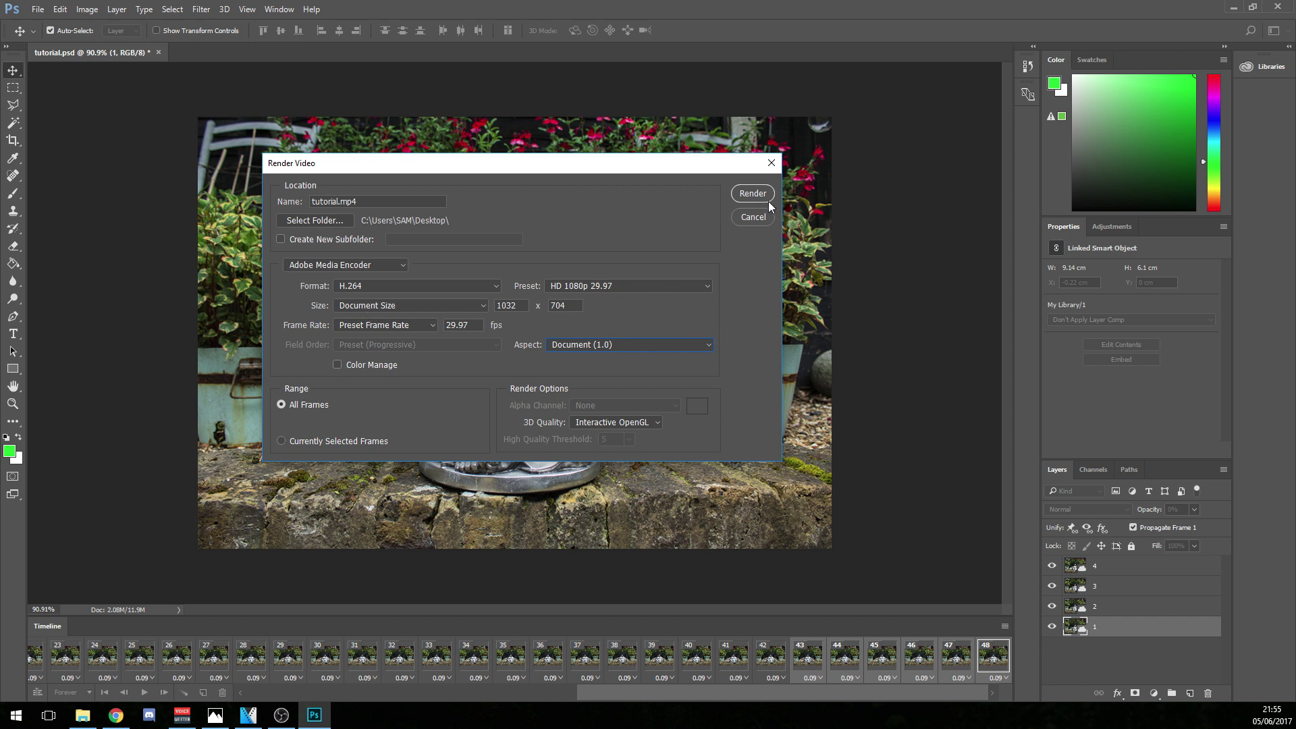
Set the destination to Desktop\TUTORIAL and render the video as tutorial.mp4
click(315, 220)
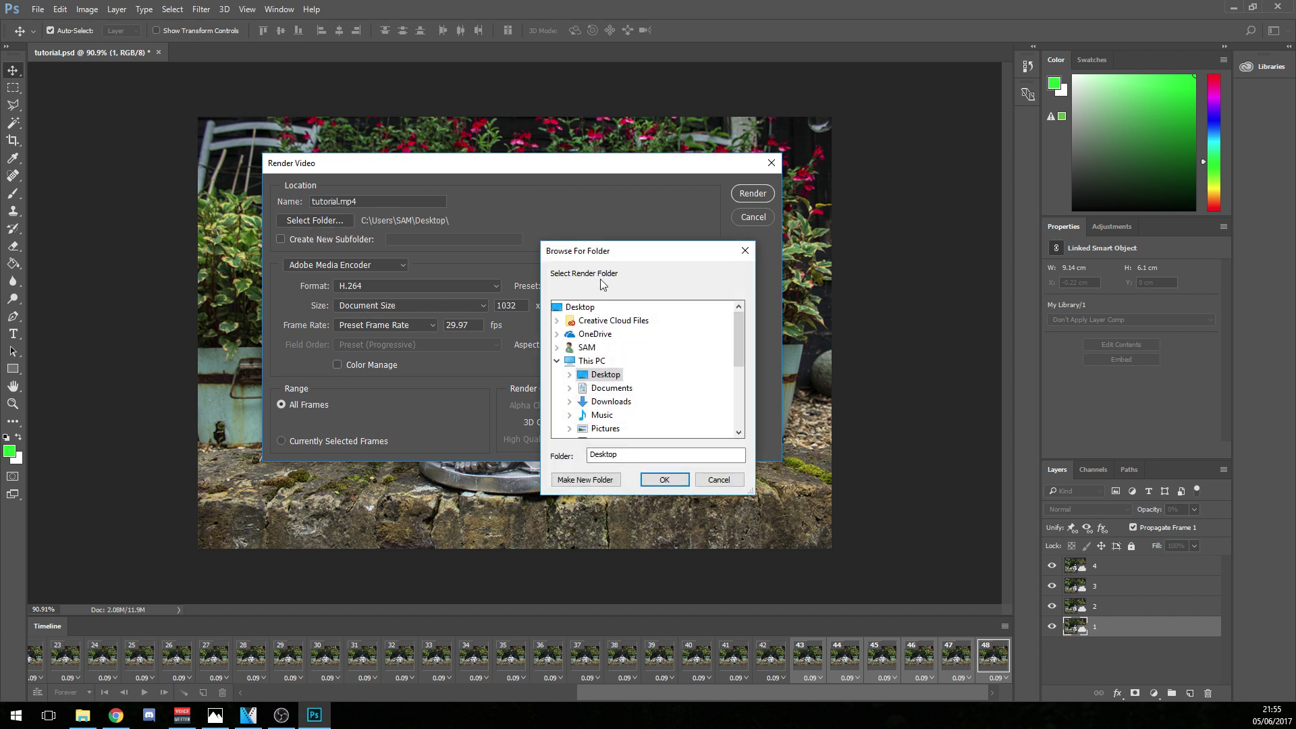
double_click(597, 374)
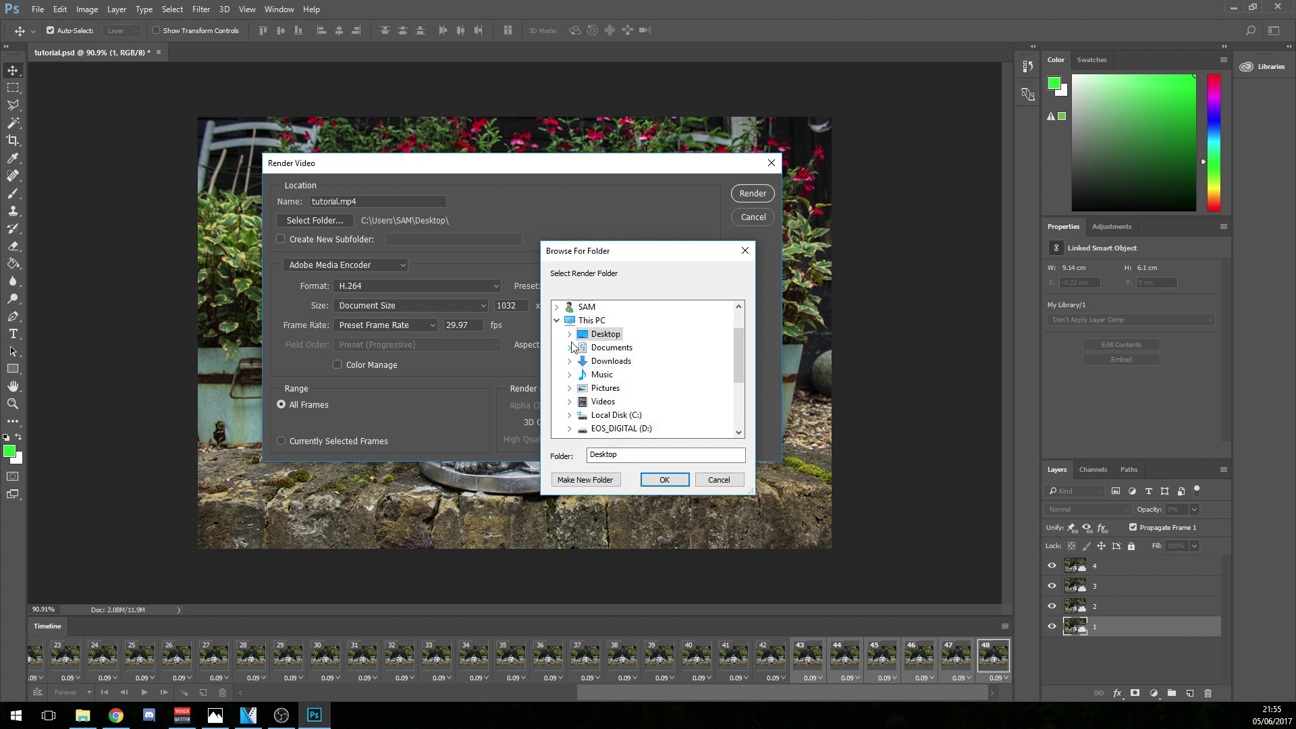
click(617, 374)
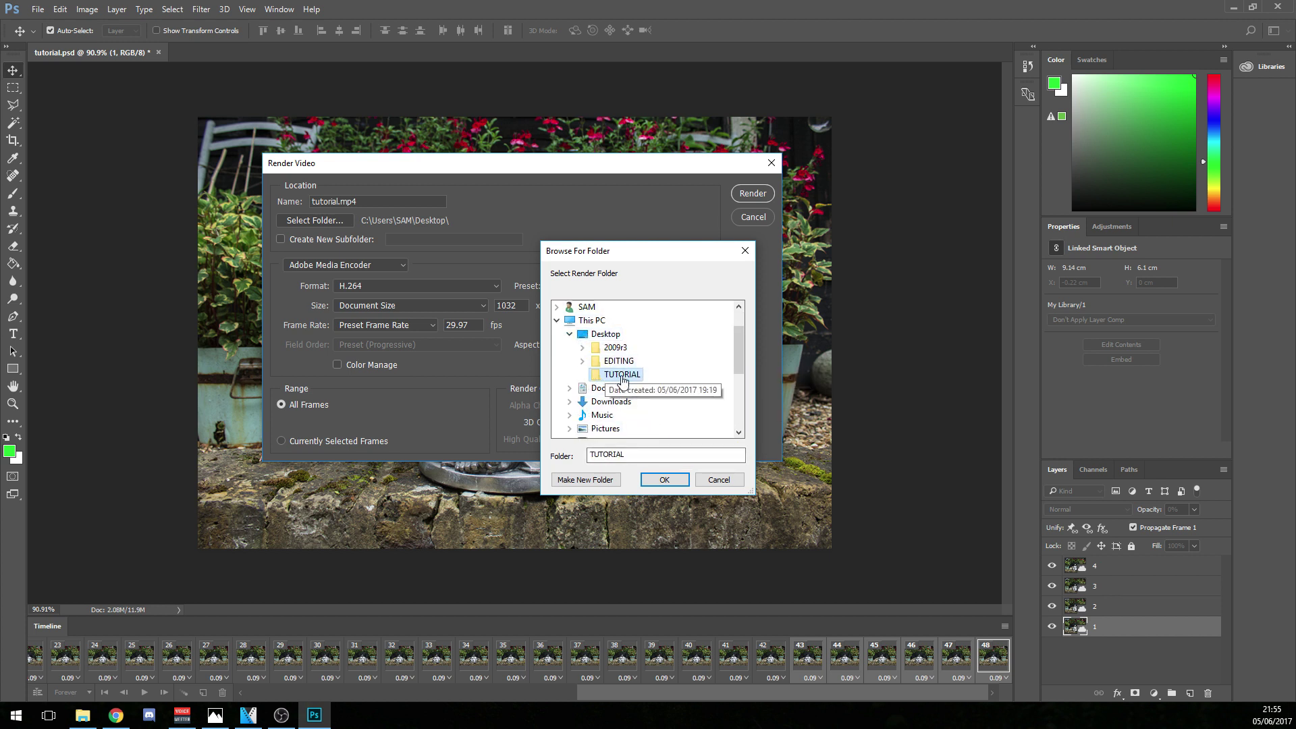
click(664, 480)
click(761, 196)
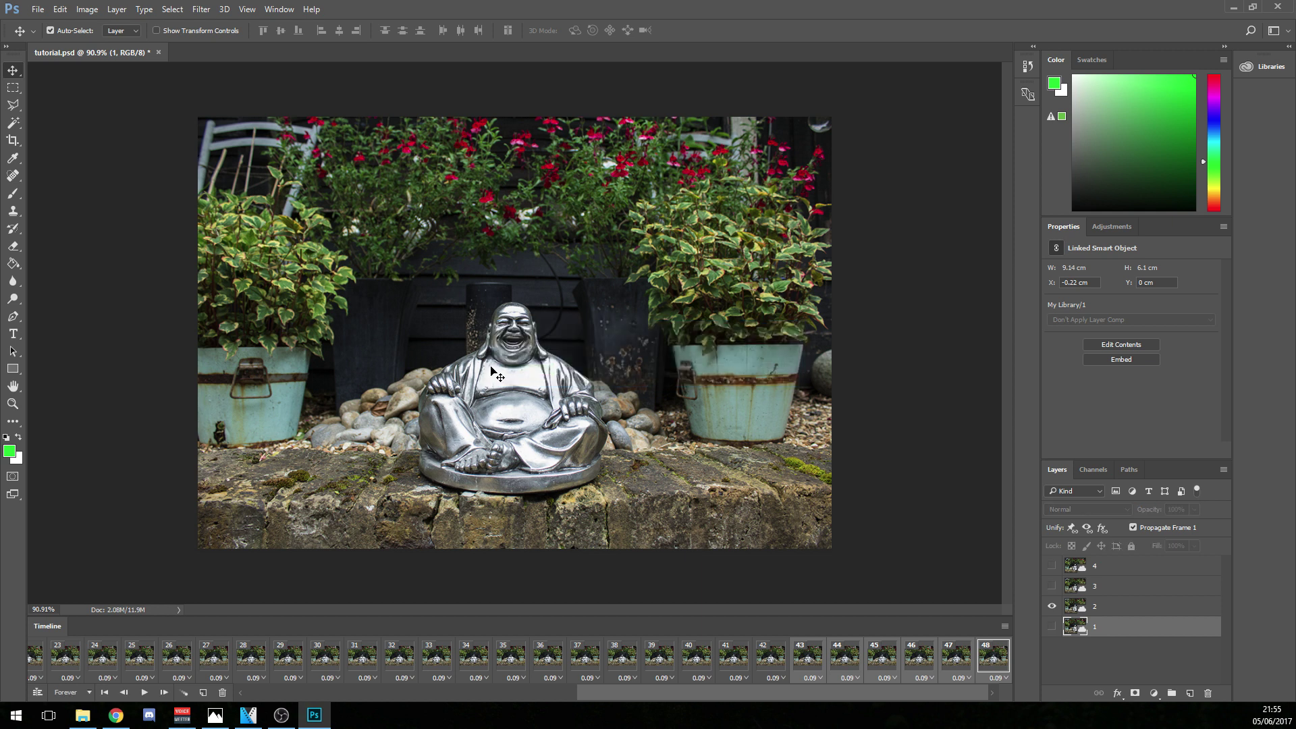
Play tutorial.mp4 in Films & TV, pause it, then minimize the player and folder window
click(1233, 6)
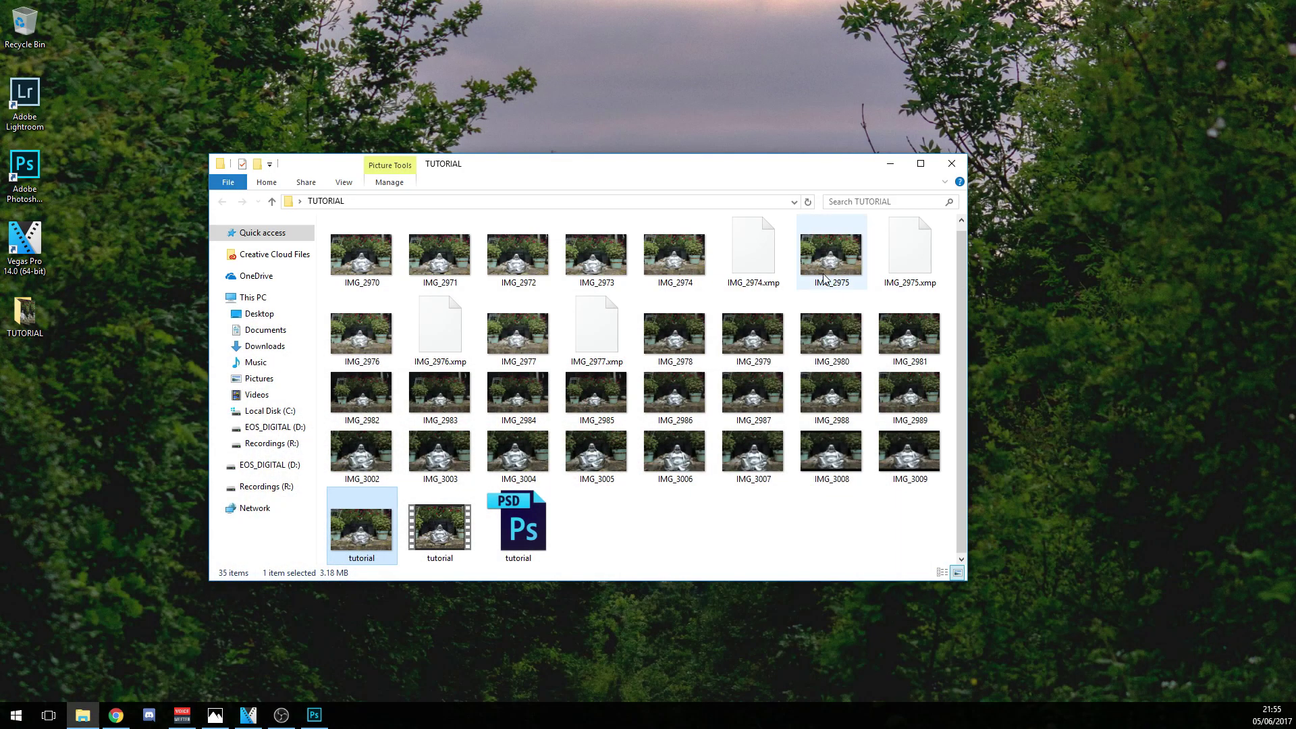
click(436, 528)
double_click(436, 528)
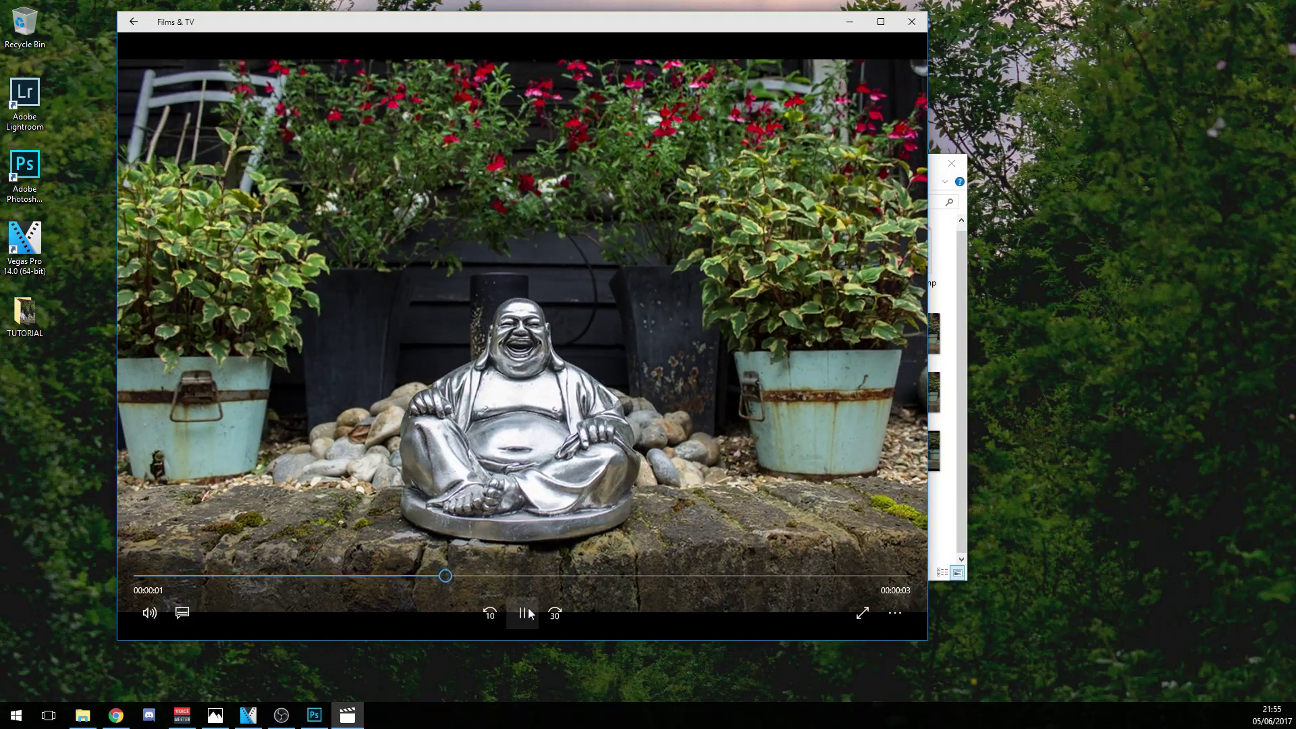
click(521, 614)
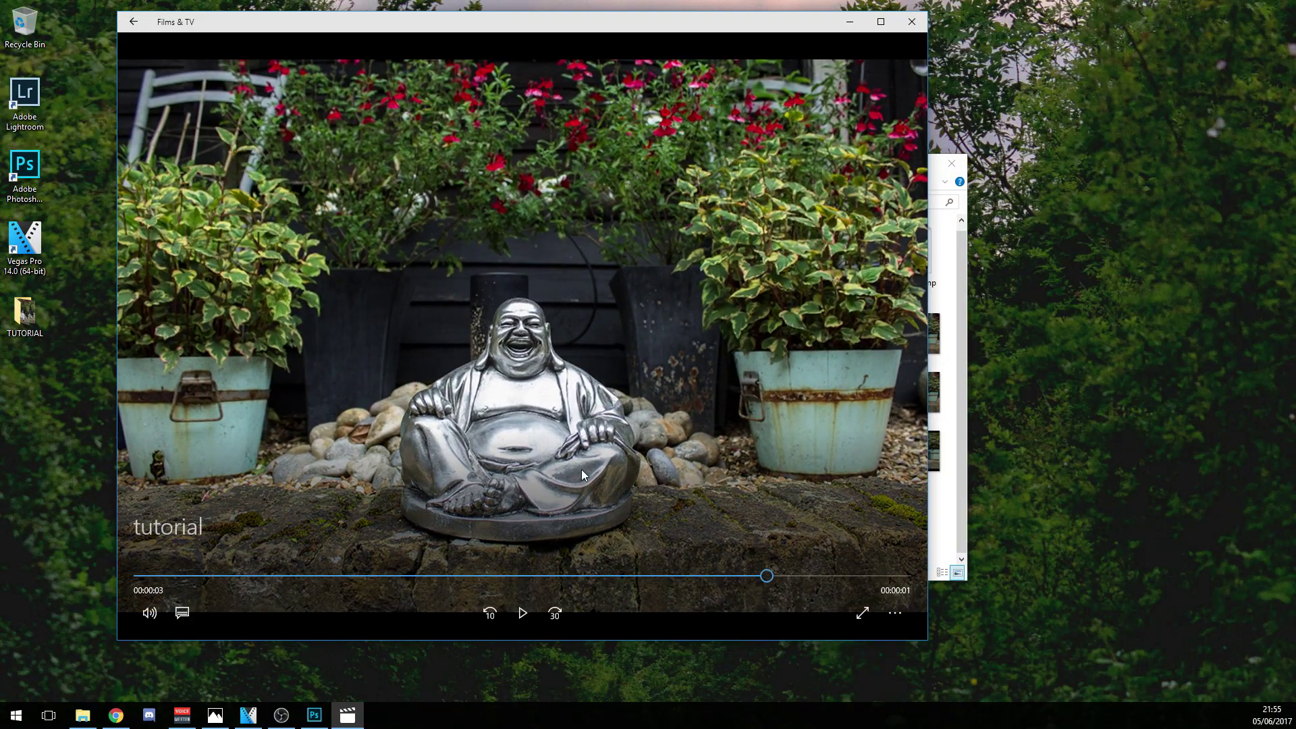
click(849, 23)
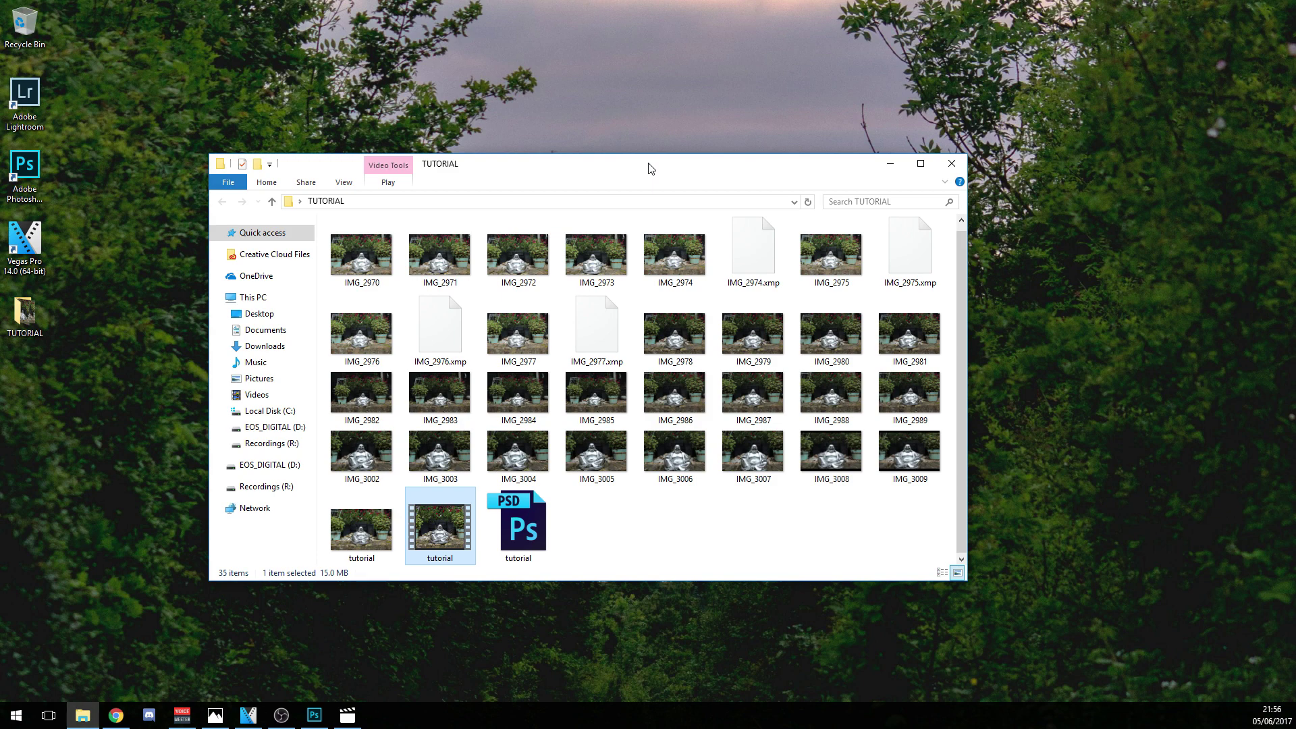
click(889, 165)
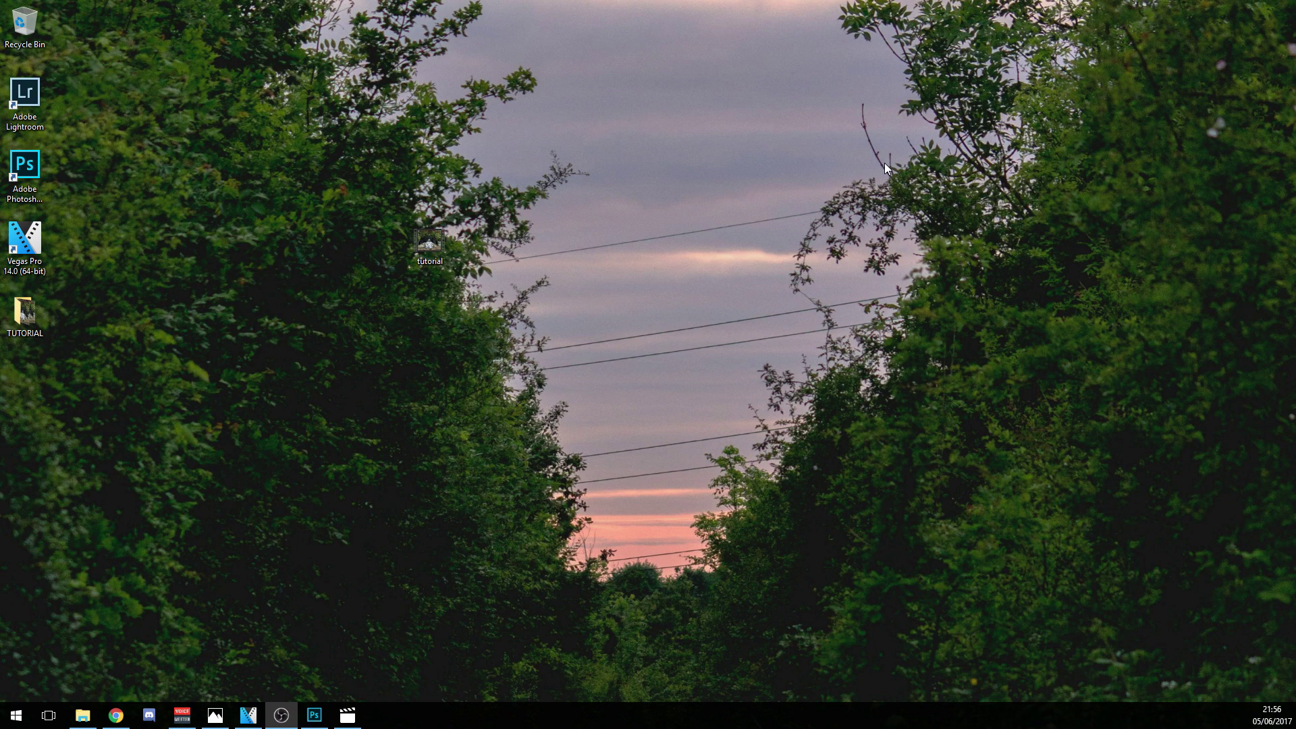
Drag the tutorial desktop icon into the left column below the TUTORIAL folder
drag(431, 248, 410, 261)
drag(106, 359, 54, 358)
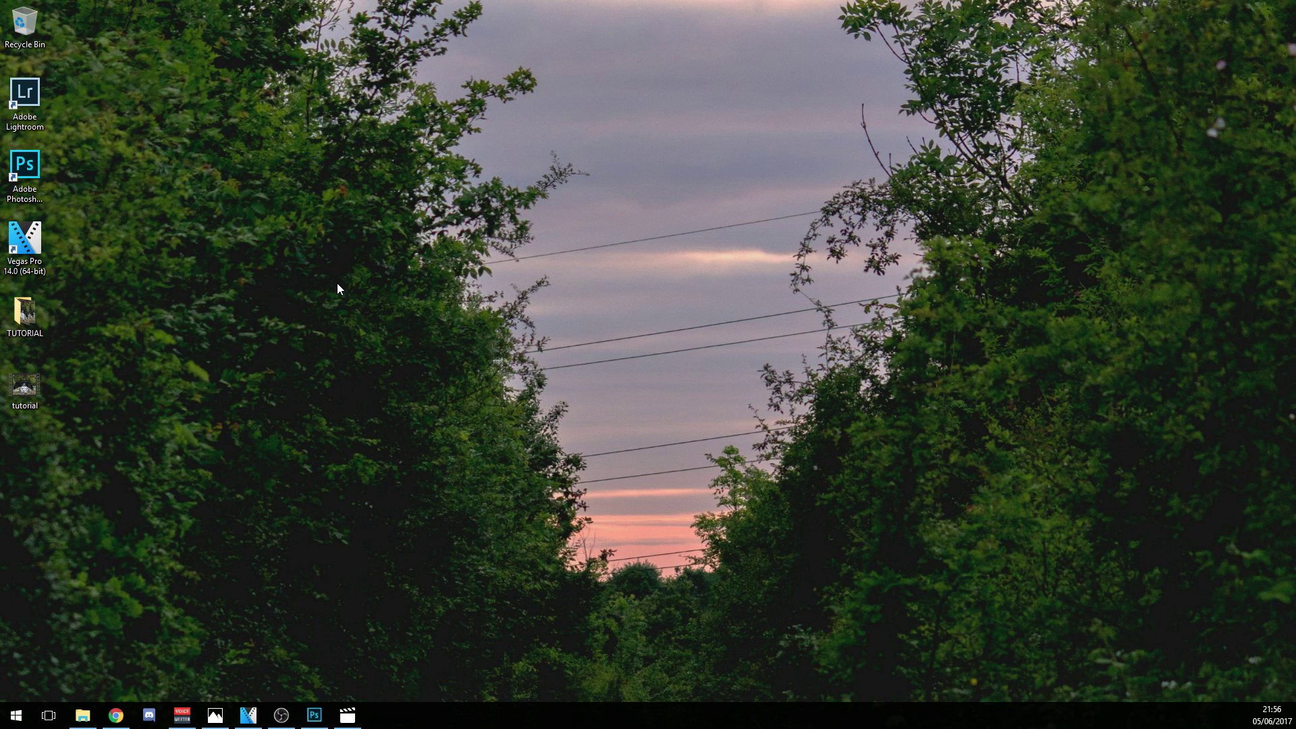
drag(471, 323, 260, 4)
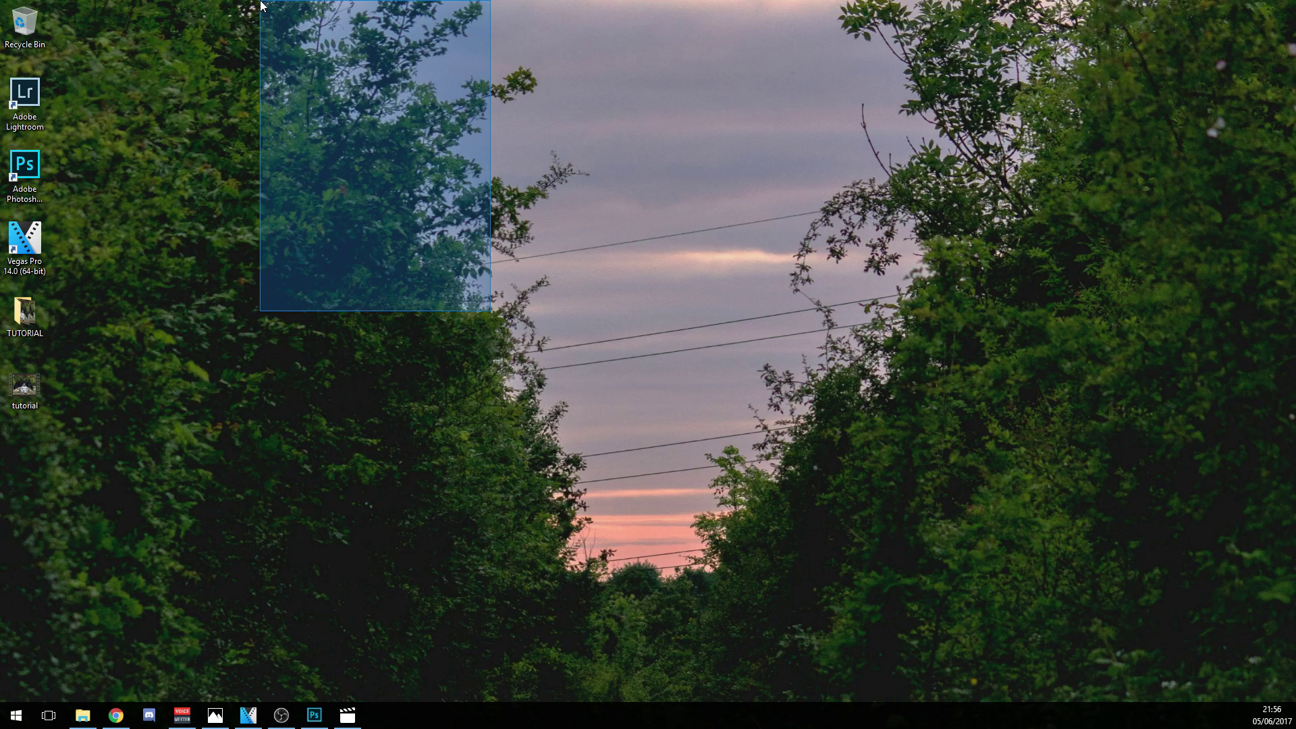
drag(260, 4, 246, 3)
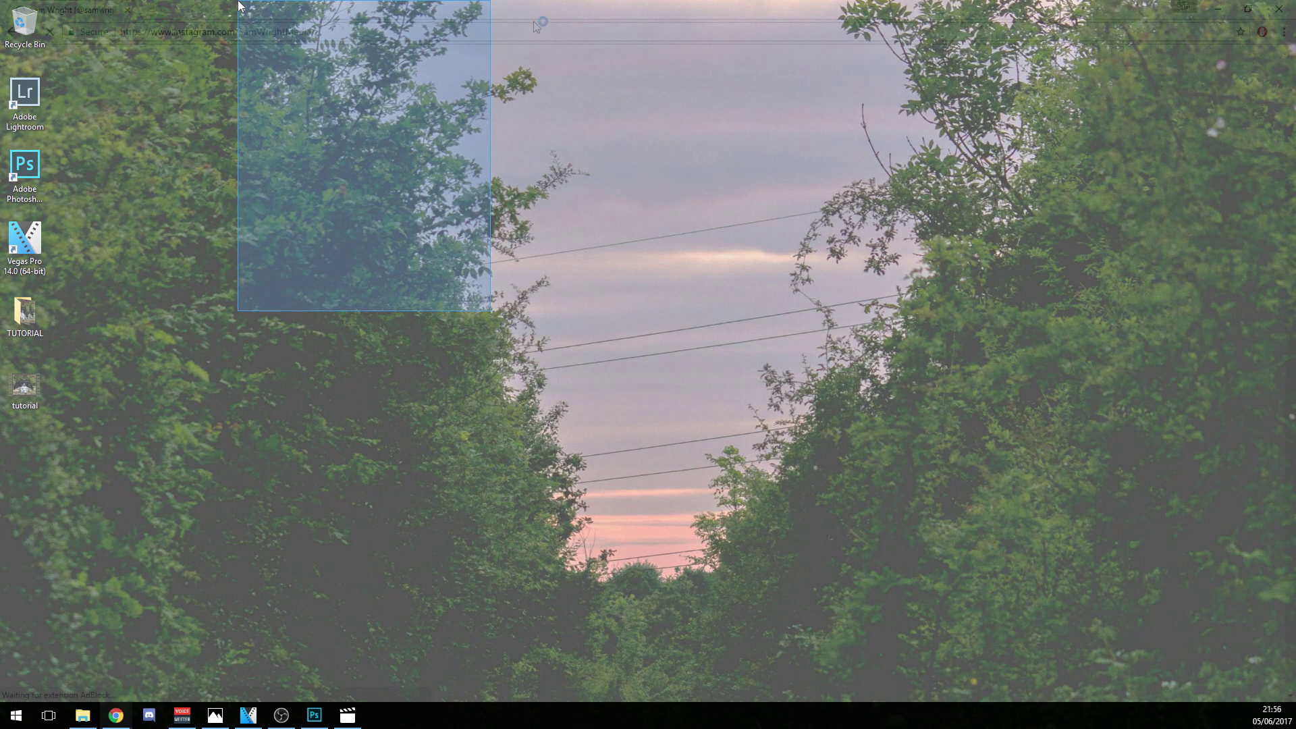